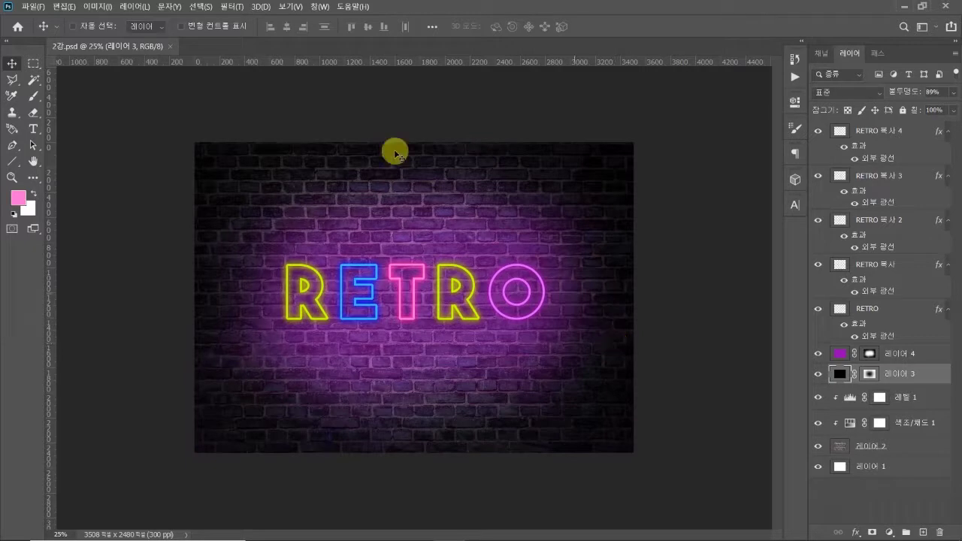
Step: Create a new A4 document in landscape orientation, 297 x 210 mm at 300 pixels per inch, RGB with a white background
{"action": "left_click", "coordinate": [36, 7]}
{"action": "left_click", "coordinate": [43, 23]}
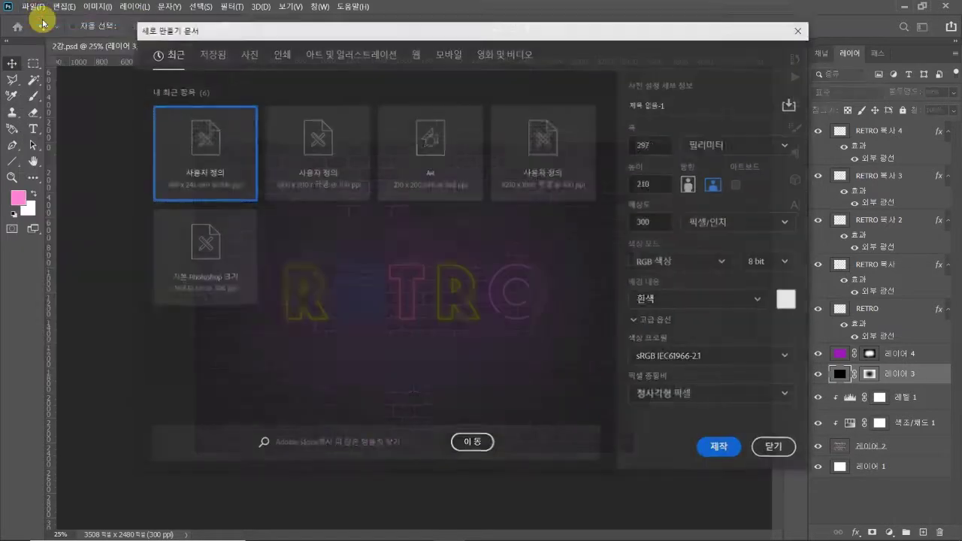
{"action": "left_click", "coordinate": [526, 178]}
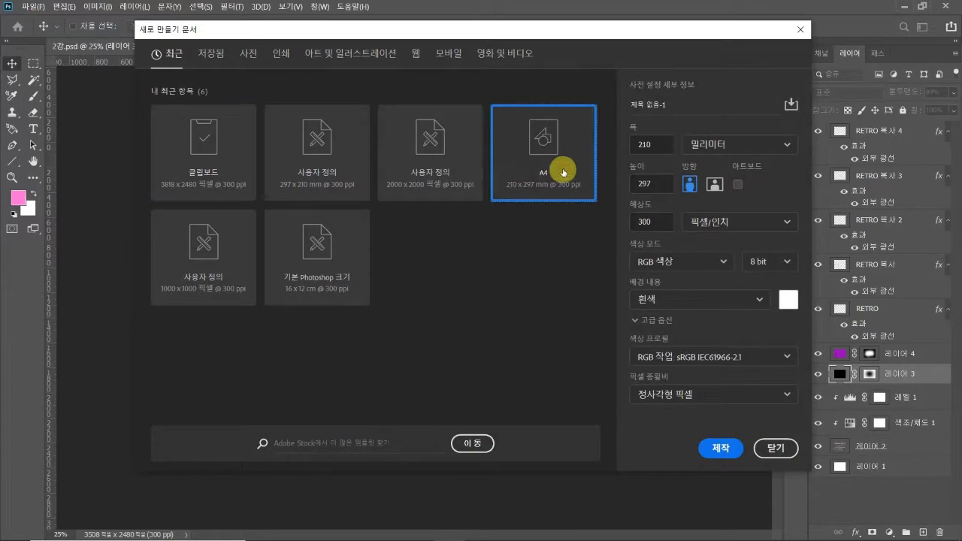
{"action": "left_click", "coordinate": [716, 184]}
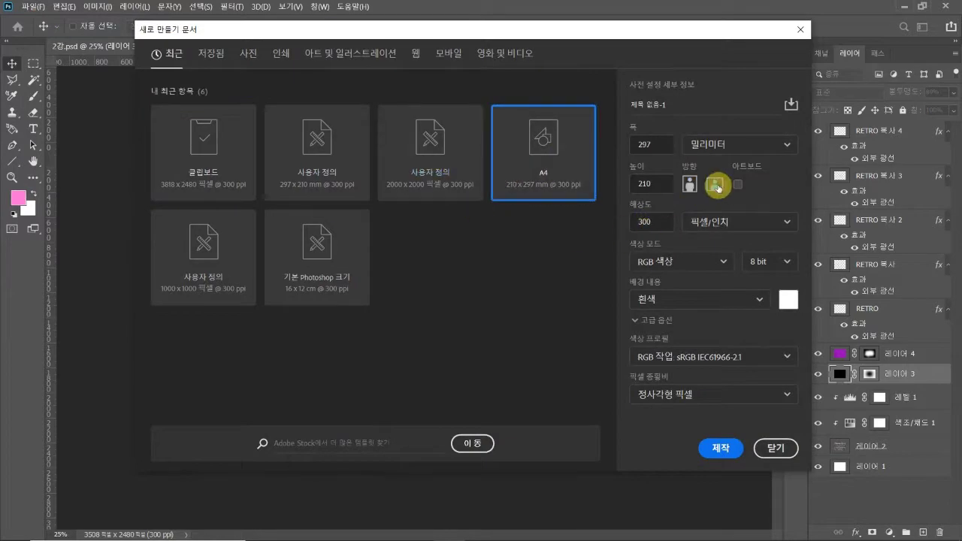
{"action": "left_click", "coordinate": [711, 449]}
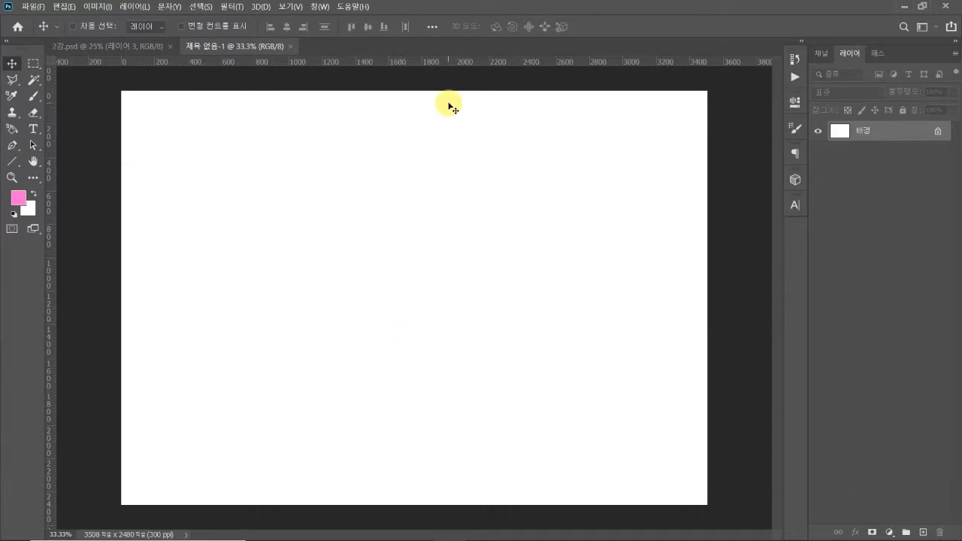
Step: Copy the brick wall layers from 레이어 2 up to 레이어 4 in 2강.psd into the new document, filling its canvas
{"action": "left_click", "coordinate": [125, 46]}
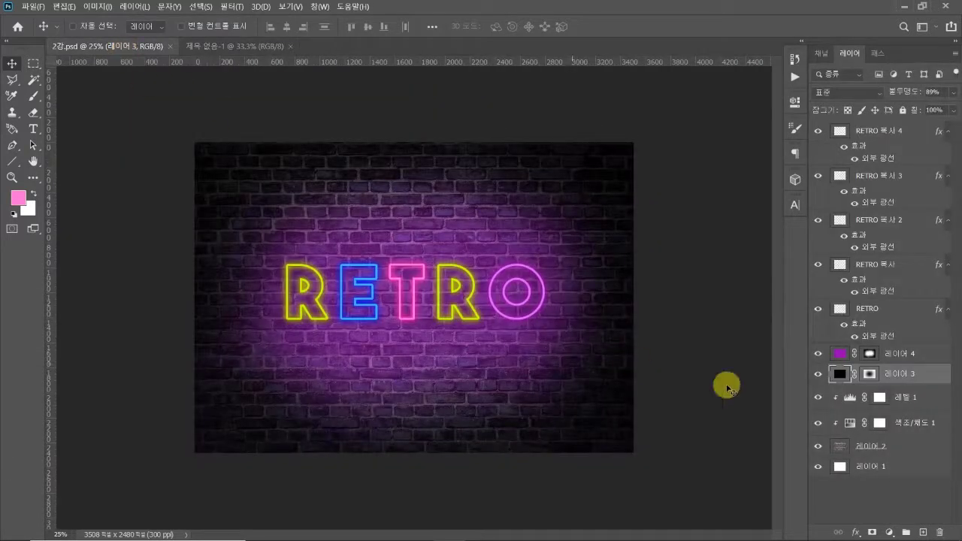
{"action": "left_click", "coordinate": [880, 462]}
{"action": "left_click", "coordinate": [893, 443]}
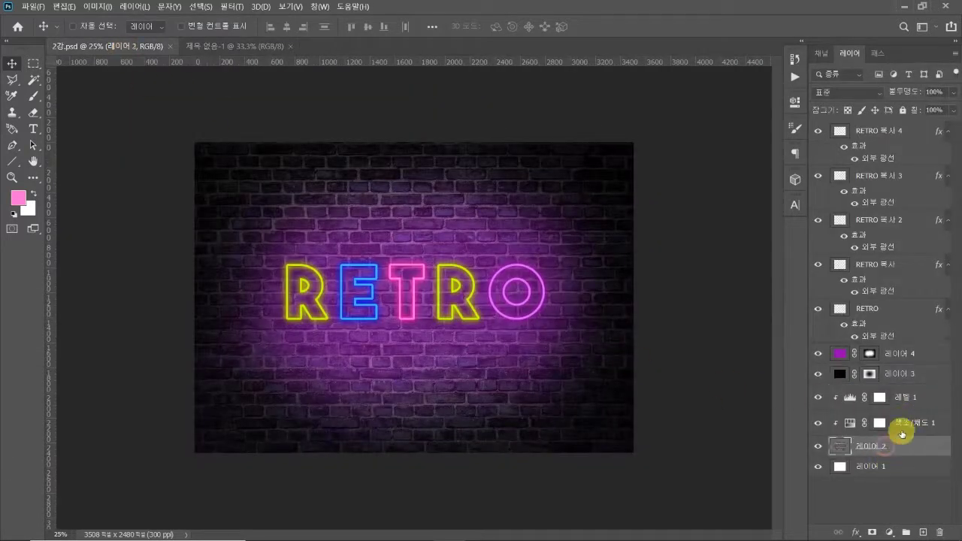
{"action": "left_click", "coordinate": [906, 422]}
{"action": "left_click", "coordinate": [907, 397]}
{"action": "left_click", "coordinate": [906, 372]}
{"action": "left_click", "coordinate": [903, 362]}
{"action": "left_click", "coordinate": [889, 467]}
{"action": "left_click", "coordinate": [894, 450]}
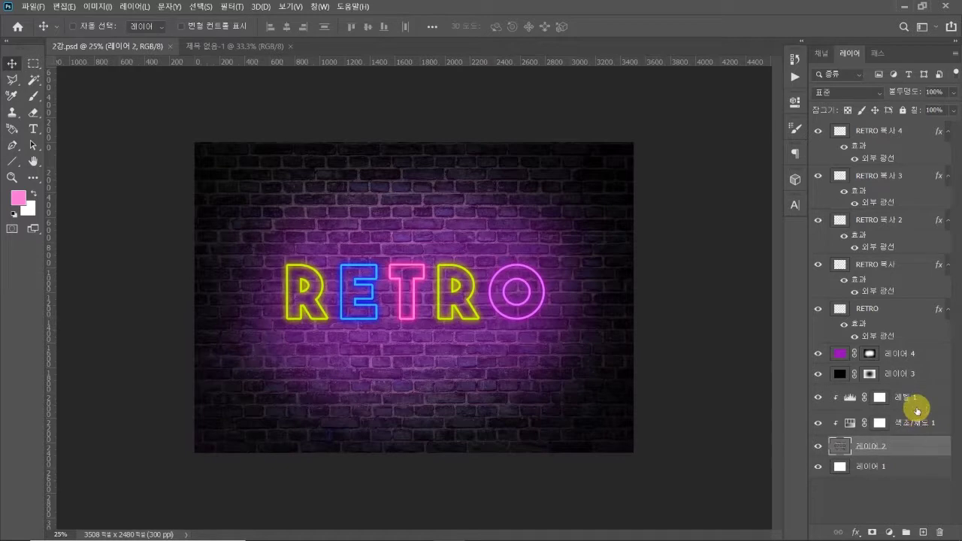
{"action": "left_click", "coordinate": [912, 363], "text": "shift"}
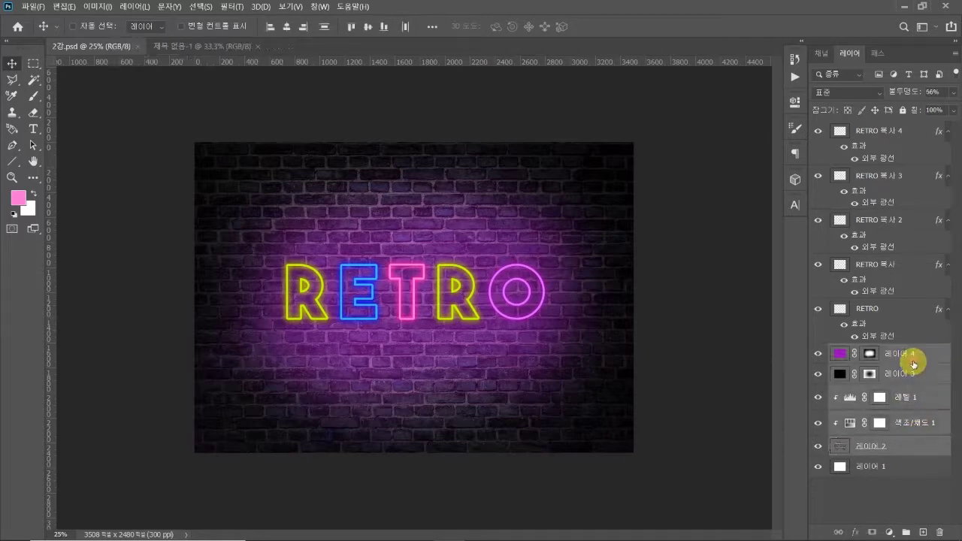
{"action": "left_click_drag", "start_coordinate": [912, 363], "coordinate": [432, 182]}
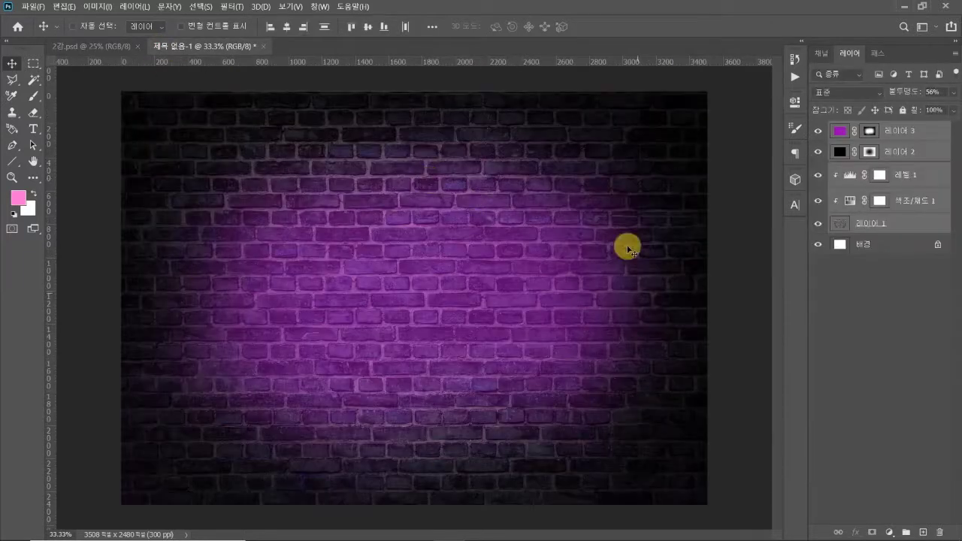
Step: Unlock the white background layer into a regular layer, and undo a trial deletion of it
{"action": "left_click", "coordinate": [895, 247]}
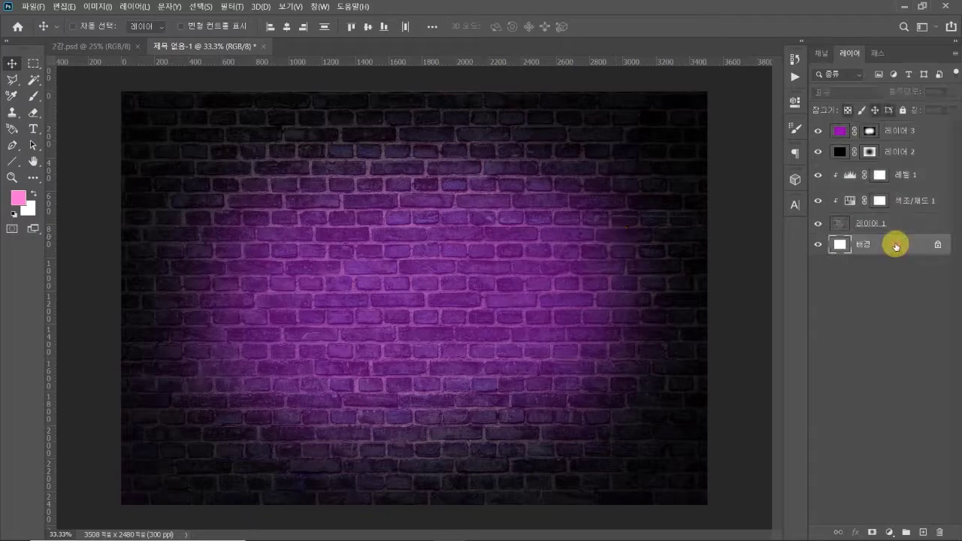
{"action": "left_click", "coordinate": [938, 244]}
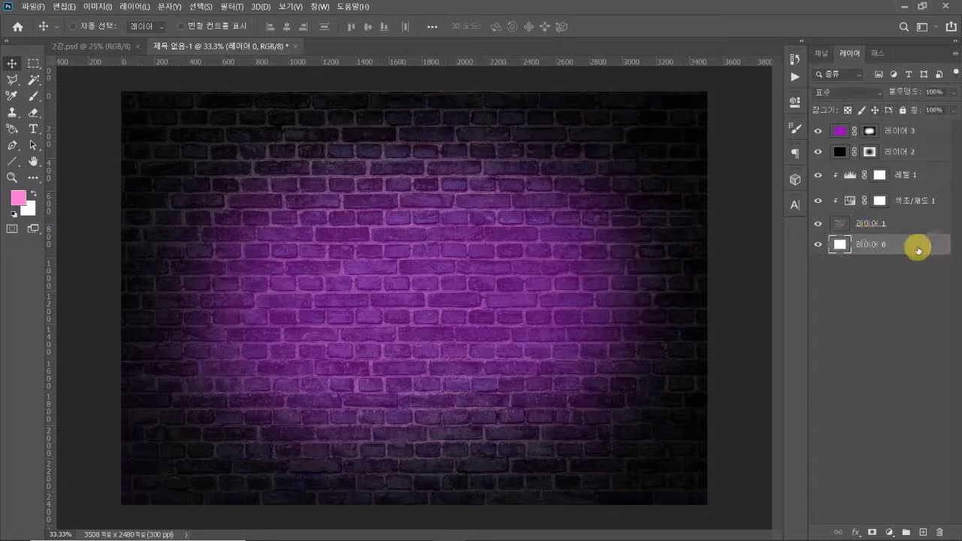
{"action": "key", "text": "Delete"}
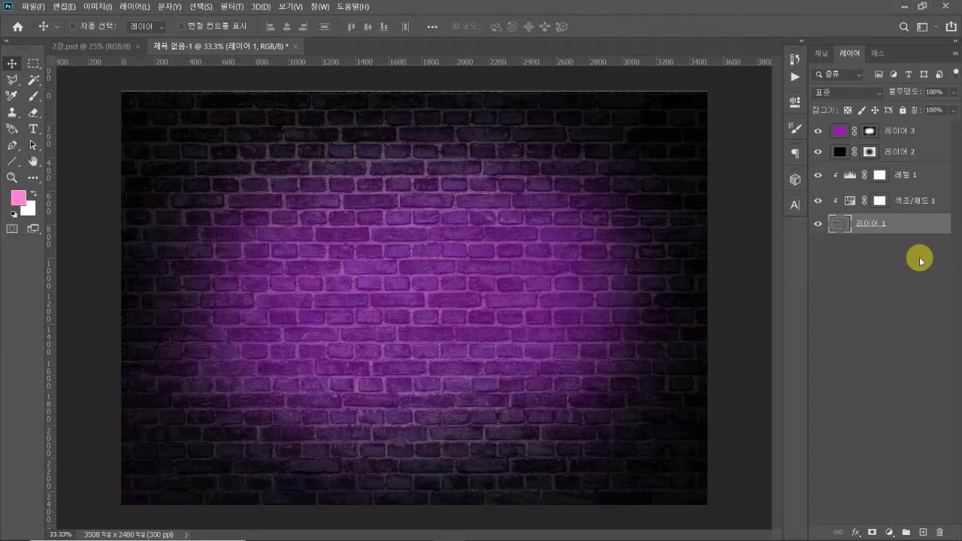
{"action": "key", "text": "ctrl+z"}
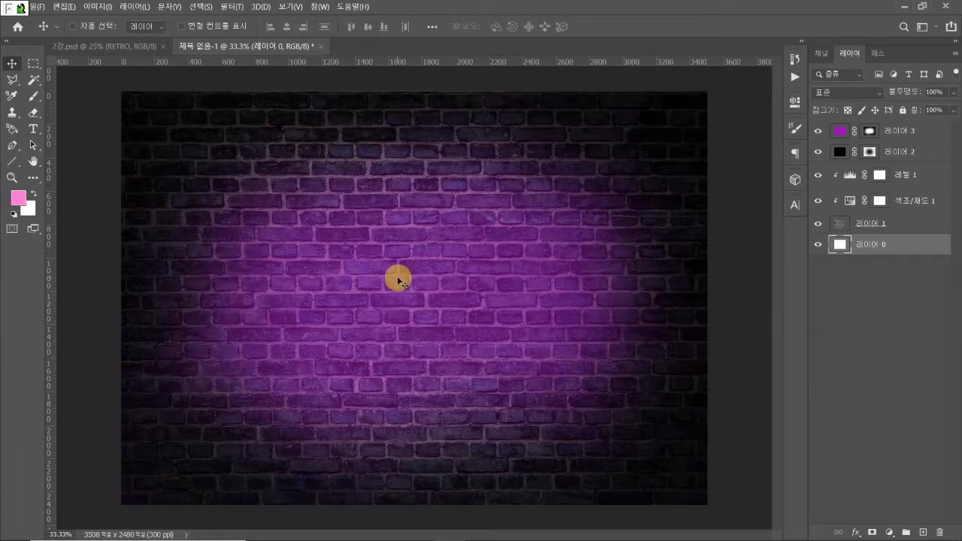
Step: Add the white text "Retro" in The Bold Font Bold and bring its layer to the top of the stack
{"action": "key", "text": "t"}
{"action": "left_click", "coordinate": [401, 275]}
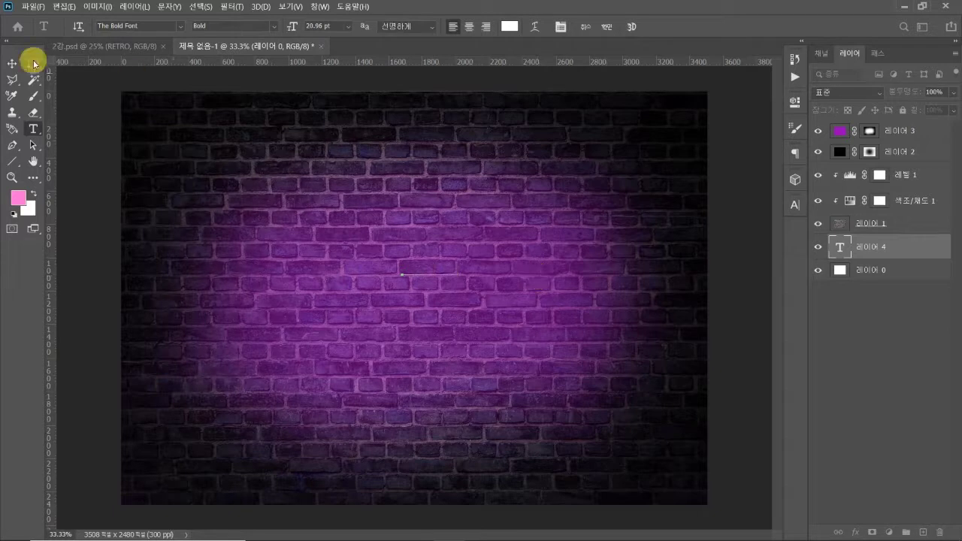
{"action": "left_click", "coordinate": [12, 63]}
{"action": "key", "text": "ctrl+shift+bracketright"}
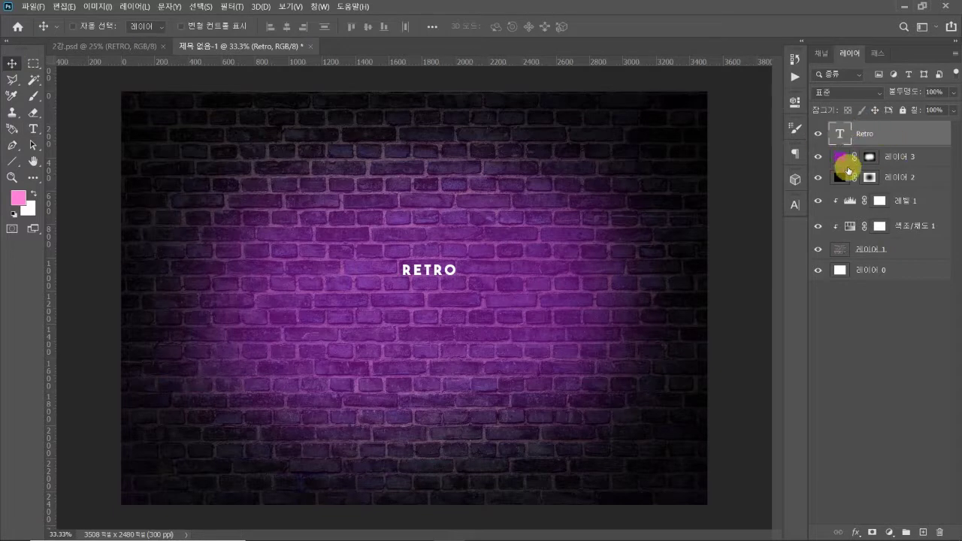
Step: Scale the RETRO text to about 646% and centre it on the brick wall
{"action": "key", "text": "ctrl+t"}
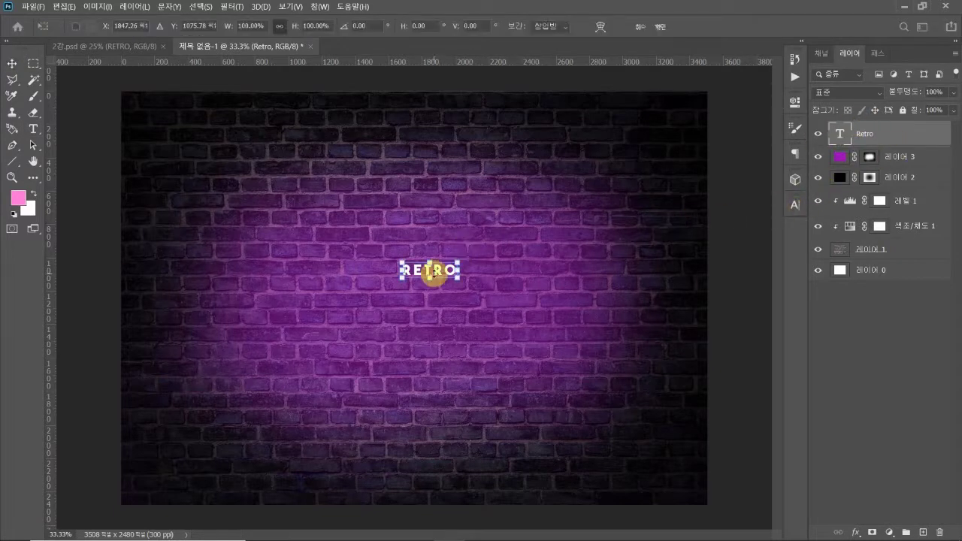
{"action": "left_click_drag", "start_coordinate": [428, 279], "coordinate": [448, 314]}
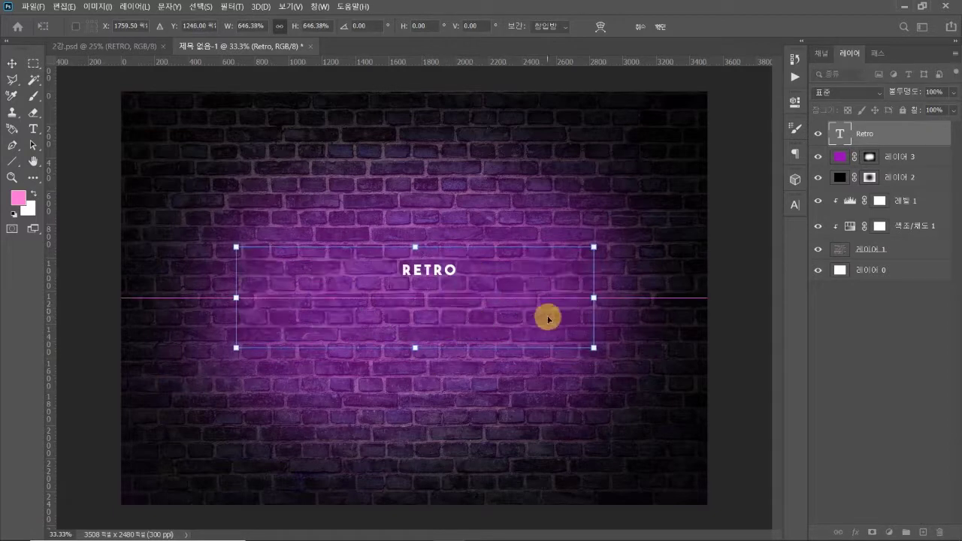
{"action": "key", "text": "Return"}
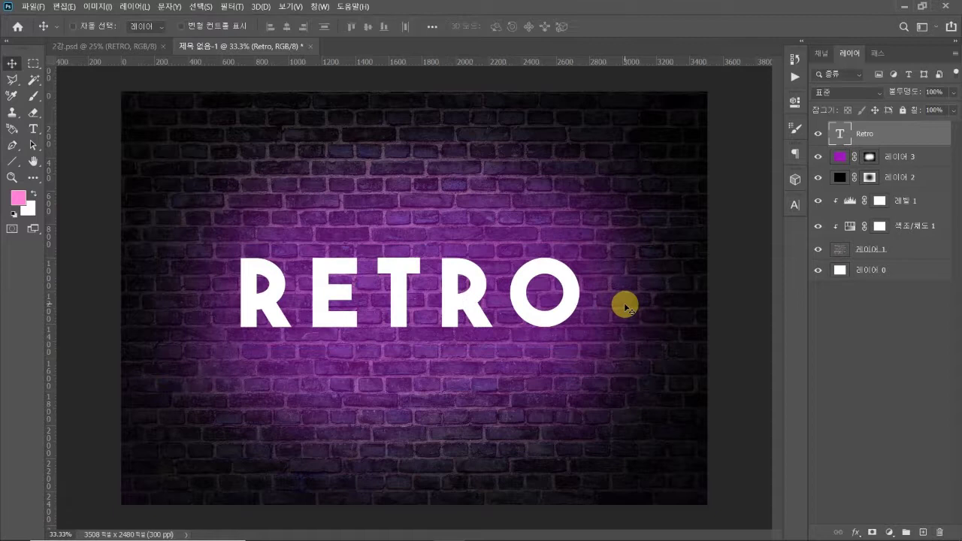
Step: Try different letter spacings on the RETRO text, set its tracking to 120 and recentre it on the canvas
{"action": "left_click", "coordinate": [795, 204]}
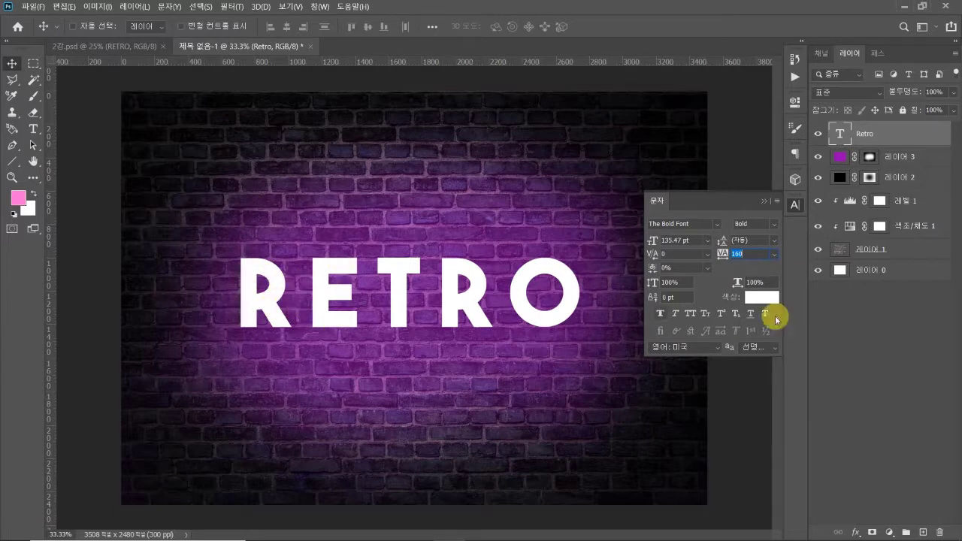
{"action": "left_click_drag", "start_coordinate": [723, 257], "coordinate": [719, 252]}
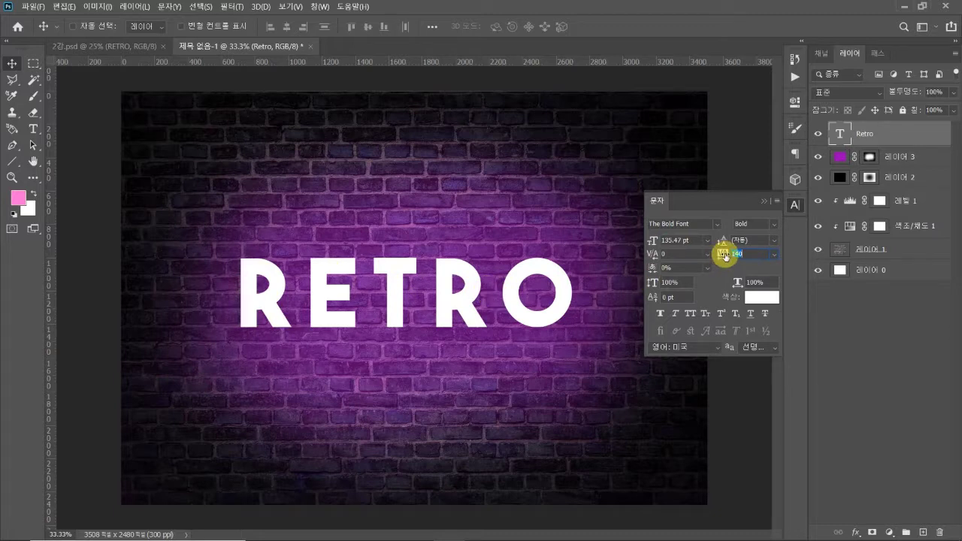
{"action": "left_click_drag", "start_coordinate": [725, 253], "coordinate": [727, 257]}
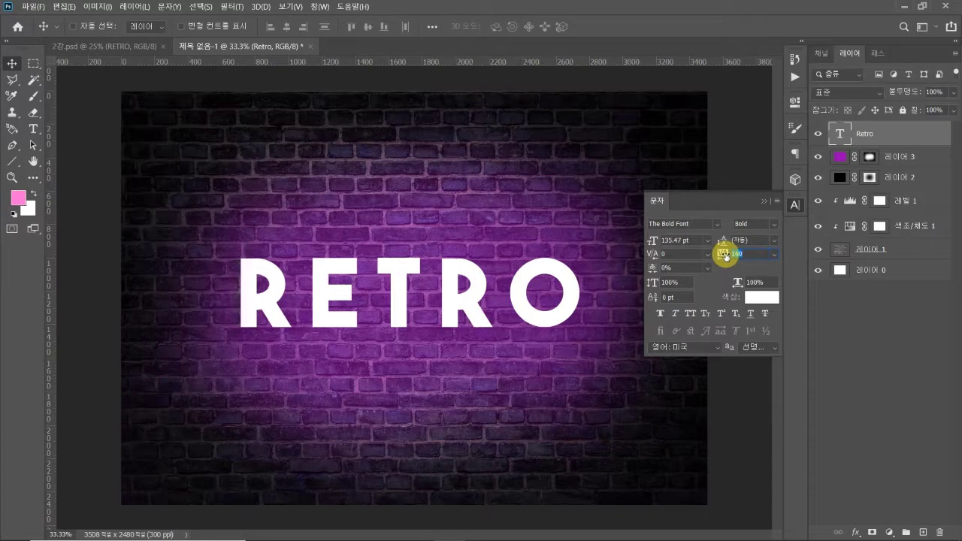
{"action": "left_click_drag", "start_coordinate": [725, 256], "coordinate": [721, 254]}
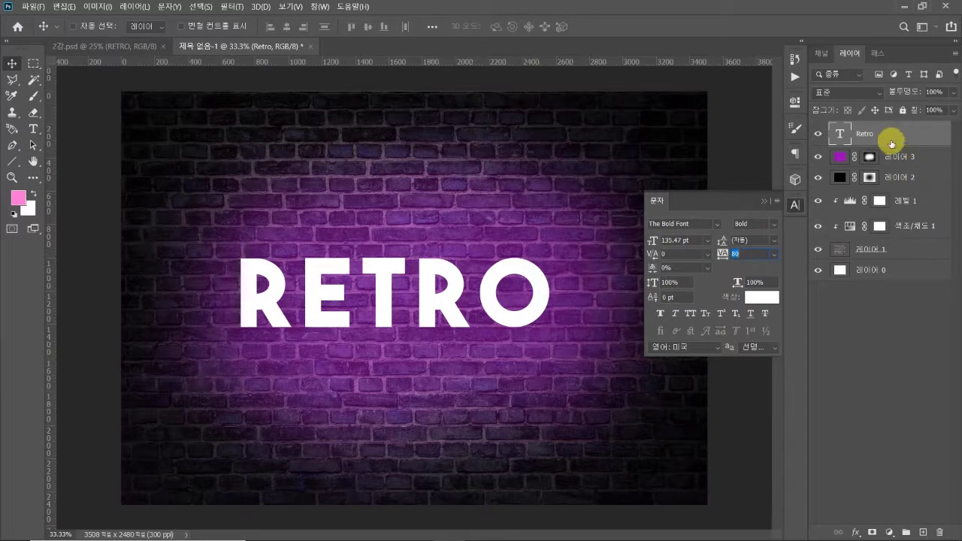
{"action": "left_click_drag", "start_coordinate": [444, 293], "coordinate": [465, 292]}
{"action": "left_click_drag", "start_coordinate": [723, 252], "coordinate": [714, 248]}
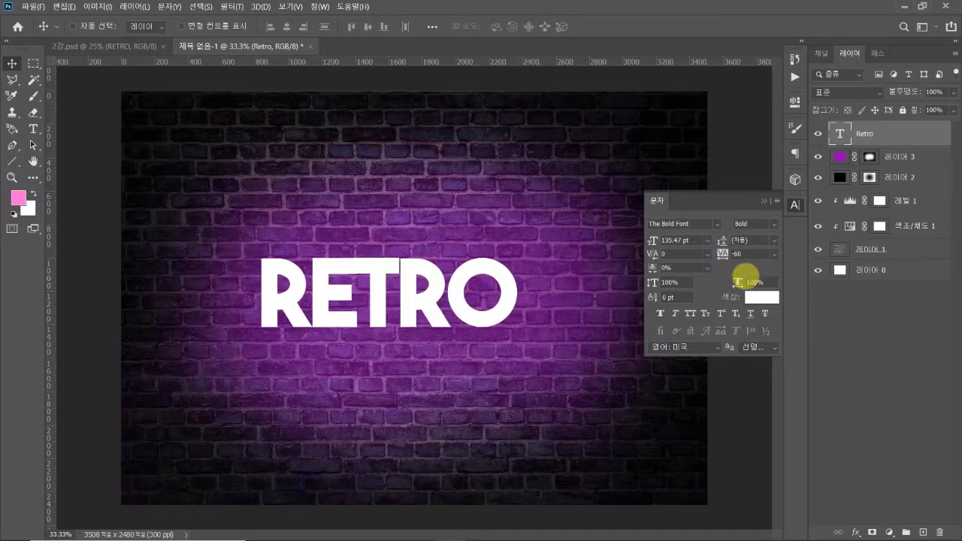
{"action": "left_click_drag", "start_coordinate": [725, 255], "coordinate": [726, 253]}
{"action": "left_click_drag", "start_coordinate": [549, 266], "coordinate": [544, 265]}
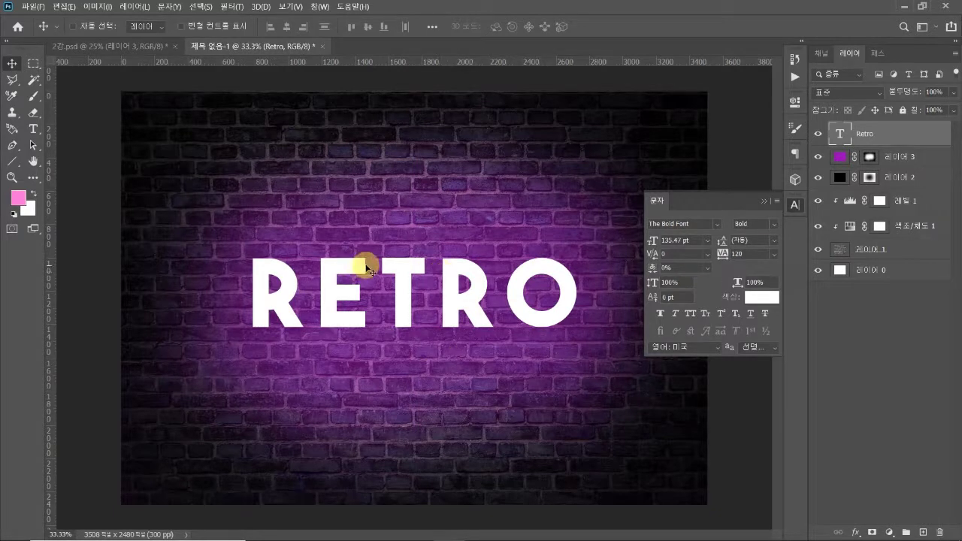
Step: Examine the finished neon lettering in 2강.psd for reference and return to the new document
{"action": "left_click", "coordinate": [105, 45]}
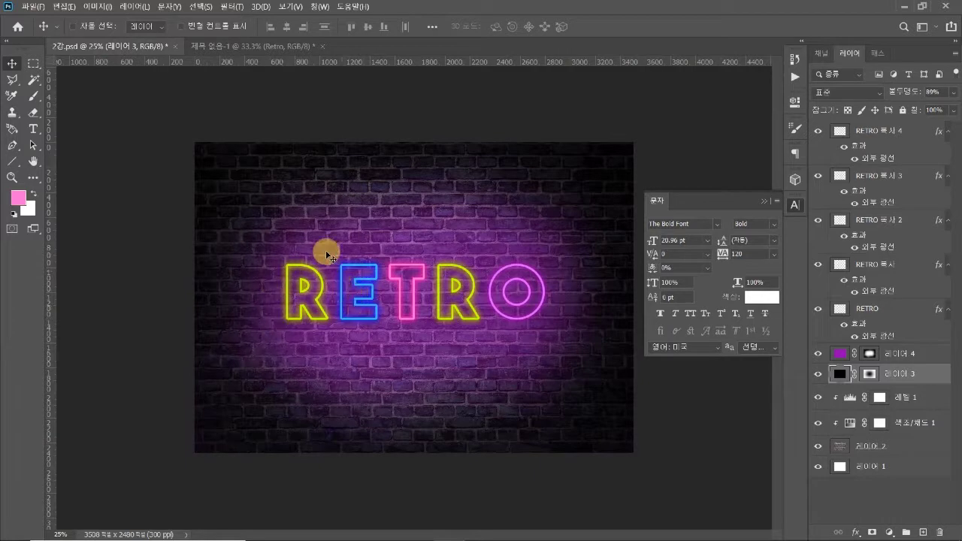
{"action": "left_click", "coordinate": [234, 50]}
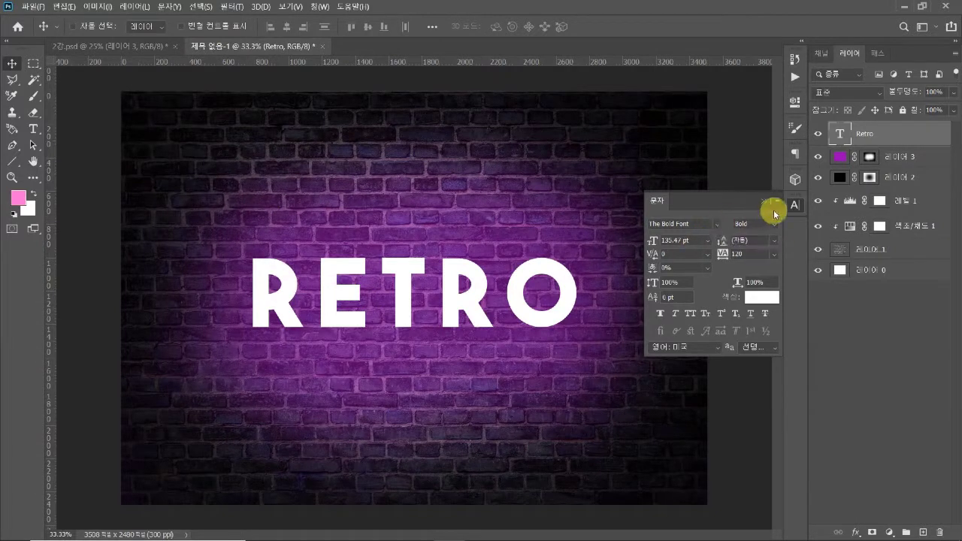
{"action": "left_click", "coordinate": [797, 206]}
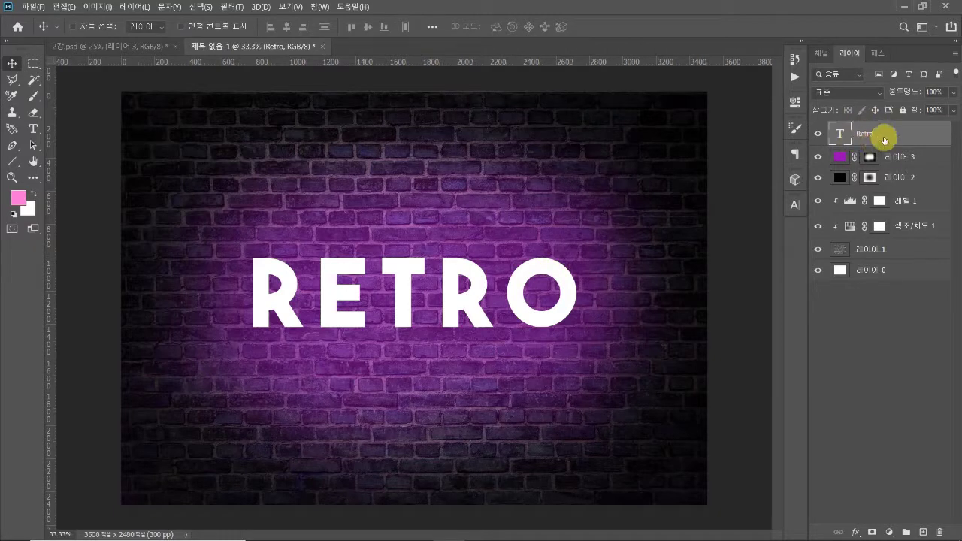
Step: Set the Retro text layer's fill to 0% and add a white 16 px outside stroke to it
{"action": "left_click_drag", "start_coordinate": [916, 113], "coordinate": [838, 107]}
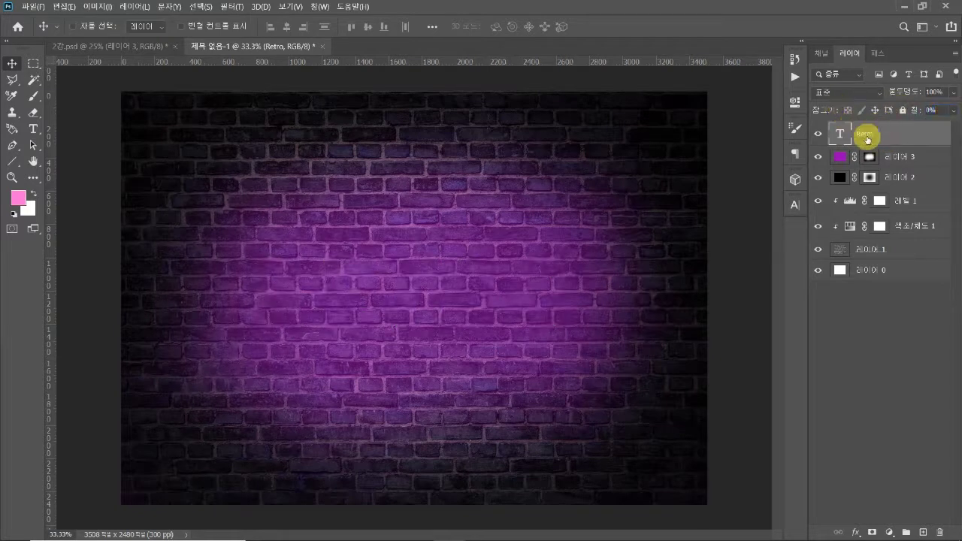
{"action": "double_click", "coordinate": [935, 138]}
{"action": "mouse_move", "coordinate": [565, 140]}
{"action": "left_mouse_down"}
{"action": "mouse_move", "coordinate": [547, 125]}
{"action": "mouse_move", "coordinate": [598, 123]}
{"action": "left_mouse_up"}
{"action": "left_click", "coordinate": [466, 223]}
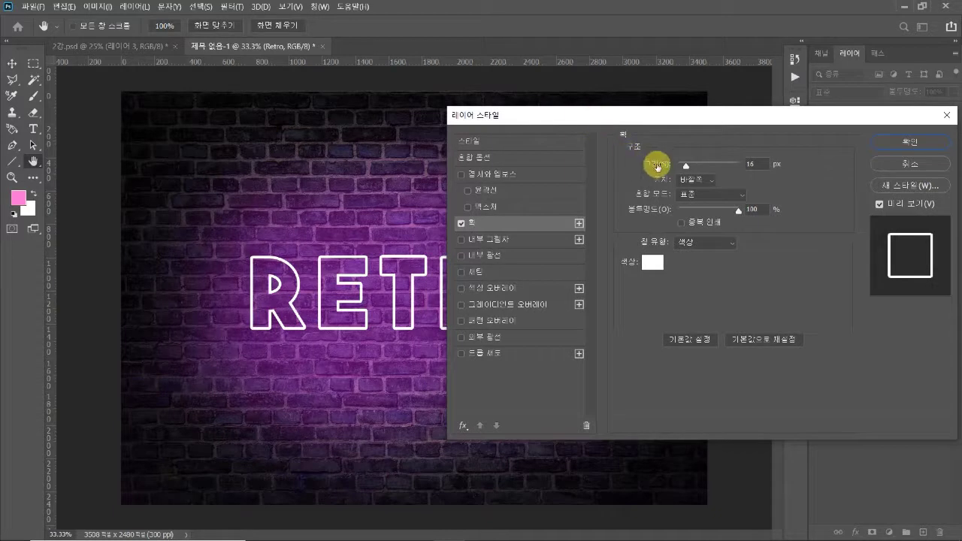
{"action": "double_click", "coordinate": [755, 163]}
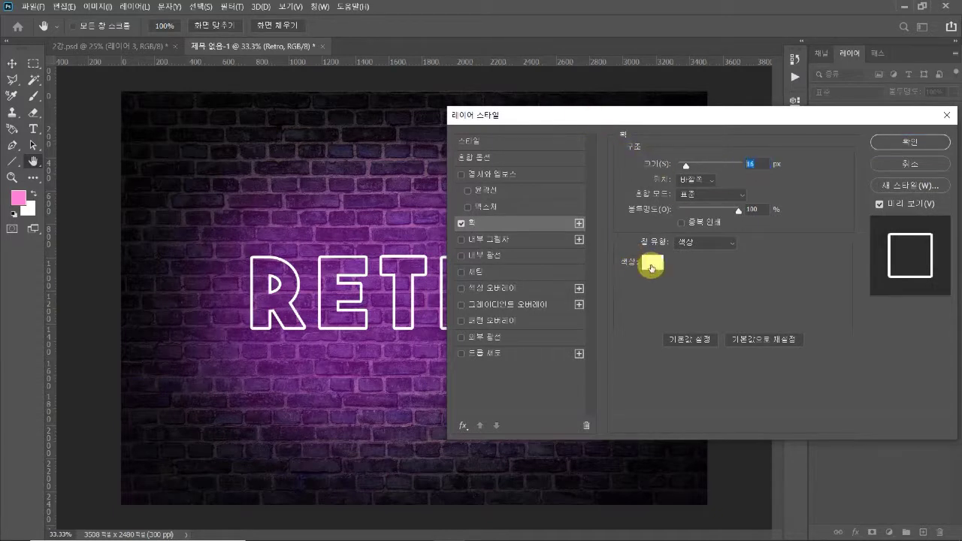
{"action": "left_click", "coordinate": [904, 142]}
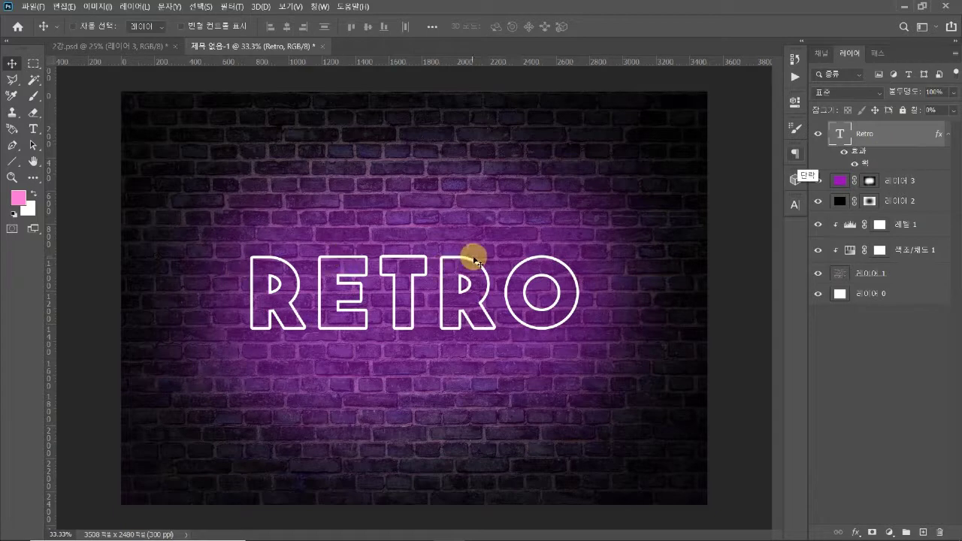
Step: Rasterize the layer style of the outlined Retro text layer
{"action": "right_click", "coordinate": [891, 137]}
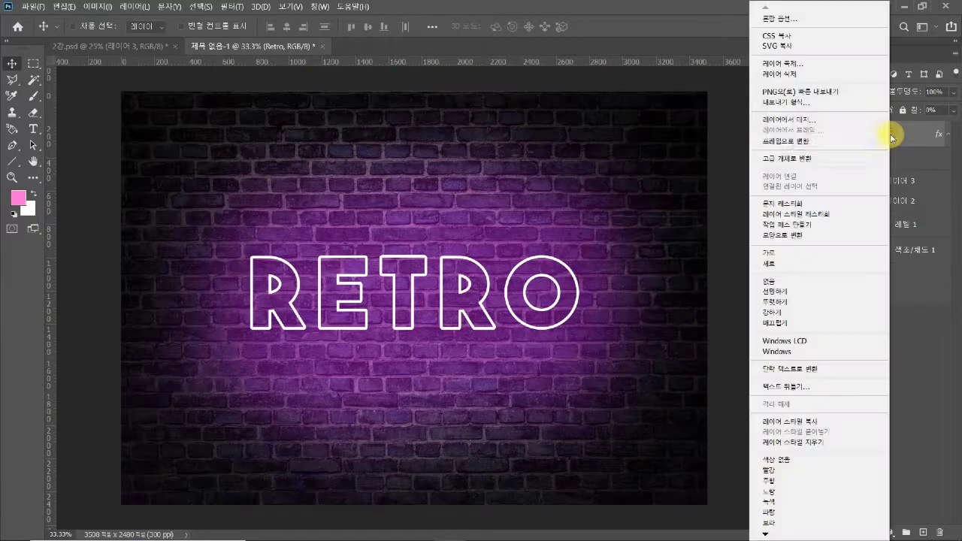
{"action": "left_click", "coordinate": [808, 215]}
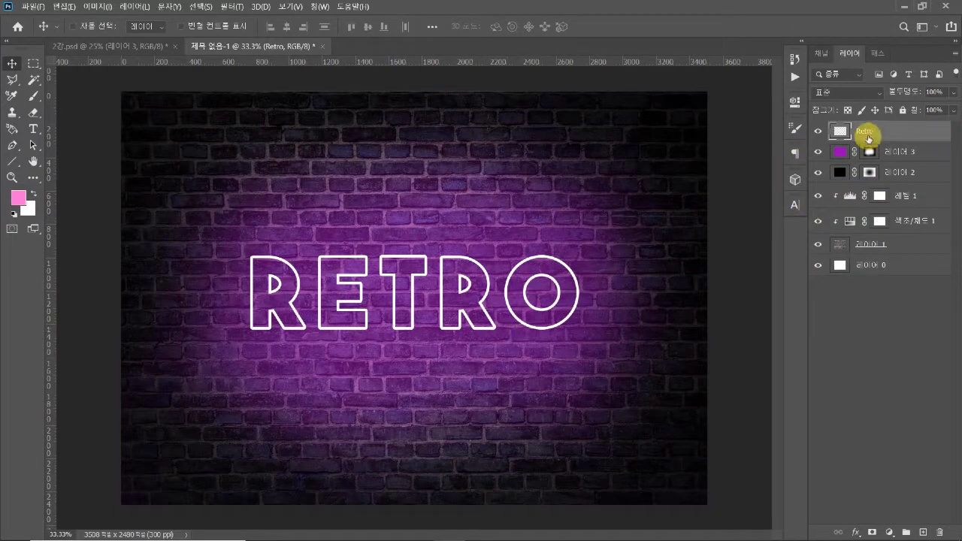
{"action": "mouse_move", "coordinate": [491, 277]}
{"action": "left_mouse_down"}
{"action": "mouse_move", "coordinate": [493, 269]}
{"action": "mouse_move", "coordinate": [492, 280]}
{"action": "left_mouse_up"}
Step: Duplicate the rasterized Retro outline layer four times and go through the copies in the layer stack
{"action": "key", "text": "ctrl+j"}
{"action": "key", "text": "ctrl+j"}
{"action": "key", "text": "ctrl+j"}
{"action": "key", "text": "ctrl+j"}
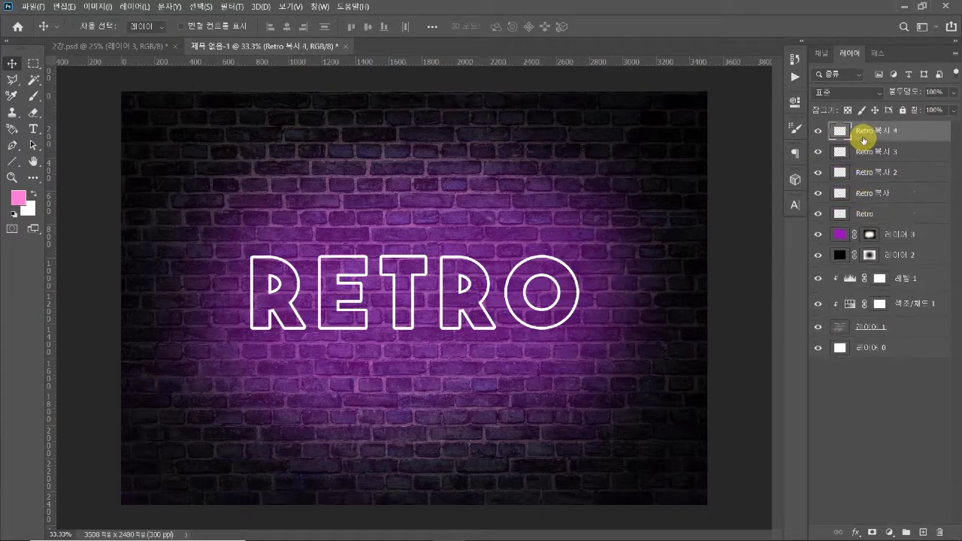
{"action": "left_click", "coordinate": [862, 154]}
{"action": "left_click", "coordinate": [865, 172]}
{"action": "left_click", "coordinate": [866, 193]}
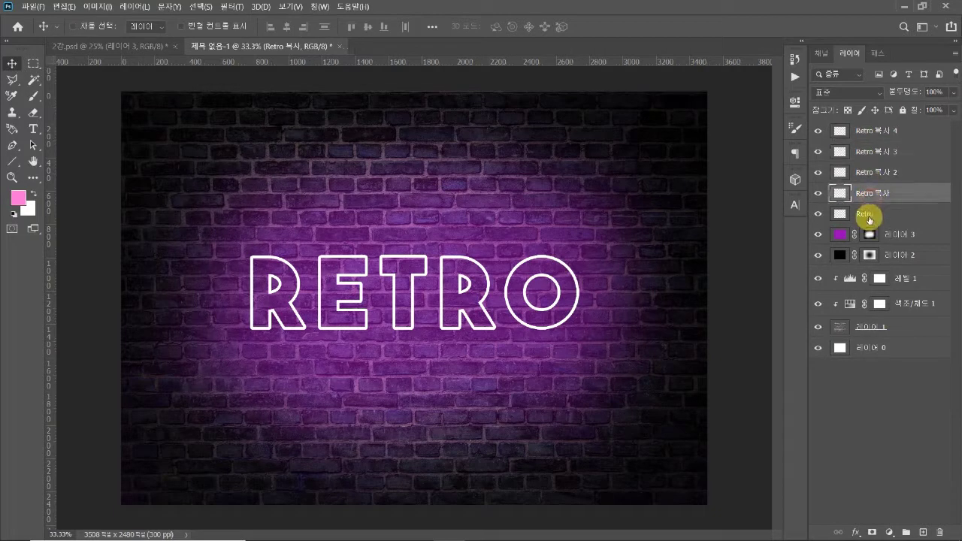
Step: Hide the four Retro copy layers so only the original Retro layer's lettering is shown
{"action": "left_click", "coordinate": [869, 215]}
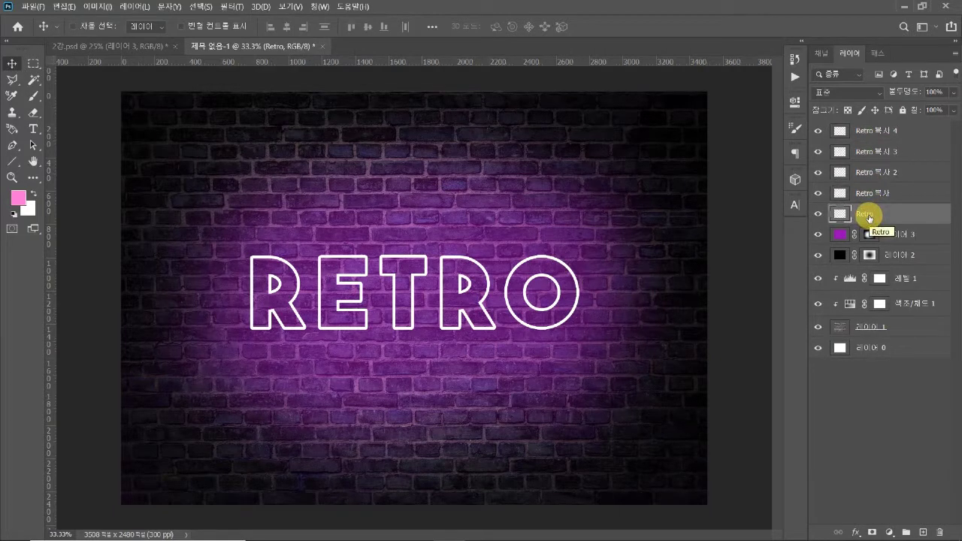
{"action": "left_click", "coordinate": [881, 193]}
{"action": "left_click", "coordinate": [884, 172]}
{"action": "left_click", "coordinate": [890, 151]}
{"action": "left_click", "coordinate": [895, 138]}
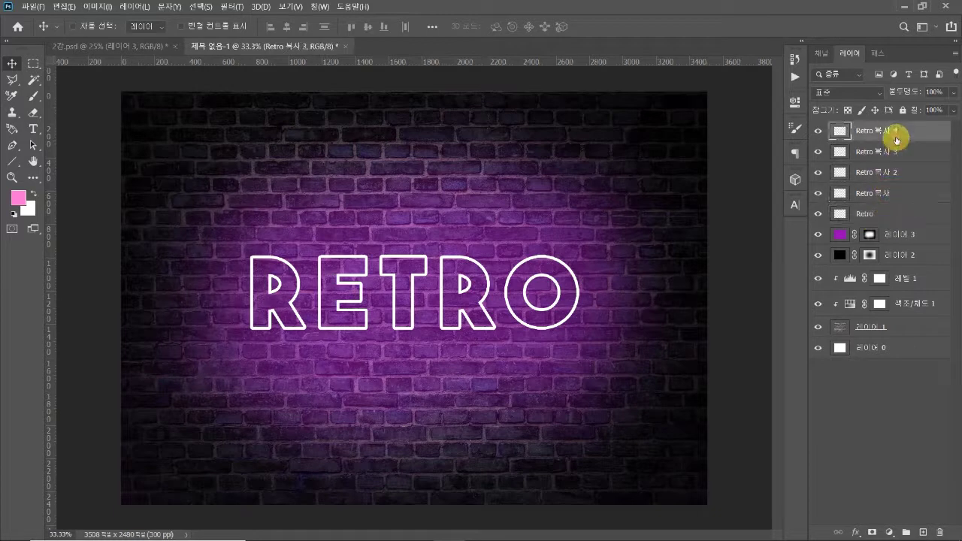
{"action": "left_click", "coordinate": [818, 138]}
{"action": "left_click_drag", "start_coordinate": [817, 154], "coordinate": [818, 191]}
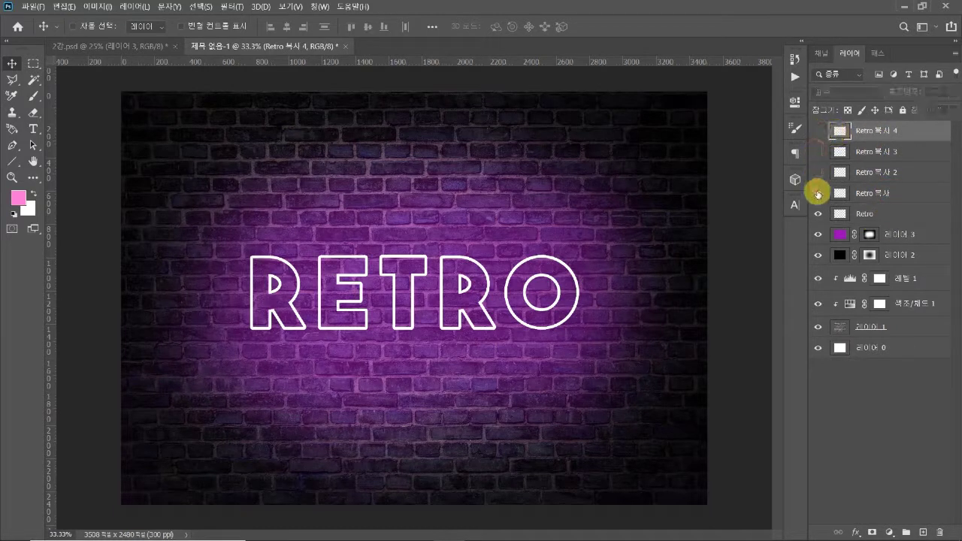
Step: On the original Retro layer, marquee-select the letters ETRO, delete them so only the first R remains, and deselect
{"action": "left_click", "coordinate": [890, 153]}
{"action": "left_click", "coordinate": [880, 174]}
{"action": "left_click", "coordinate": [879, 194]}
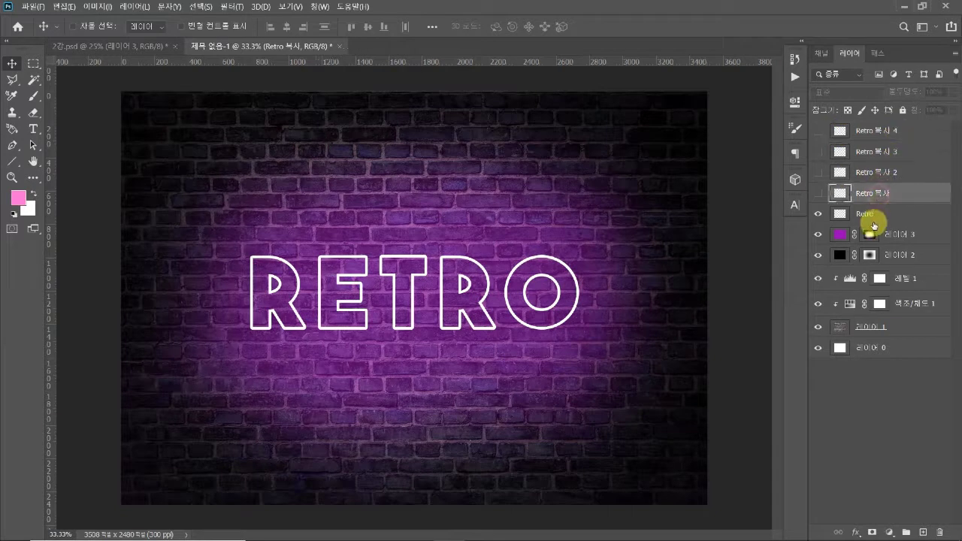
{"action": "left_click", "coordinate": [871, 218]}
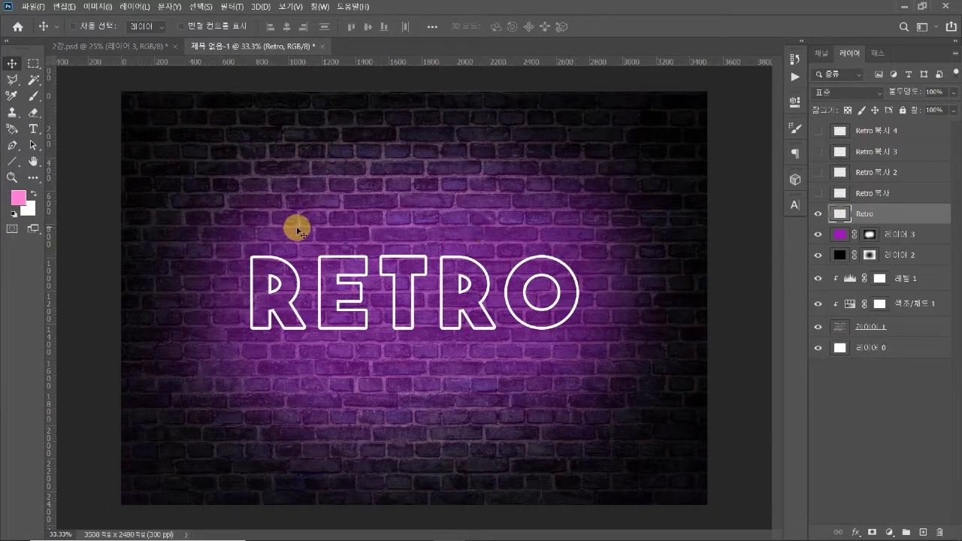
{"action": "left_click", "coordinate": [35, 65]}
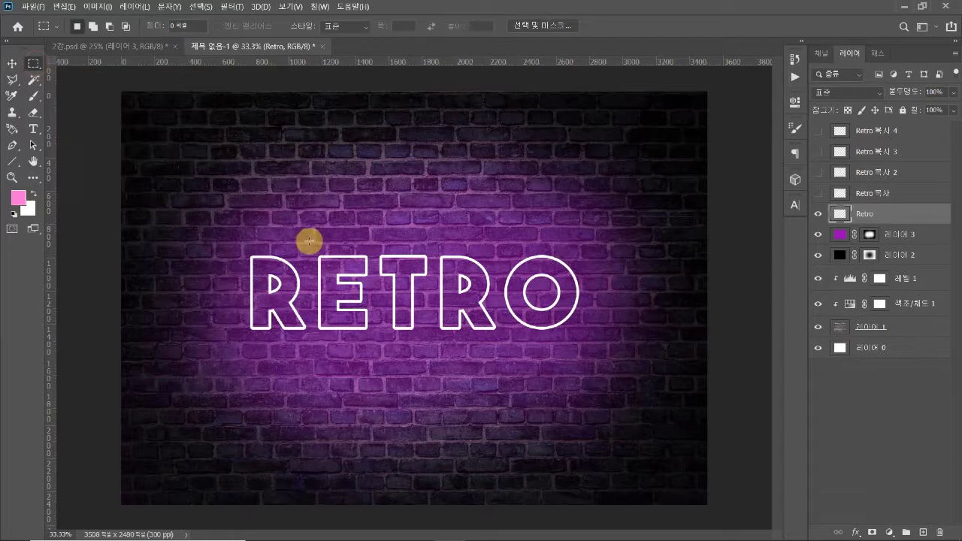
{"action": "left_click_drag", "start_coordinate": [310, 237], "coordinate": [591, 352]}
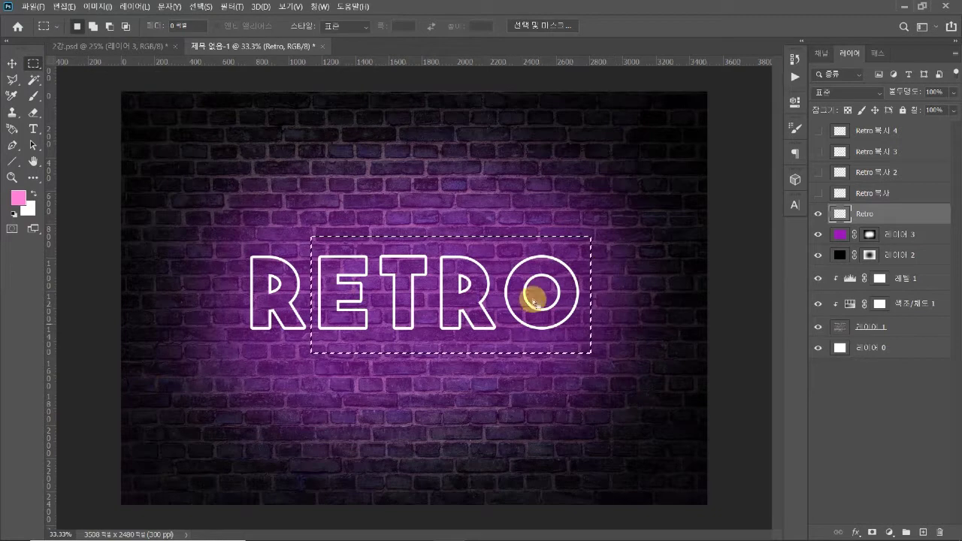
{"action": "key", "text": "Delete"}
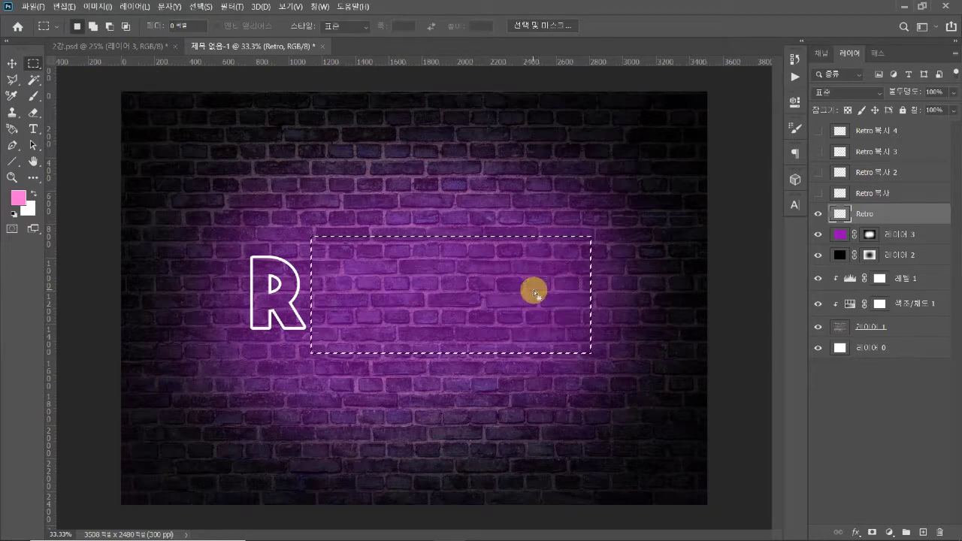
{"action": "key", "text": "ctrl+d"}
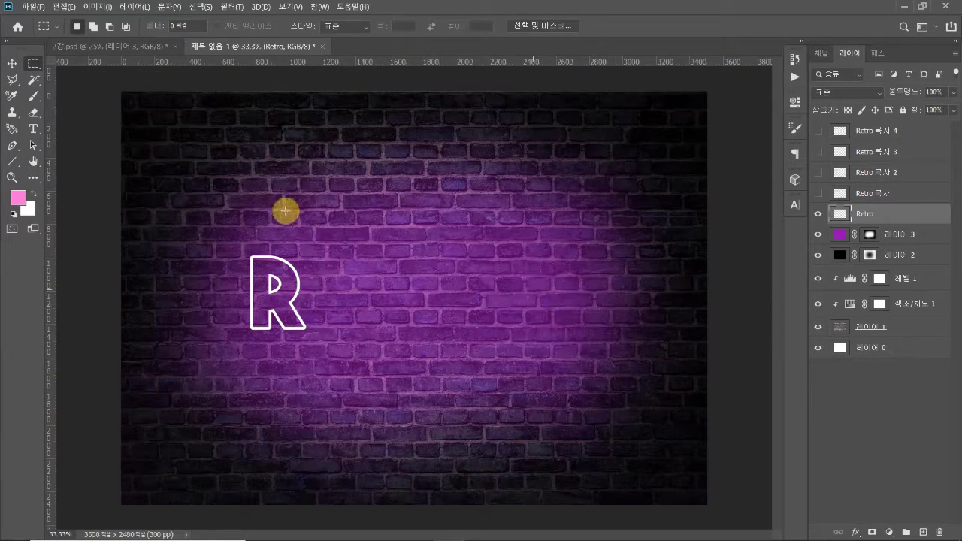
Step: Show the Retro 복사 layer, erase every letter except the E, and check it against the R layer by toggling visibility
{"action": "left_click", "coordinate": [818, 196]}
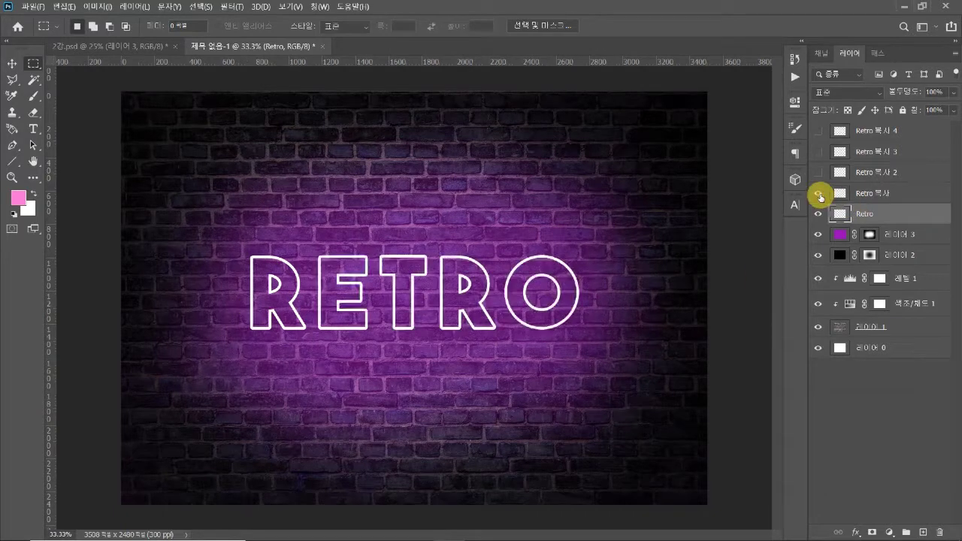
{"action": "left_click", "coordinate": [885, 194]}
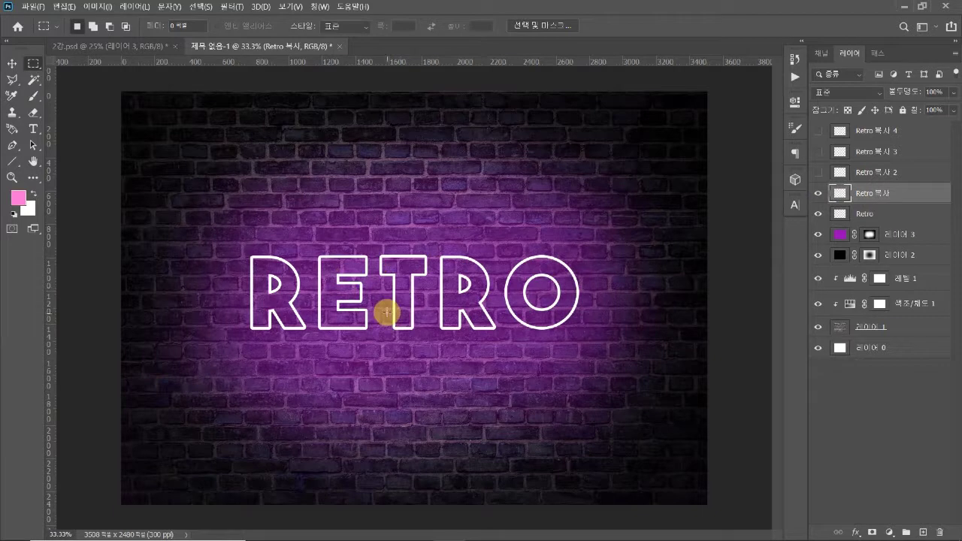
{"action": "left_click_drag", "start_coordinate": [238, 225], "coordinate": [313, 345]}
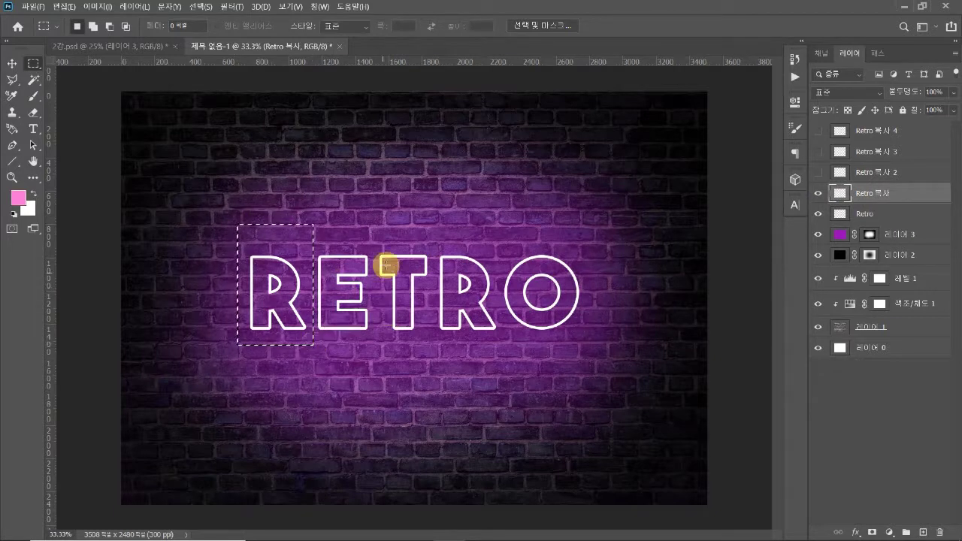
{"action": "left_click_drag", "start_coordinate": [376, 239], "coordinate": [595, 343]}
{"action": "key", "text": "Delete"}
{"action": "key", "text": "ctrl+d"}
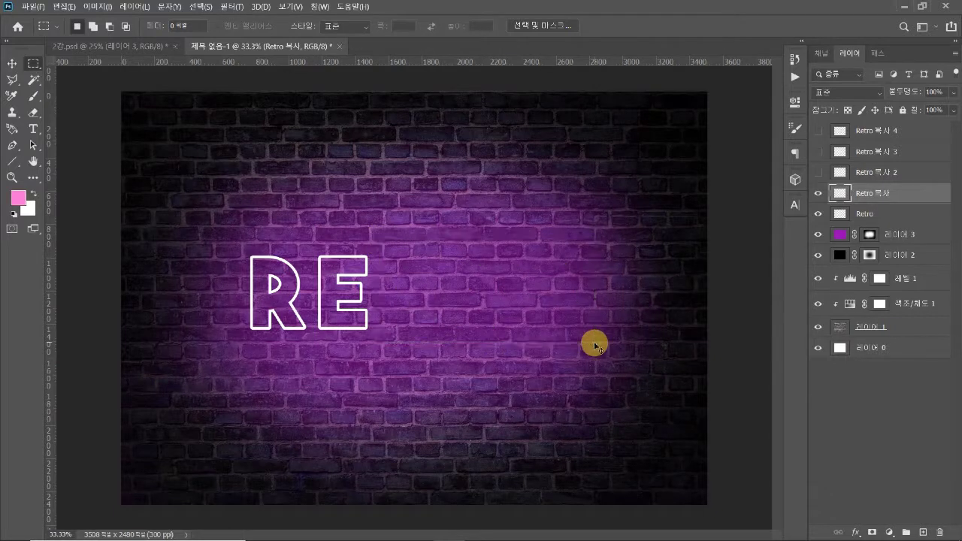
{"action": "left_click_drag", "start_coordinate": [818, 193], "coordinate": [822, 207]}
{"action": "left_click", "coordinate": [822, 213]}
{"action": "left_click", "coordinate": [822, 212]}
{"action": "left_click", "coordinate": [819, 194]}
{"action": "left_click", "coordinate": [820, 195]}
Step: Show the Retro 복사 2 layer and delete every letter except the T using rectangular selections
{"action": "left_click", "coordinate": [864, 174]}
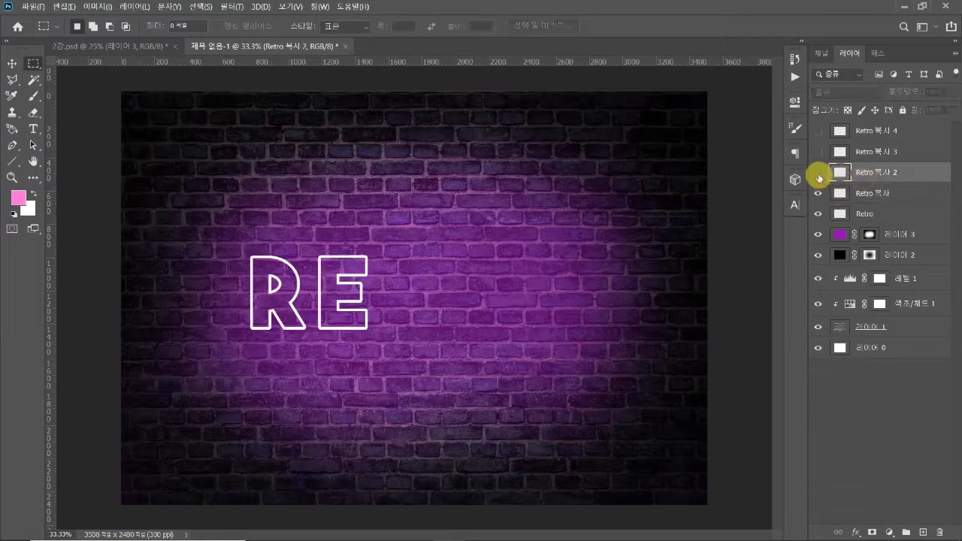
{"action": "left_click", "coordinate": [818, 172]}
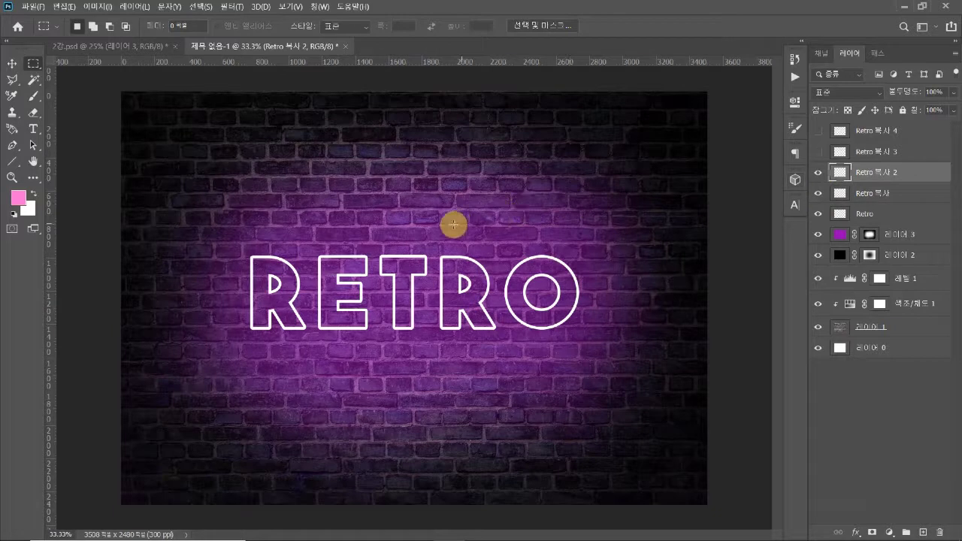
{"action": "left_click_drag", "start_coordinate": [435, 225], "coordinate": [592, 349]}
{"action": "key", "text": "Delete"}
{"action": "left_click_drag", "start_coordinate": [229, 222], "coordinate": [373, 345]}
{"action": "left_click", "coordinate": [664, 251]}
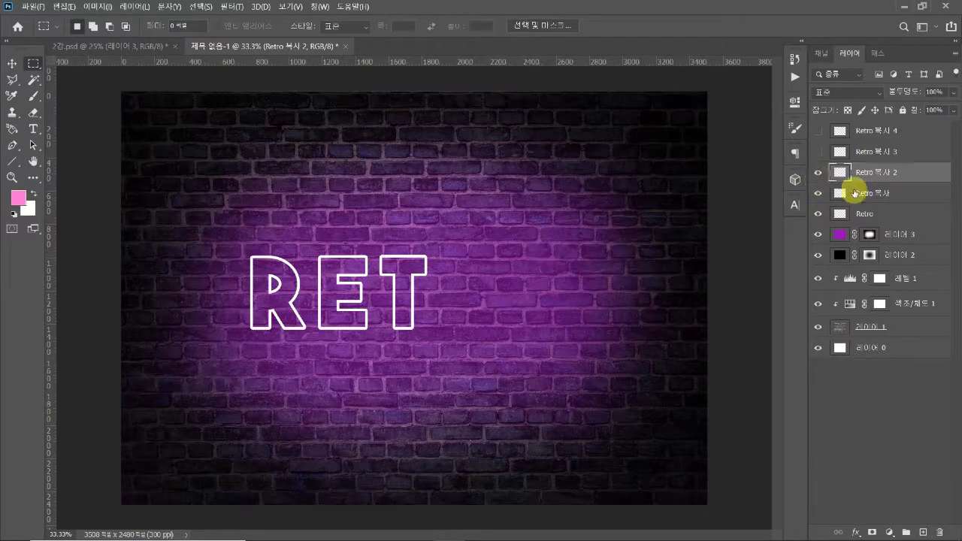
Step: Show the Retro 복사 3 layer and delete every letter except the second R using rectangular selections
{"action": "left_click", "coordinate": [882, 155]}
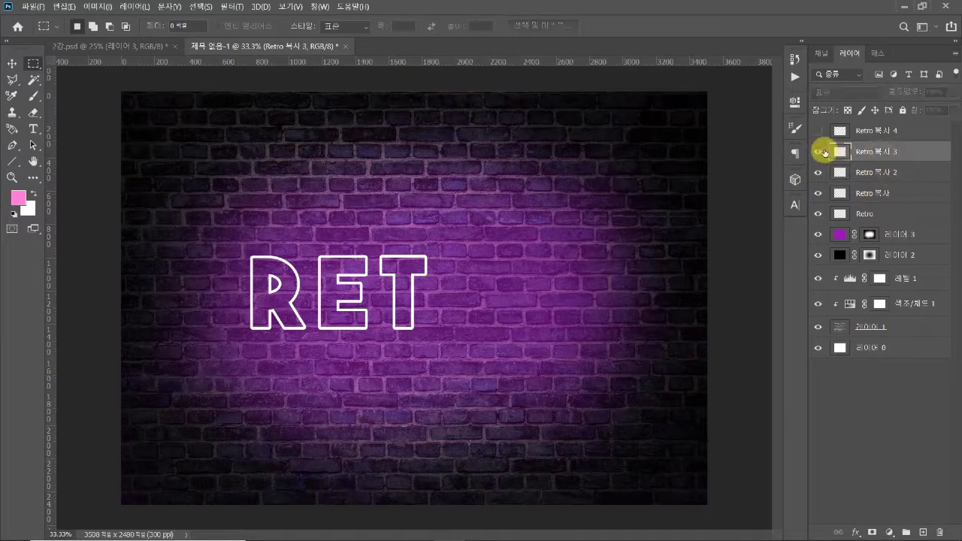
{"action": "left_click", "coordinate": [819, 151]}
{"action": "left_click_drag", "start_coordinate": [508, 238], "coordinate": [592, 351]}
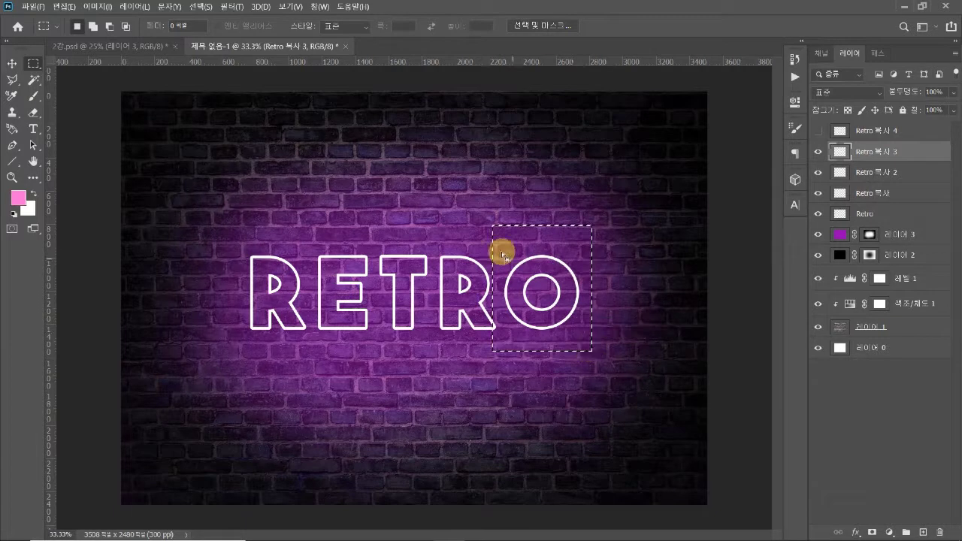
{"action": "left_click_drag", "start_coordinate": [496, 230], "coordinate": [598, 363]}
{"action": "key", "text": "Delete"}
{"action": "left_click_drag", "start_coordinate": [231, 226], "coordinate": [431, 350]}
{"action": "key", "text": "ctrl+d"}
Step: Show the Retro 복사 4 layer and delete the letters RETR so only the final O remains
{"action": "left_click", "coordinate": [819, 131]}
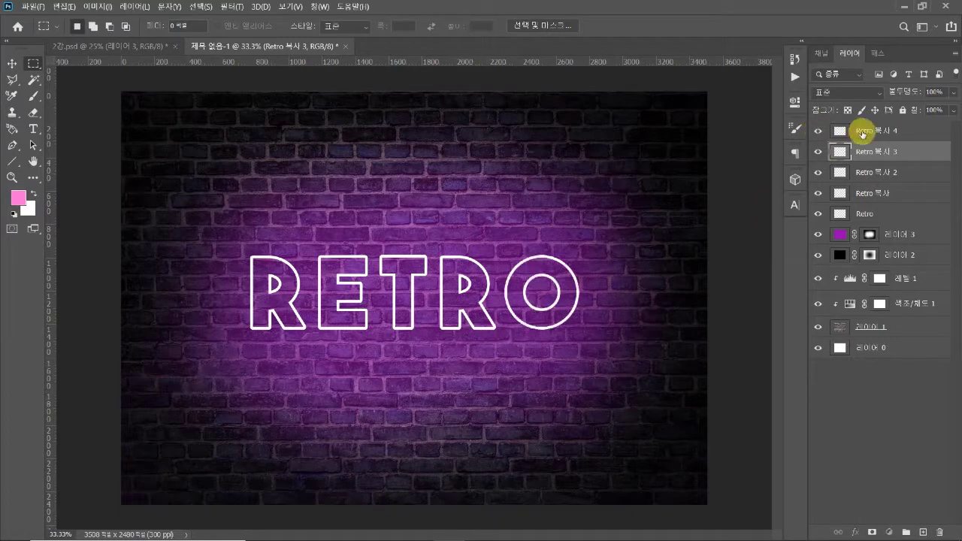
{"action": "left_click", "coordinate": [862, 132]}
{"action": "left_click_drag", "start_coordinate": [243, 218], "coordinate": [502, 350]}
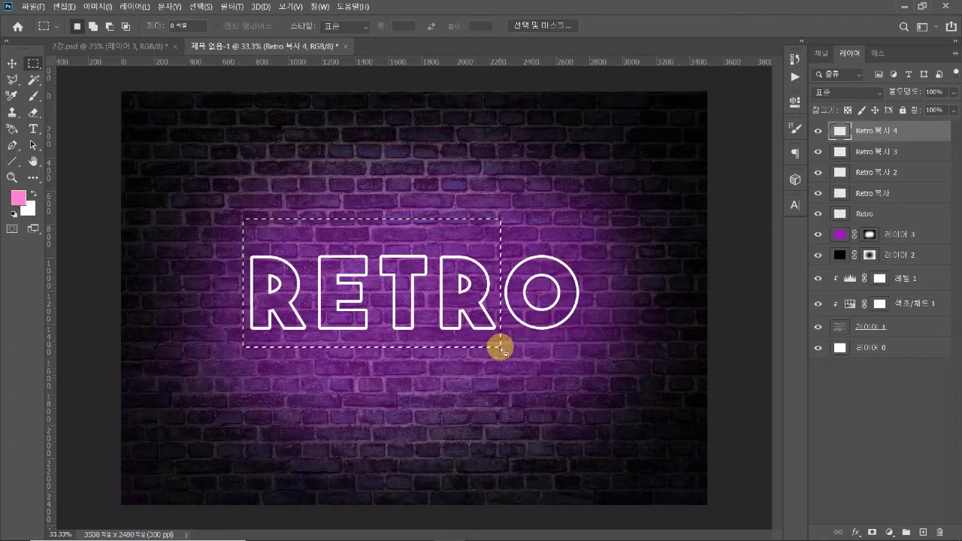
{"action": "left_click", "coordinate": [501, 348]}
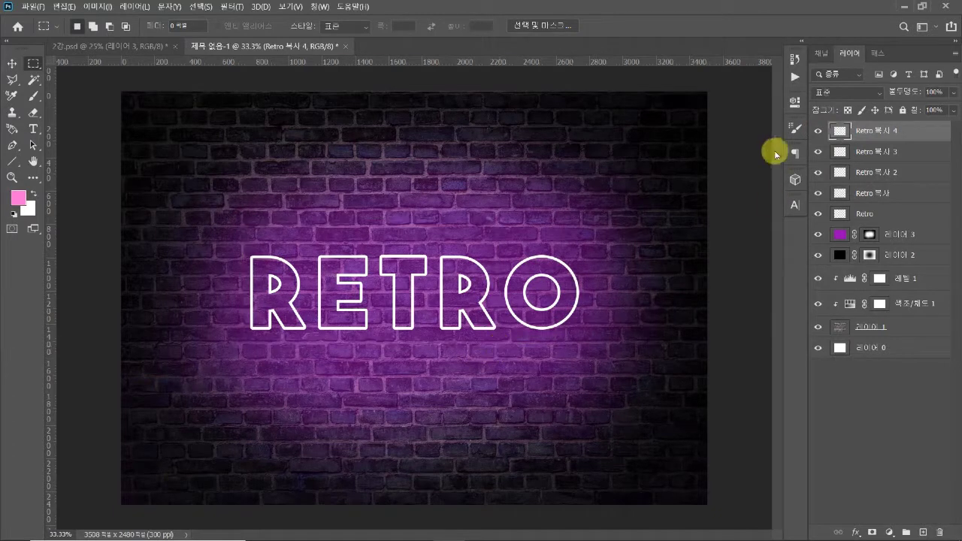
Step: Check that each Retro layer holds a single letter by toggling the visibility of the five layers in turn
{"action": "left_click", "coordinate": [823, 132]}
{"action": "left_click", "coordinate": [824, 133]}
{"action": "left_click", "coordinate": [821, 151]}
{"action": "left_click", "coordinate": [821, 150]}
{"action": "left_click", "coordinate": [818, 173]}
{"action": "left_click", "coordinate": [819, 193]}
{"action": "left_click", "coordinate": [818, 193]}
{"action": "left_click", "coordinate": [818, 214]}
{"action": "left_click", "coordinate": [818, 214]}
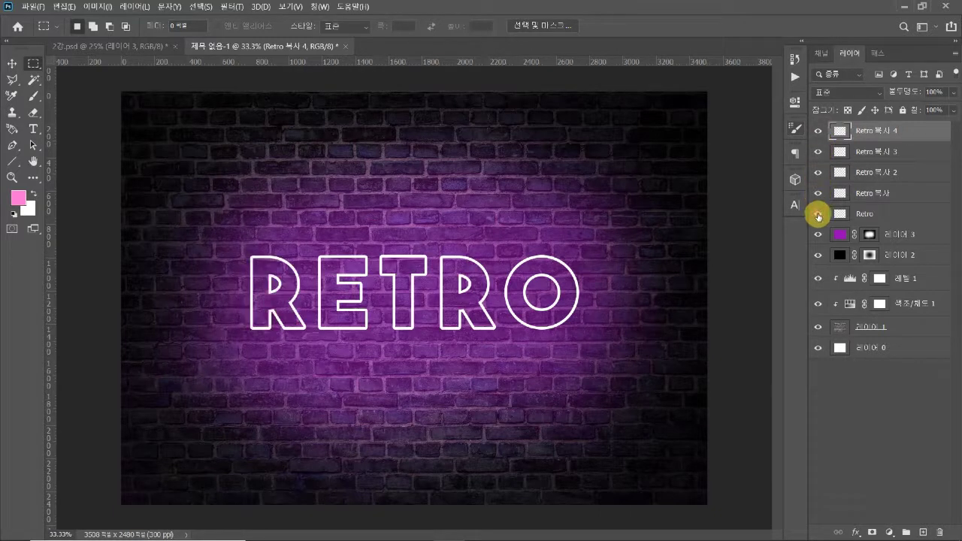
{"action": "mouse_move", "coordinate": [820, 199]}
{"action": "left_mouse_down"}
{"action": "mouse_move", "coordinate": [822, 141]}
{"action": "mouse_move", "coordinate": [818, 197]}
{"action": "left_mouse_up"}
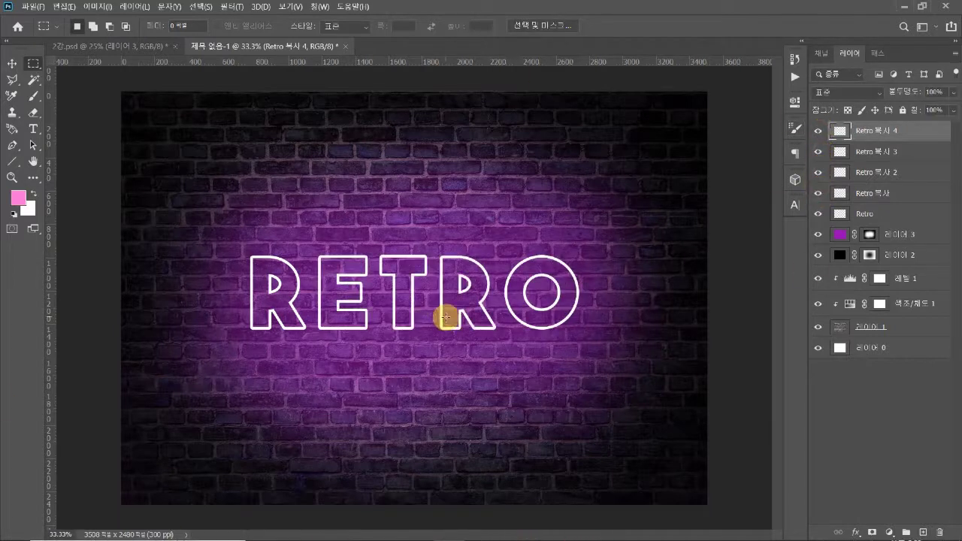
{"action": "key", "text": "v"}
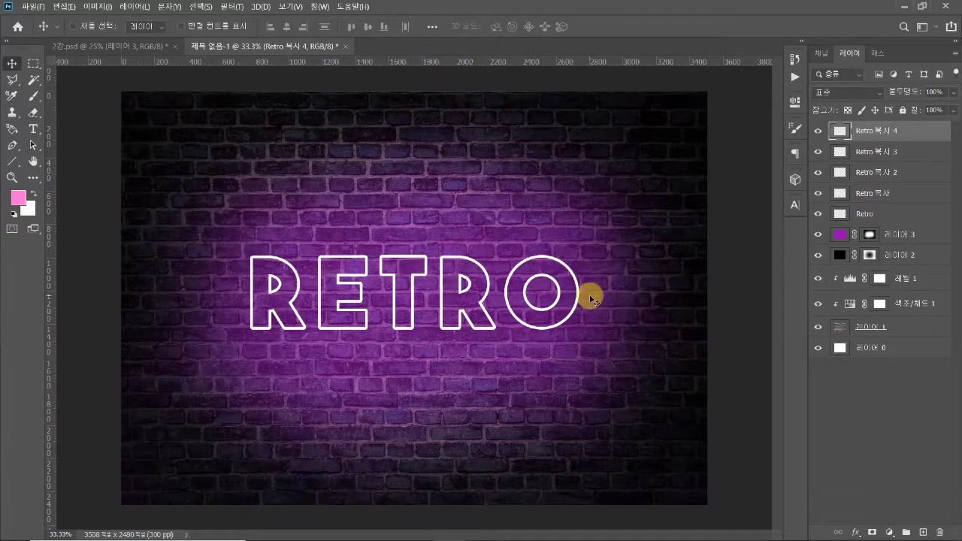
{"action": "left_click", "coordinate": [865, 216]}
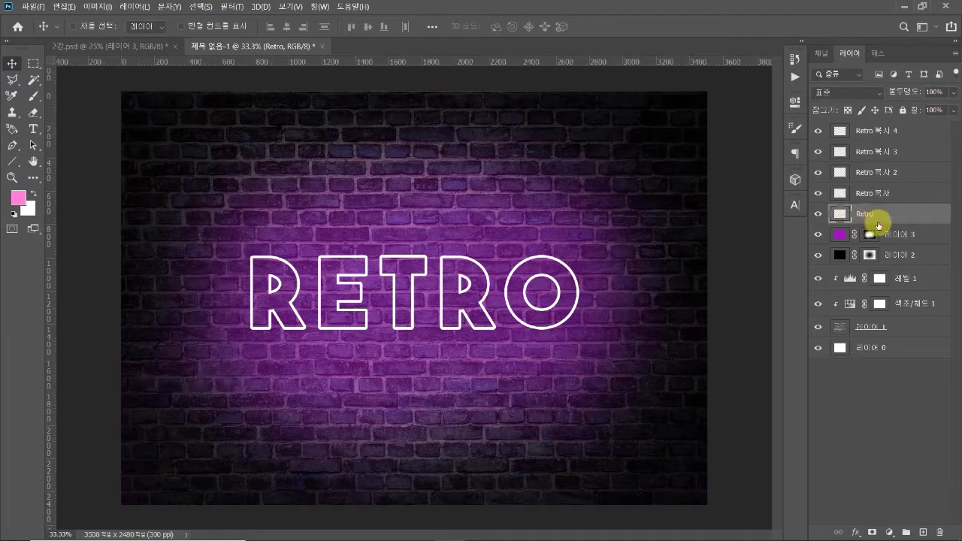
{"action": "double_click", "coordinate": [931, 216]}
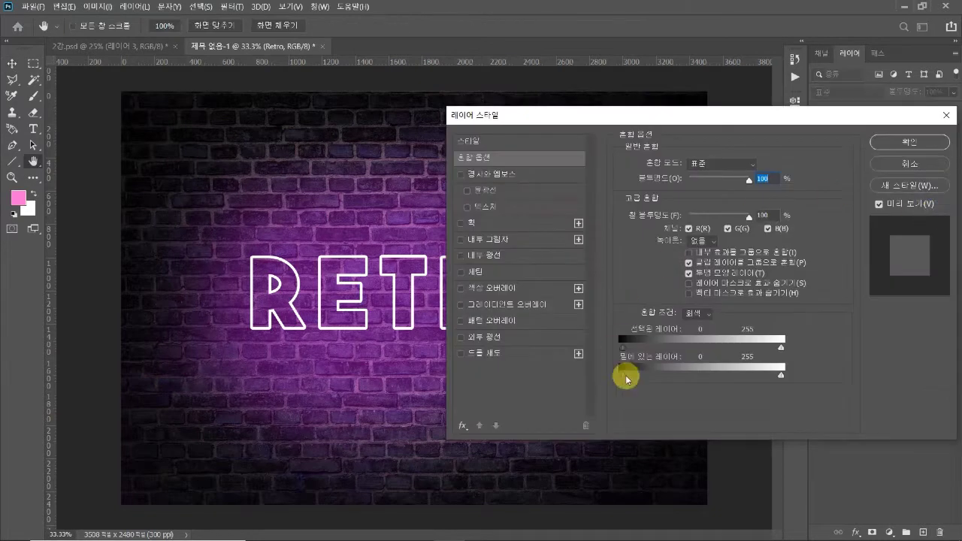
{"action": "left_click_drag", "start_coordinate": [565, 118], "coordinate": [601, 112]}
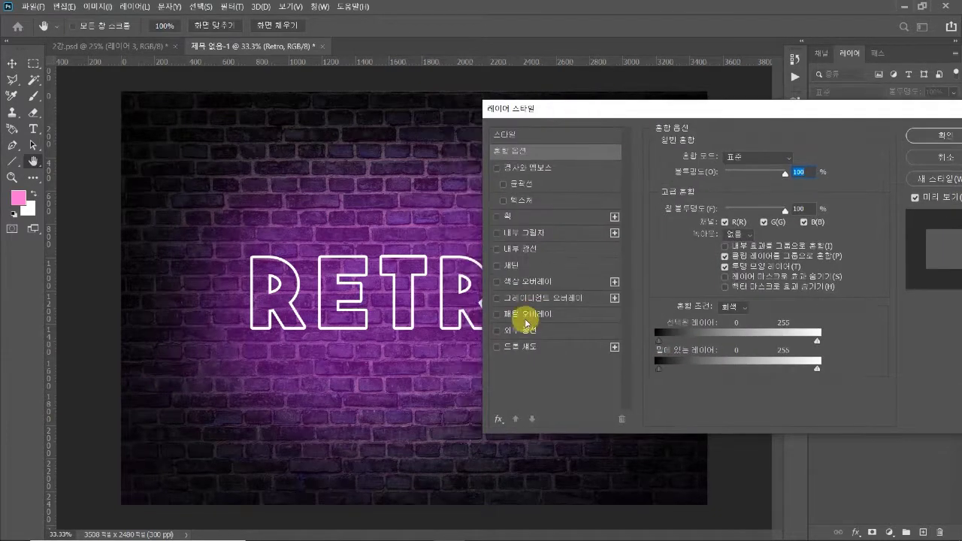
{"action": "left_click", "coordinate": [524, 330]}
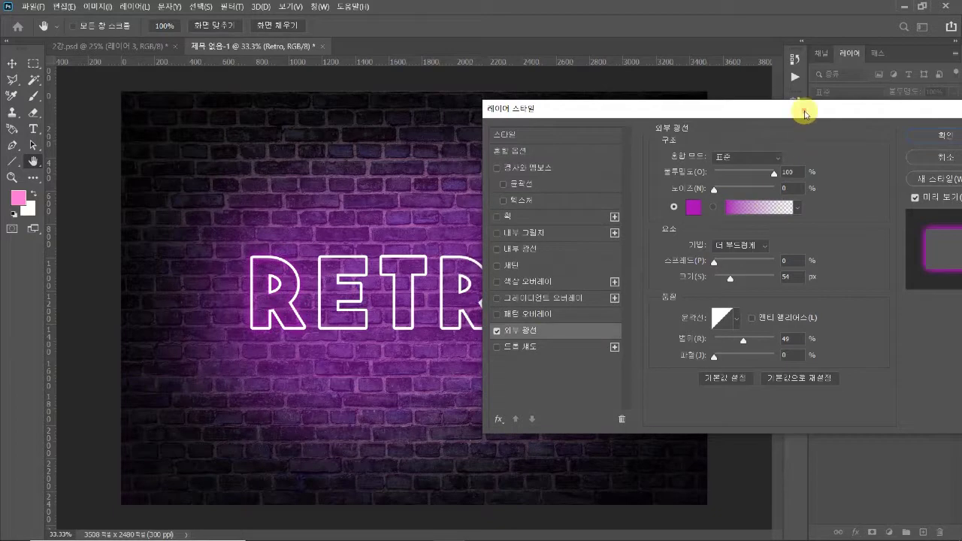
{"action": "left_click_drag", "start_coordinate": [805, 111], "coordinate": [773, 113]}
{"action": "left_click", "coordinate": [911, 157]}
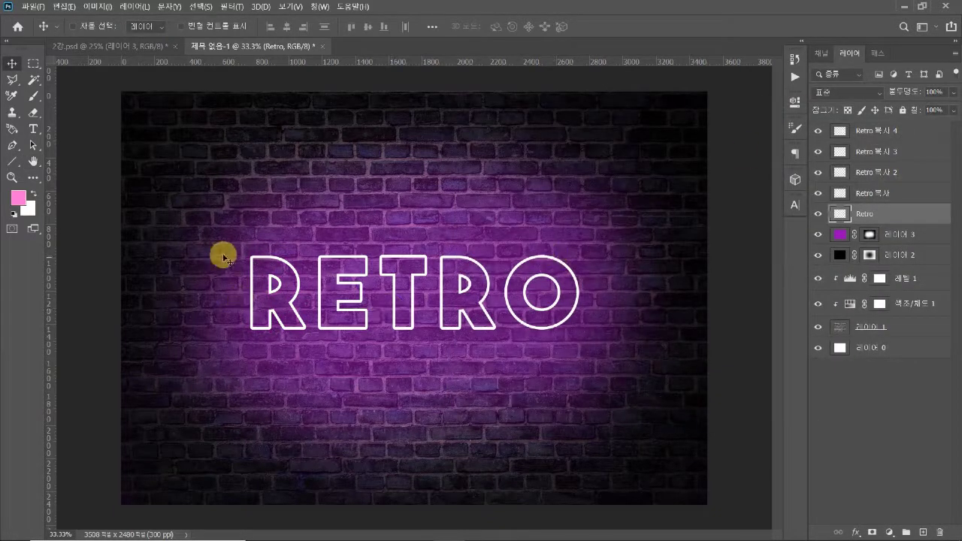
Step: Examine the neon letter colours in the finished 2강.psd at a closer zoom and return to the new document
{"action": "left_click", "coordinate": [113, 46]}
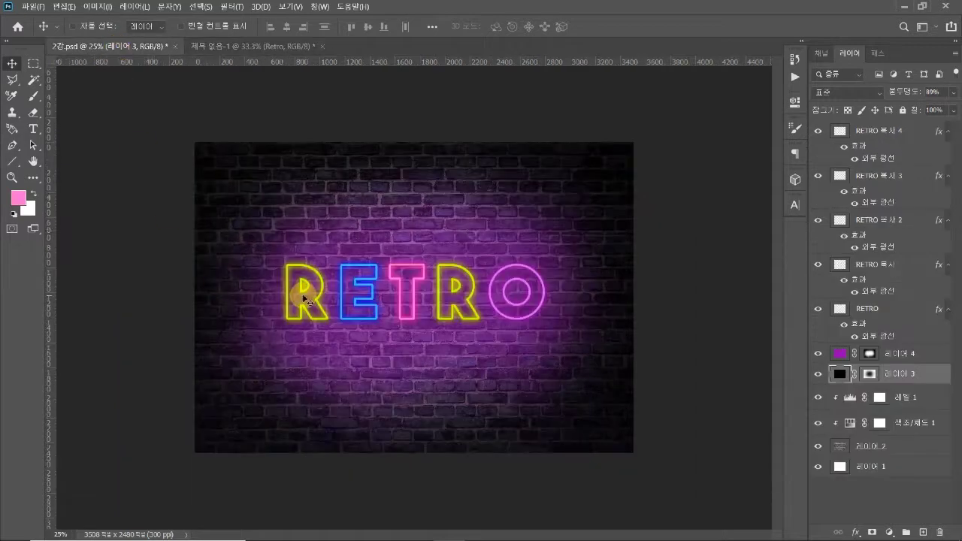
{"action": "key", "text": "ctrl+plus"}
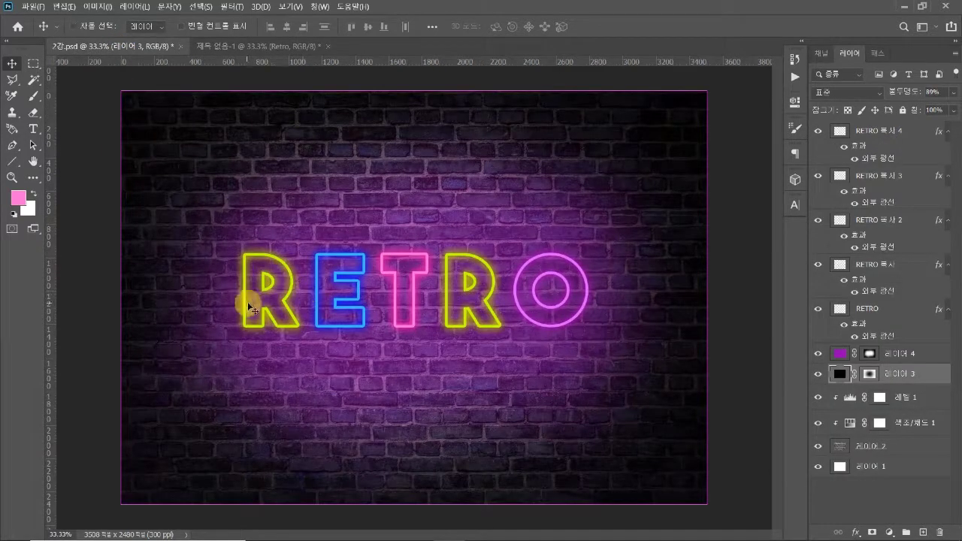
{"action": "left_click", "coordinate": [229, 47]}
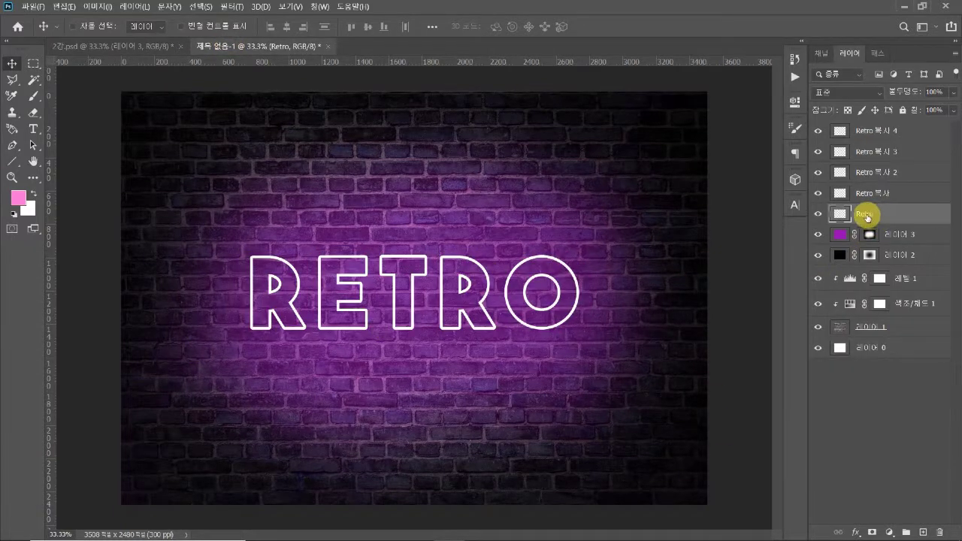
Step: Set the foreground colour to bright yellow and try filling the original Retro layer with it, undoing the fill
{"action": "left_click", "coordinate": [18, 197]}
{"action": "left_click_drag", "start_coordinate": [799, 224], "coordinate": [794, 343]}
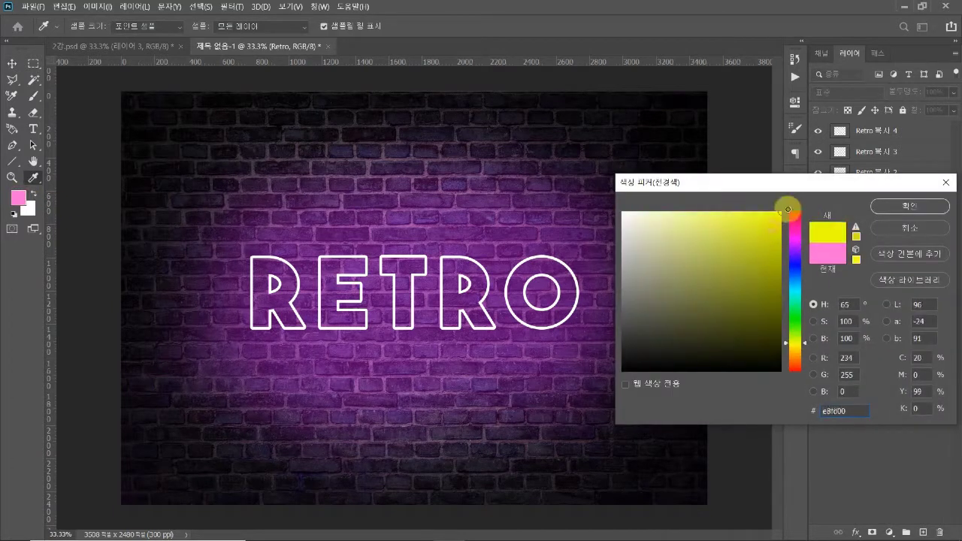
{"action": "left_click", "coordinate": [894, 207]}
{"action": "key", "text": "alt+BackSpace"}
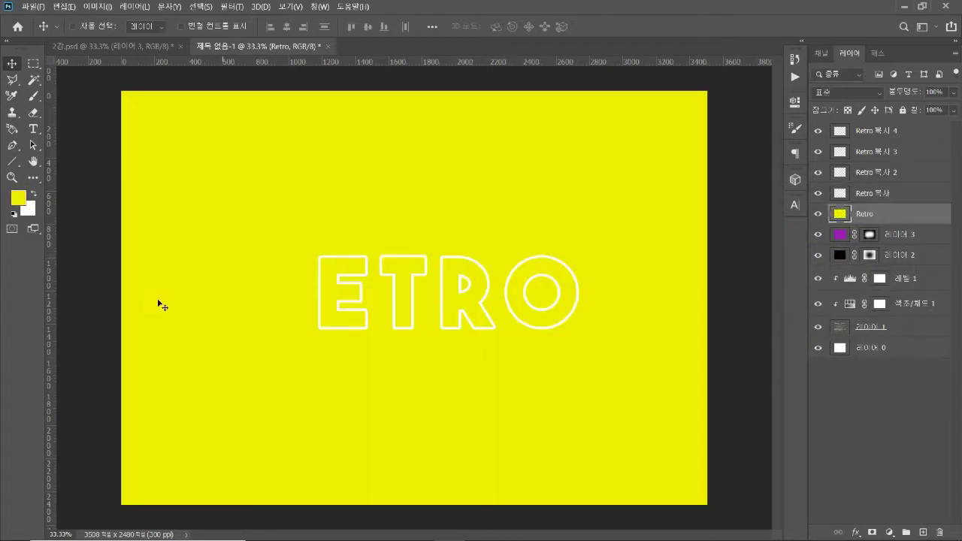
{"action": "left_click", "coordinate": [541, 176]}
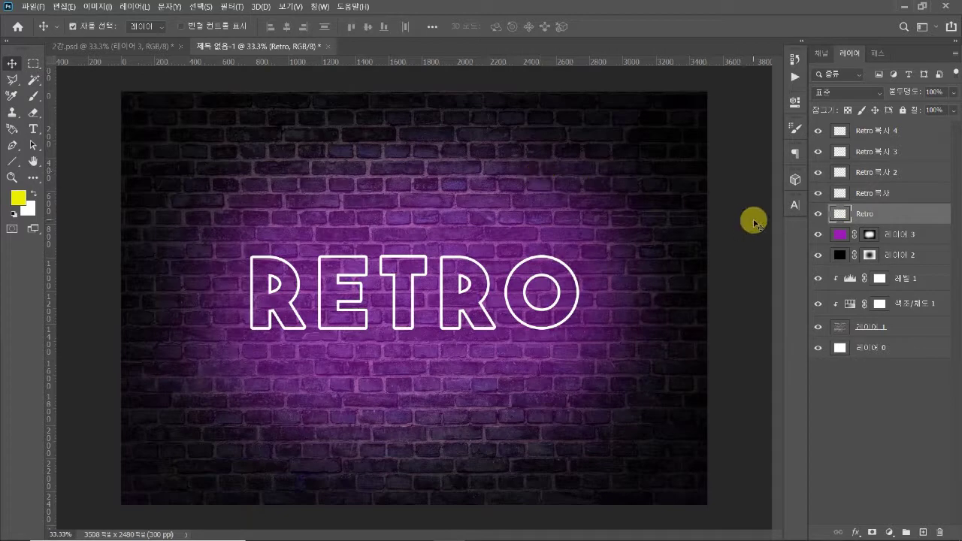
Step: Load the first letter R on the Retro layer as a selection, fill it with the bright yellow foreground colour and deselect
{"action": "left_click", "coordinate": [839, 216], "text": "ctrl"}
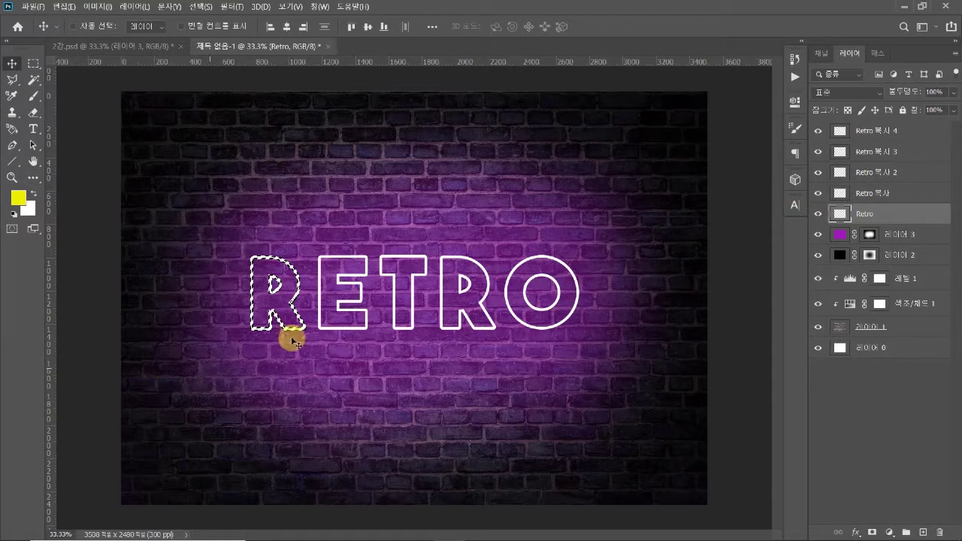
{"action": "key", "text": "alt+BackSpace"}
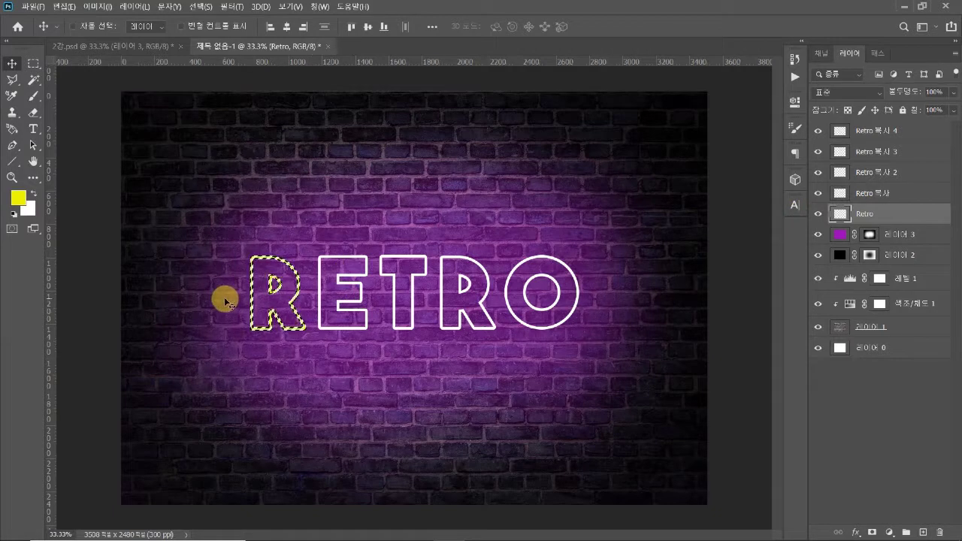
{"action": "key", "text": "ctrl+d"}
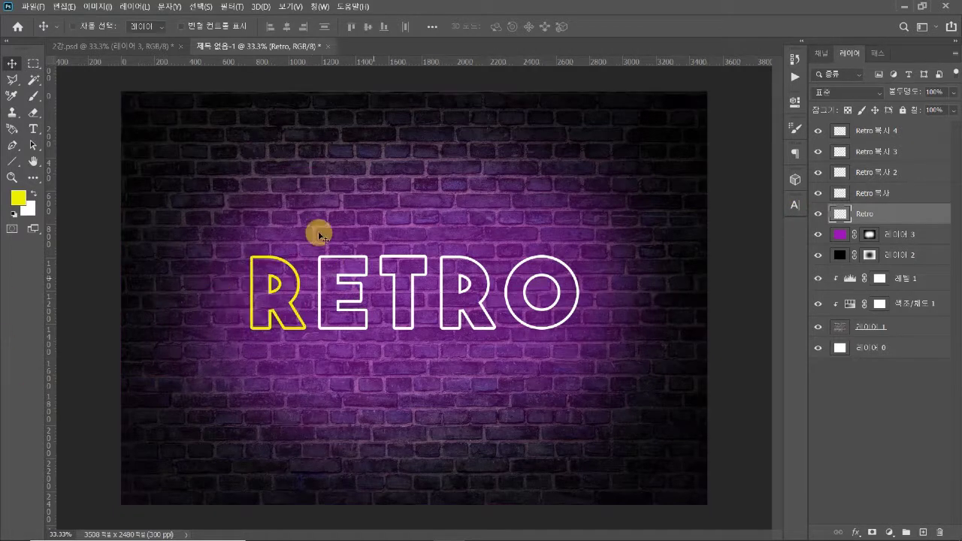
Step: Recolour the letter E on the Retro 복사 layer with the blue 48a2ff by selecting its pixels and filling them
{"action": "left_click", "coordinate": [862, 193]}
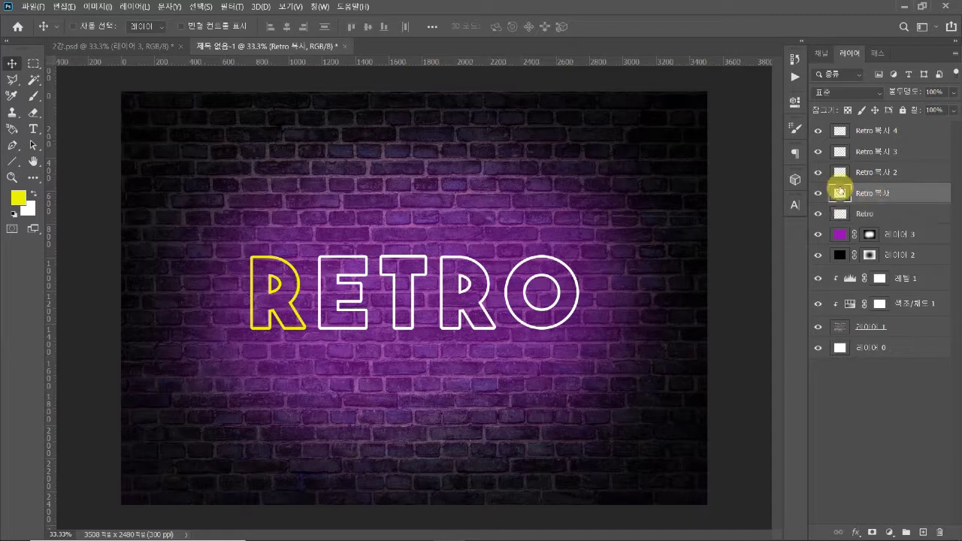
{"action": "left_click", "coordinate": [841, 195], "text": "ctrl"}
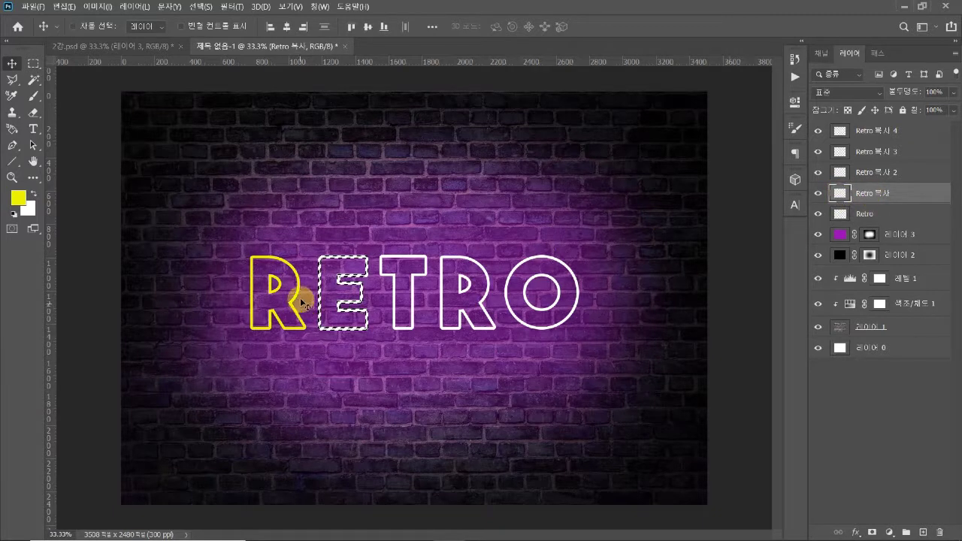
{"action": "left_click", "coordinate": [106, 47]}
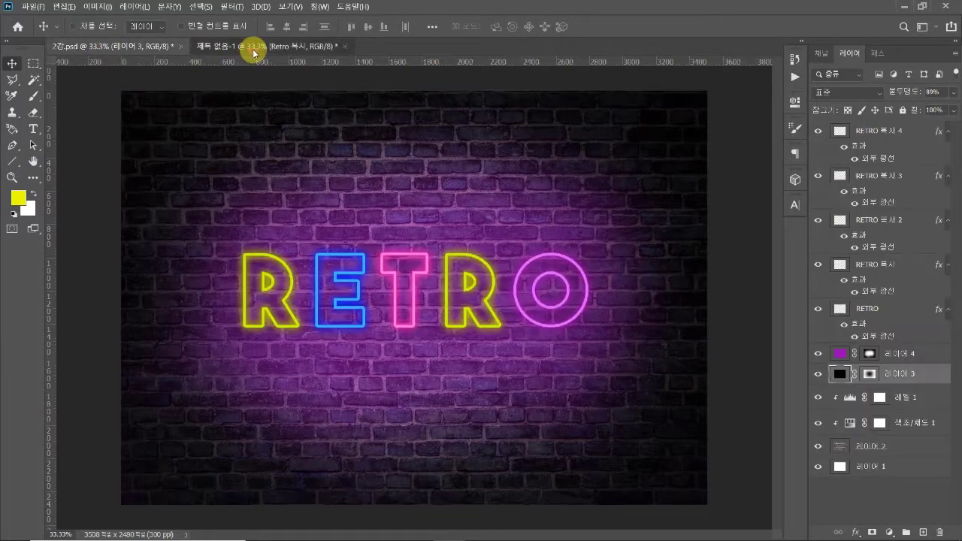
{"action": "left_click", "coordinate": [253, 46]}
{"action": "left_click", "coordinate": [19, 202]}
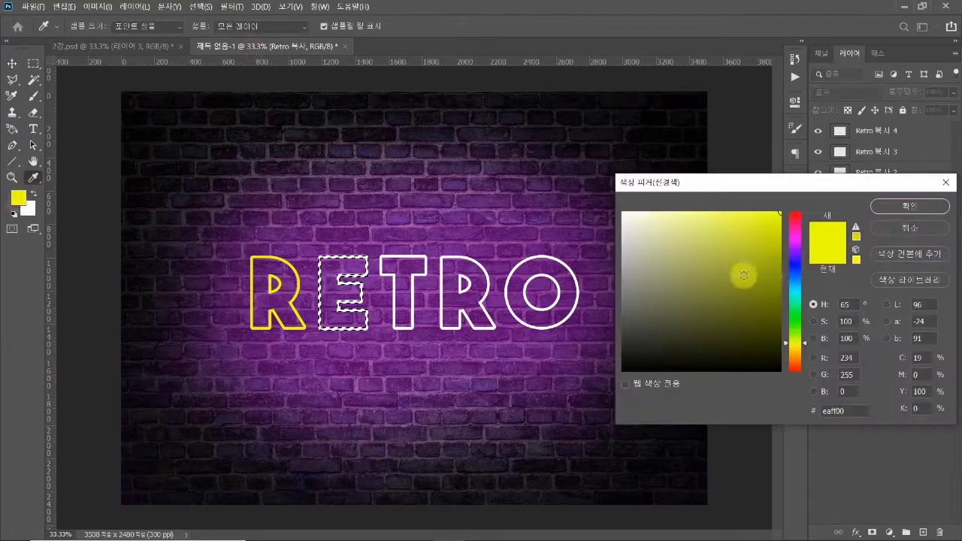
{"action": "left_click", "coordinate": [794, 278]}
{"action": "left_click_drag", "start_coordinate": [768, 227], "coordinate": [740, 210]}
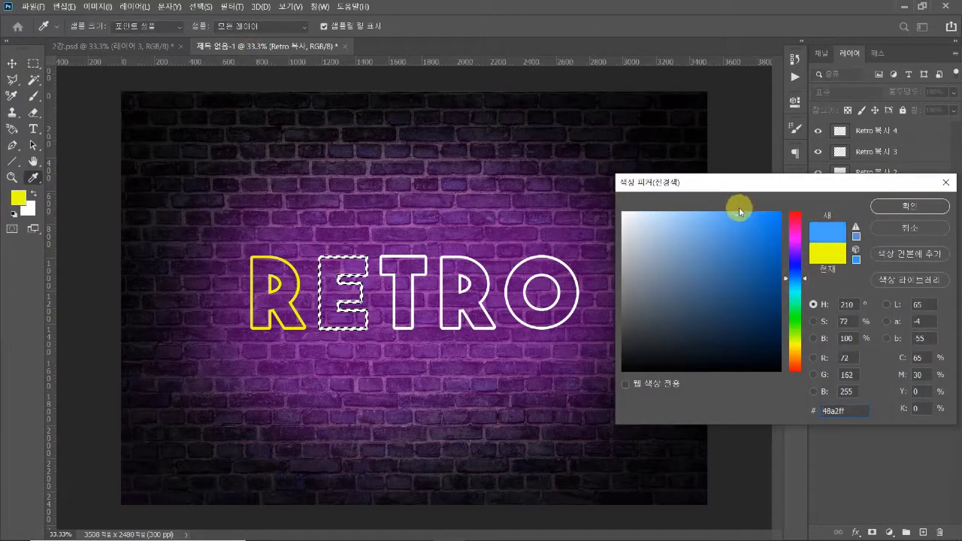
{"action": "left_click", "coordinate": [909, 205]}
{"action": "key", "text": "v"}
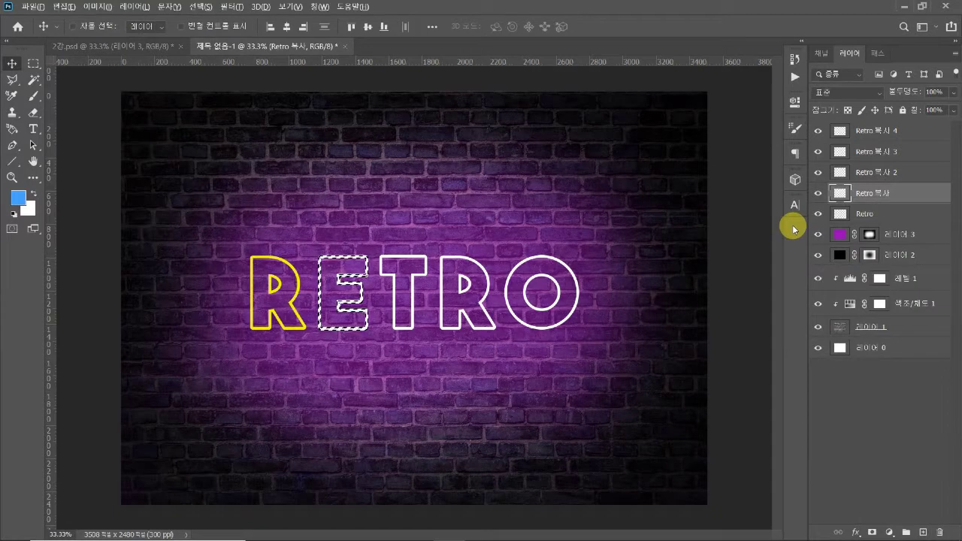
{"action": "key", "text": "alt+BackSpace"}
{"action": "key", "text": "ctrl+d"}
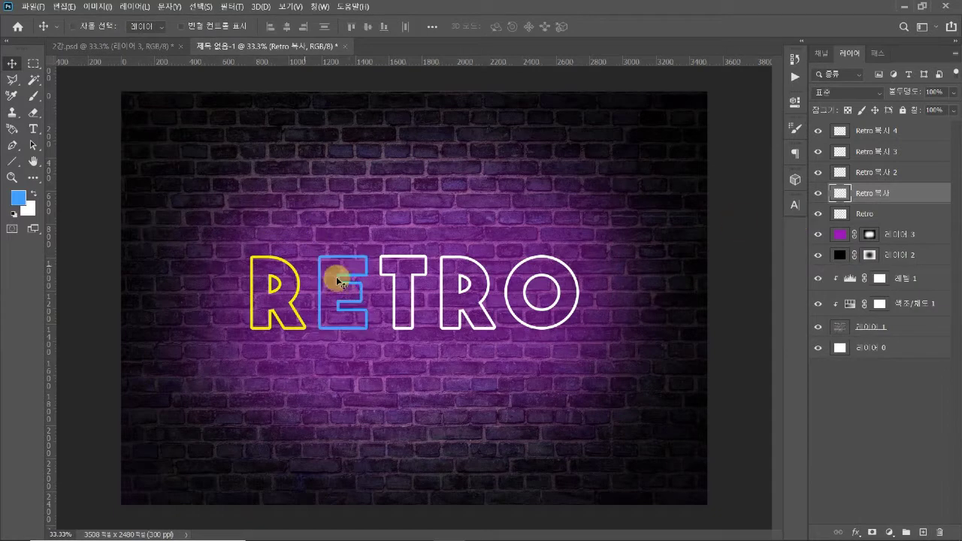
Step: Recolour the letter T on the Retro 복사 2 layer with the pink ff48e3 by selecting its pixels and filling them
{"action": "left_click", "coordinate": [870, 176]}
{"action": "left_click", "coordinate": [842, 171], "text": "ctrl"}
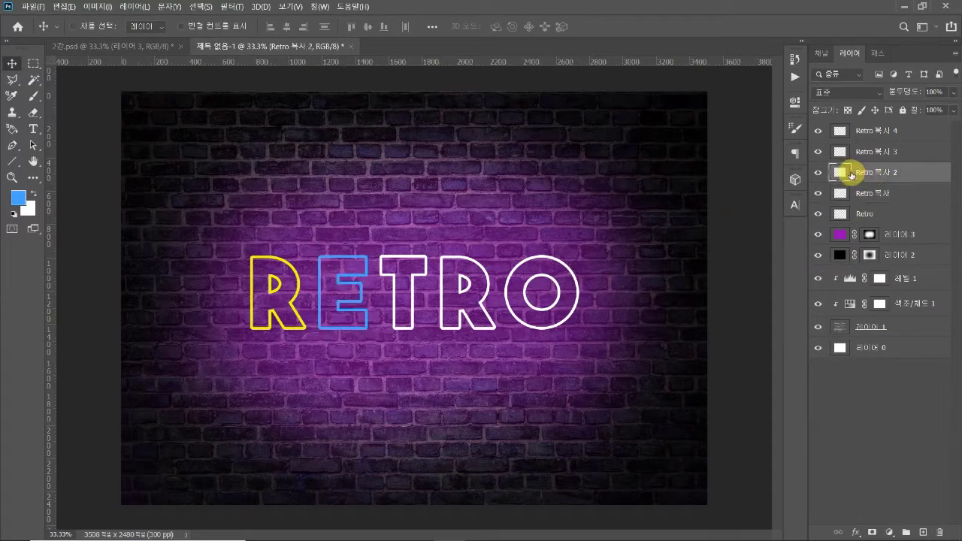
{"action": "left_click", "coordinate": [21, 200]}
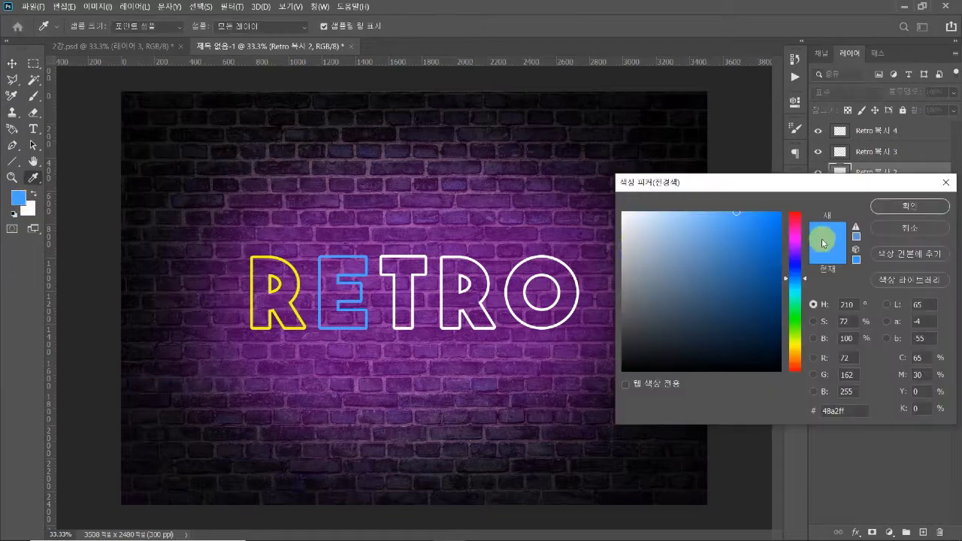
{"action": "left_click", "coordinate": [798, 234]}
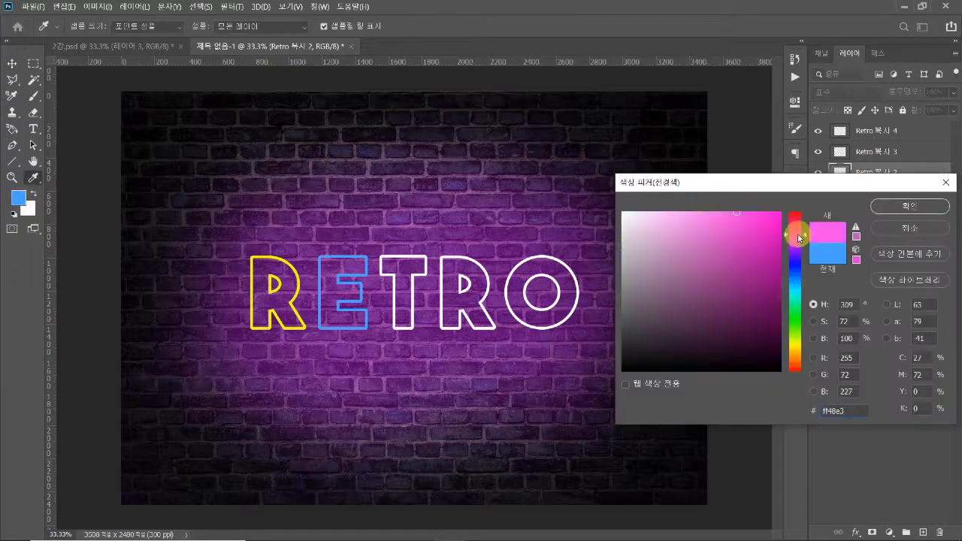
{"action": "left_click", "coordinate": [892, 215]}
{"action": "key", "text": "ctrl"}
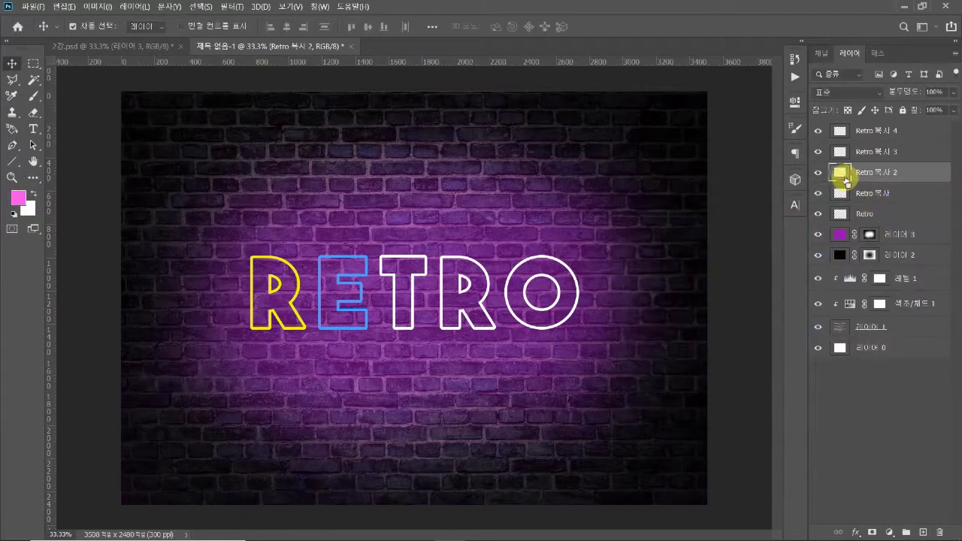
{"action": "left_click", "coordinate": [841, 175], "text": "ctrl"}
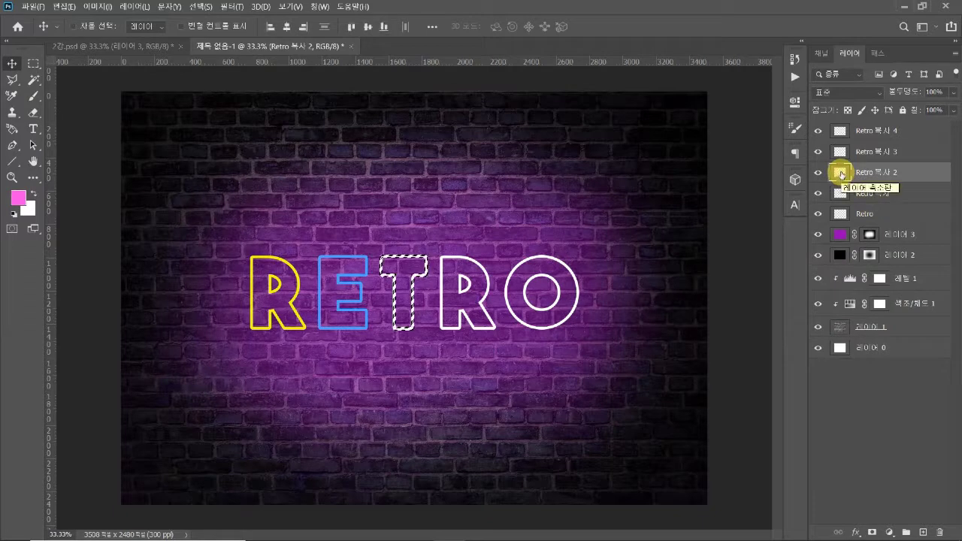
{"action": "key", "text": "alt+Delete"}
{"action": "key", "text": "ctrl+d"}
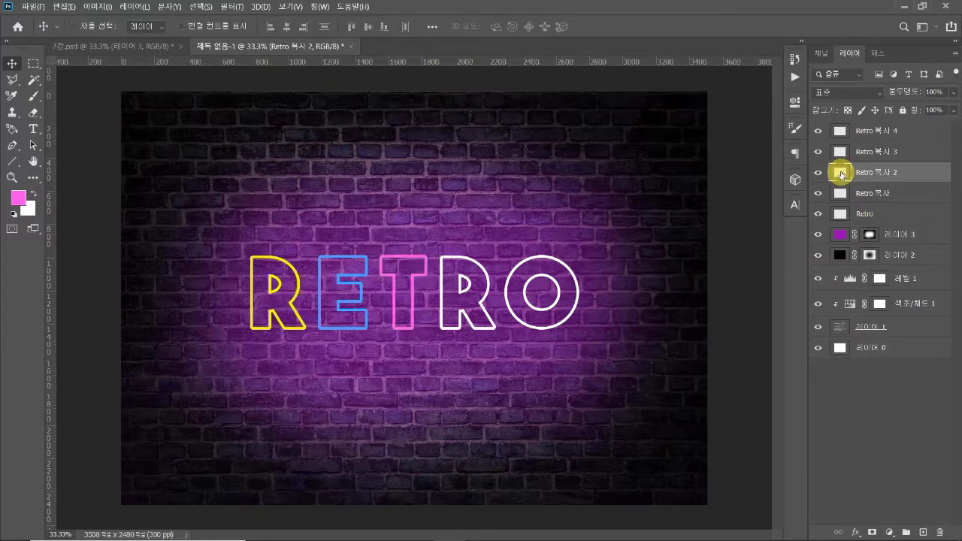
Step: Fill the second R on the Retro 복사 3 layer with the yellow sampled from the first R, and deselect
{"action": "left_click", "coordinate": [902, 150]}
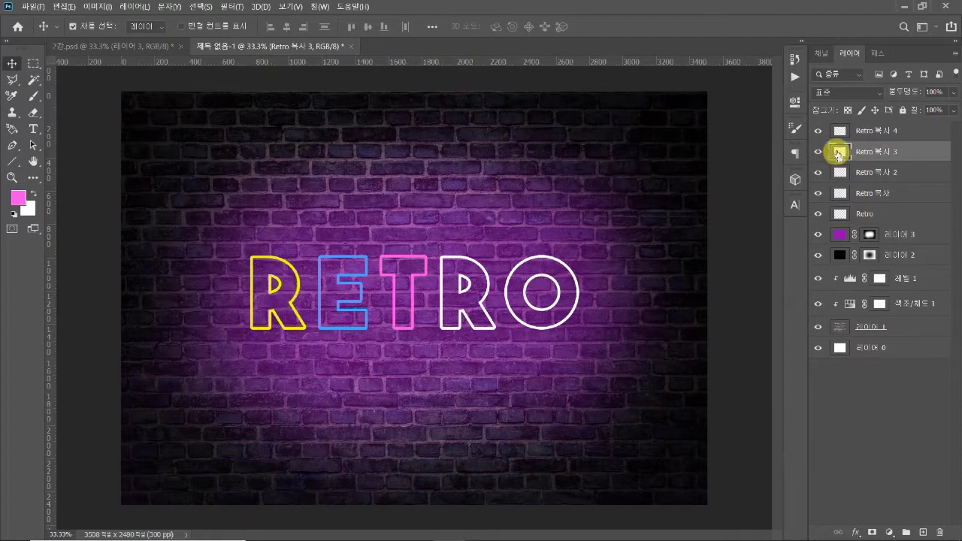
{"action": "left_click", "coordinate": [839, 152], "text": "ctrl"}
{"action": "key", "text": "i"}
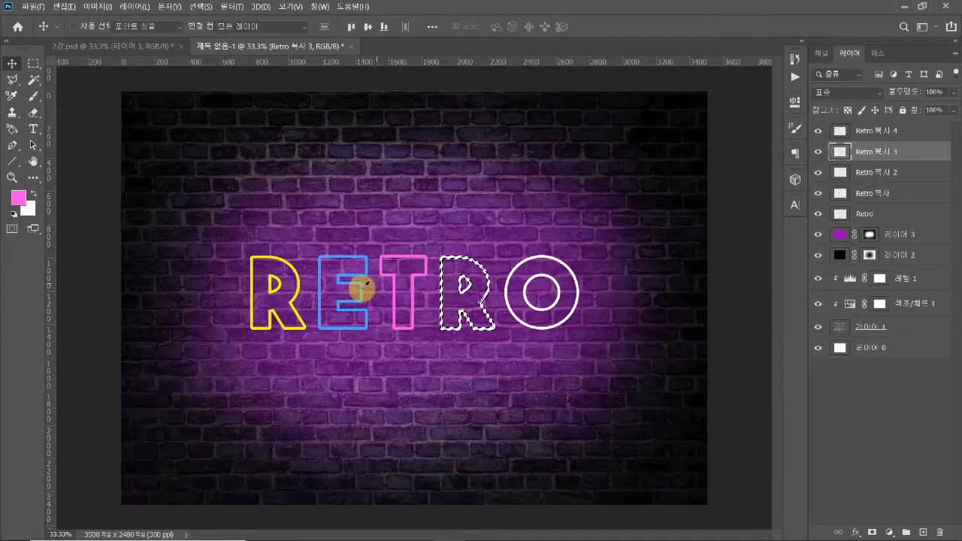
{"action": "left_click", "coordinate": [272, 263]}
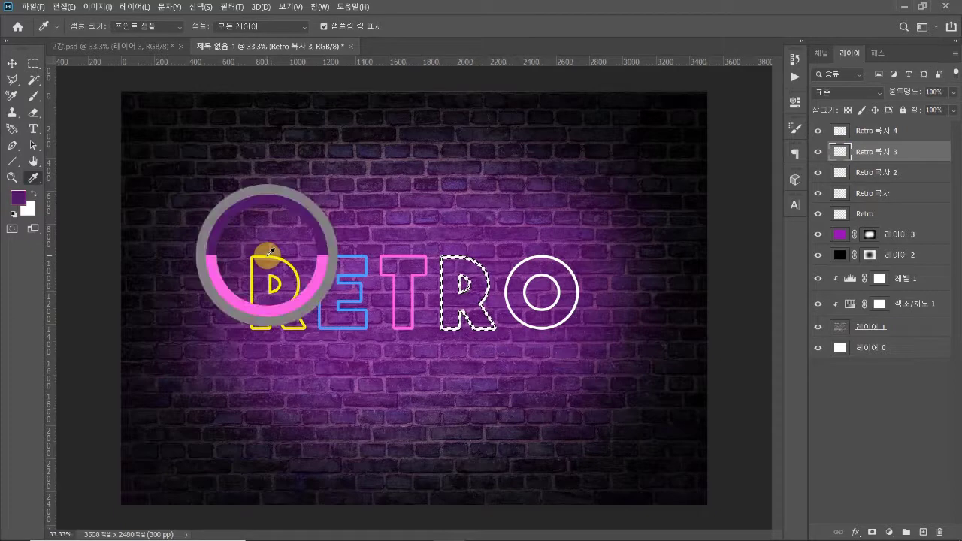
{"action": "left_click", "coordinate": [269, 259]}
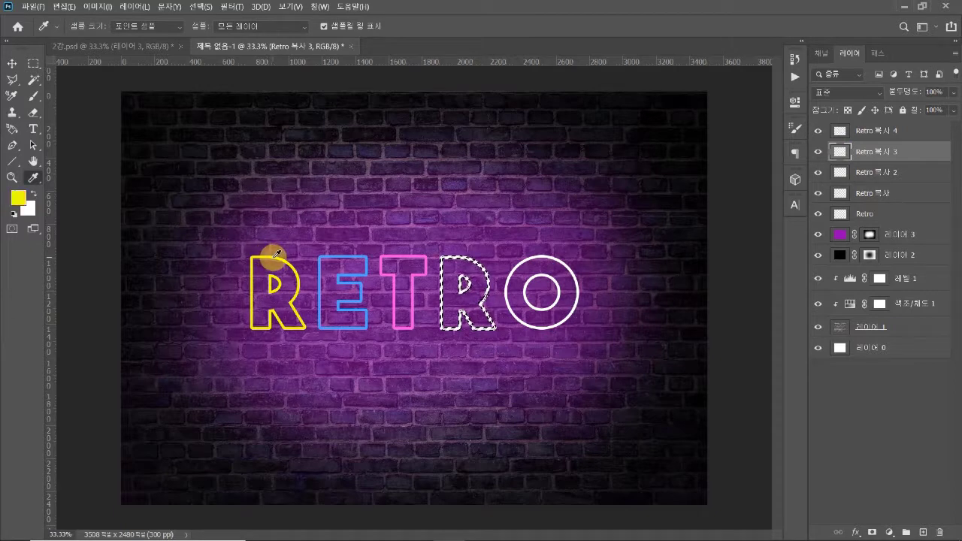
{"action": "key", "text": "alt+BackSpace"}
{"action": "key", "text": "ctrl+d"}
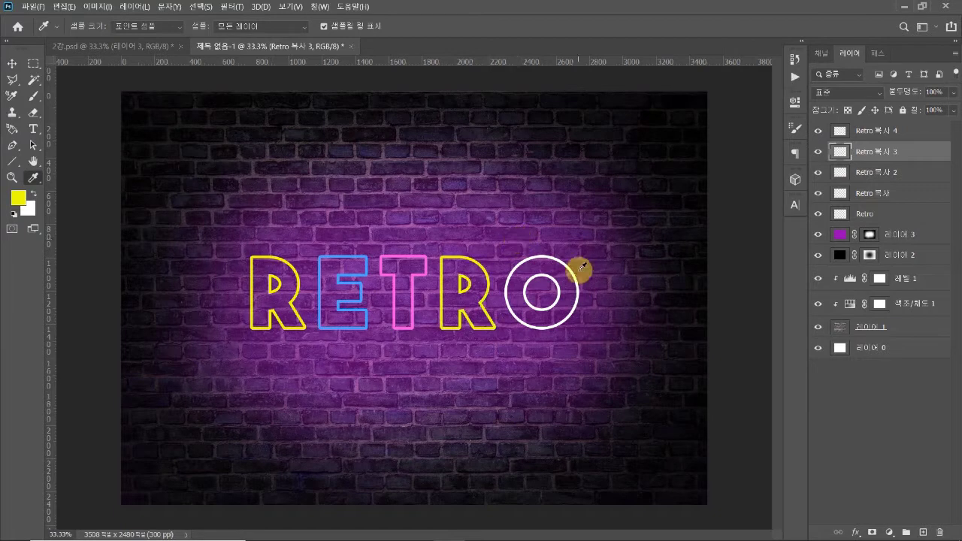
Step: Recolour the letter O on the Retro 복사 4 layer with a light purple by selecting its pixels and filling them
{"action": "key", "text": "v"}
{"action": "left_click", "coordinate": [893, 139]}
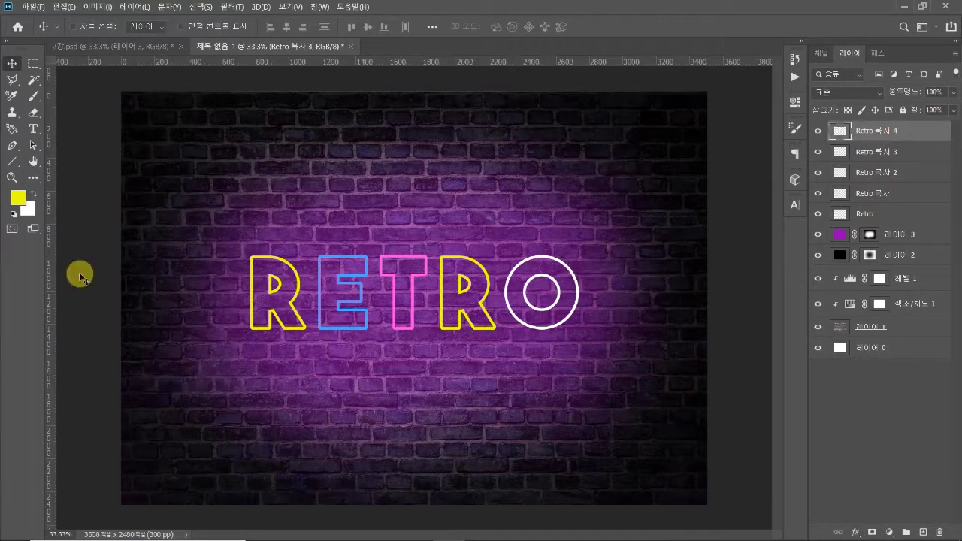
{"action": "left_click", "coordinate": [21, 200]}
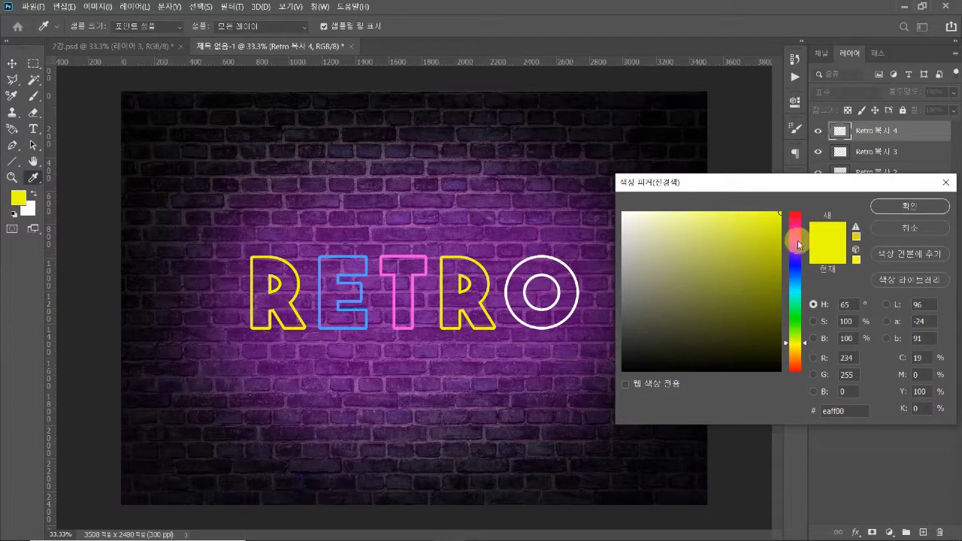
{"action": "left_click", "coordinate": [799, 233]}
{"action": "left_click_drag", "start_coordinate": [795, 248], "coordinate": [794, 244]}
{"action": "left_click", "coordinate": [725, 211]}
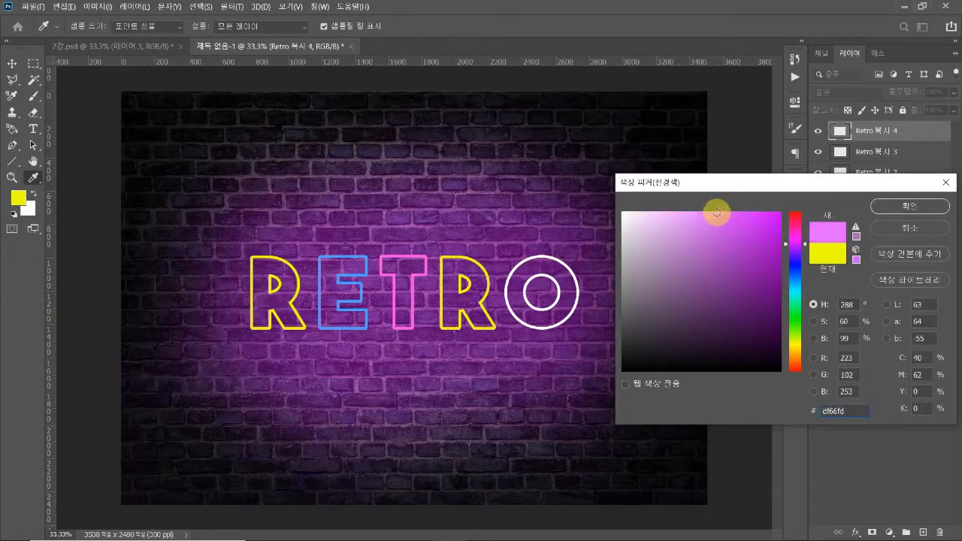
{"action": "left_click", "coordinate": [913, 205]}
{"action": "left_click", "coordinate": [841, 133], "text": "ctrl"}
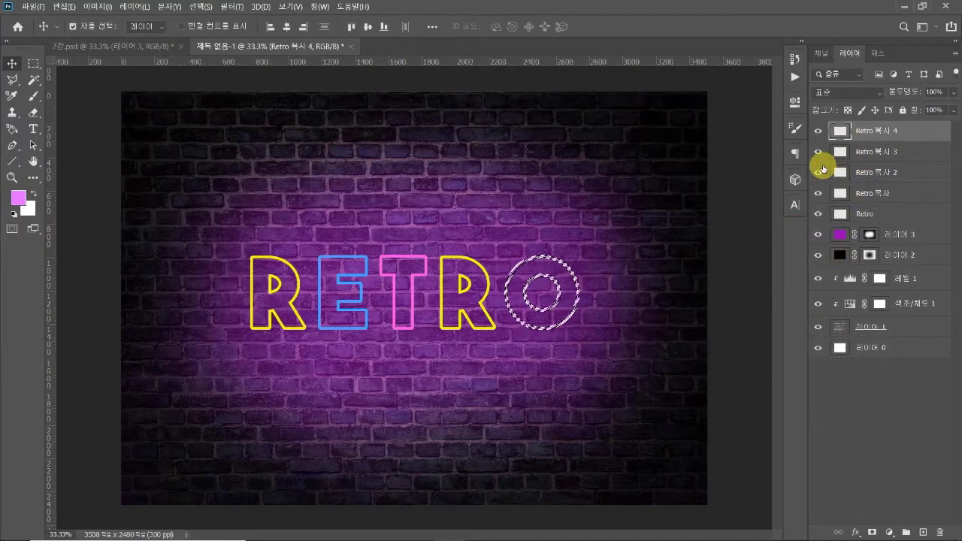
{"action": "key", "text": "alt+BackSpace"}
{"action": "key", "text": "ctrl+d"}
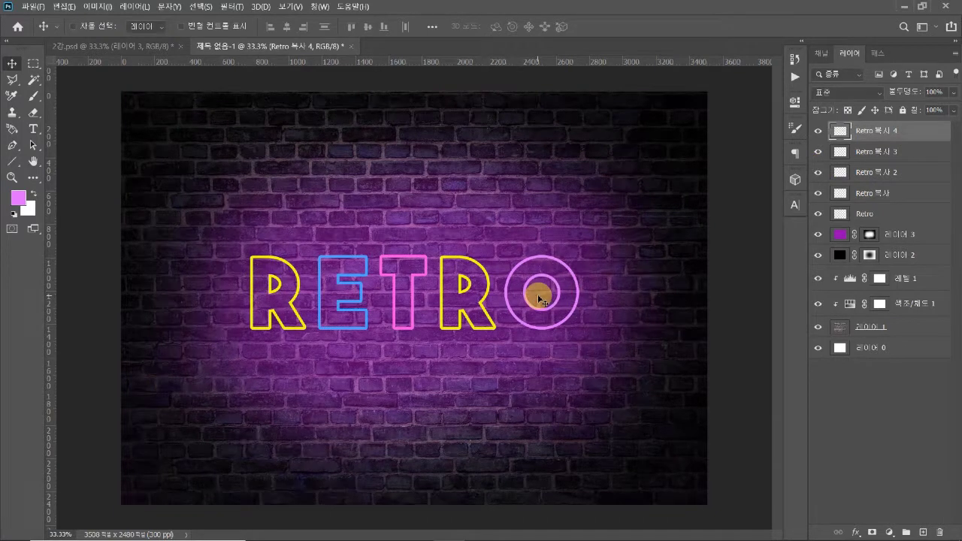
{"action": "left_click", "coordinate": [885, 213]}
{"action": "left_click", "coordinate": [897, 194]}
{"action": "left_click", "coordinate": [907, 171]}
{"action": "left_click", "coordinate": [907, 151]}
{"action": "left_click", "coordinate": [908, 131]}
Step: Add an outer glow to the Retro layer and set the glow colour to the yellow eeff35
{"action": "left_click", "coordinate": [905, 215]}
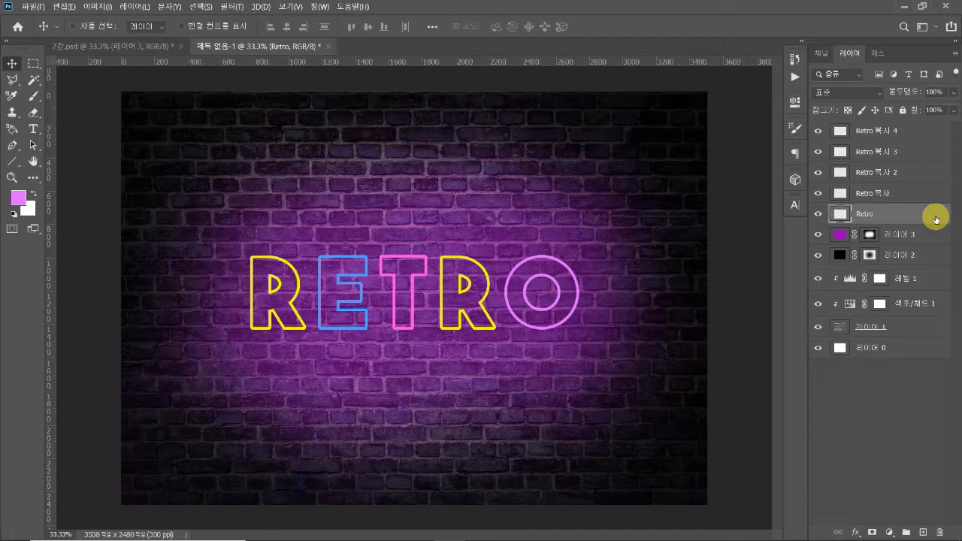
{"action": "double_click", "coordinate": [935, 218]}
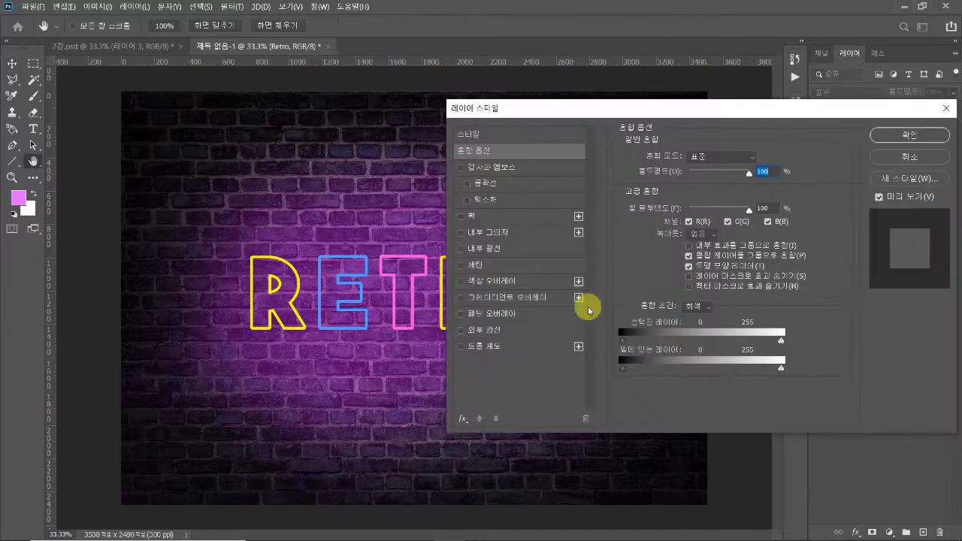
{"action": "left_click", "coordinate": [493, 330]}
{"action": "left_click_drag", "start_coordinate": [666, 109], "coordinate": [711, 105]}
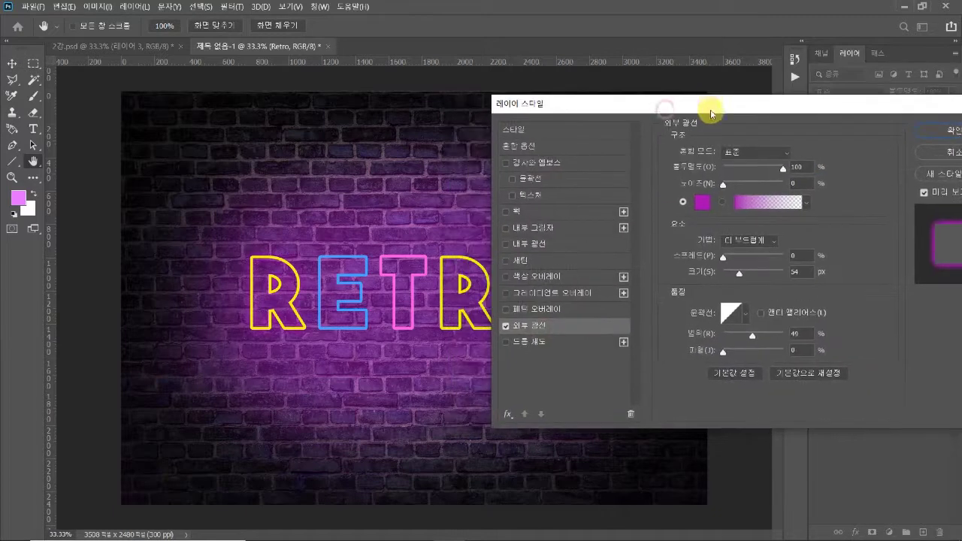
{"action": "left_click", "coordinate": [707, 200]}
{"action": "left_click_drag", "start_coordinate": [698, 185], "coordinate": [666, 185]}
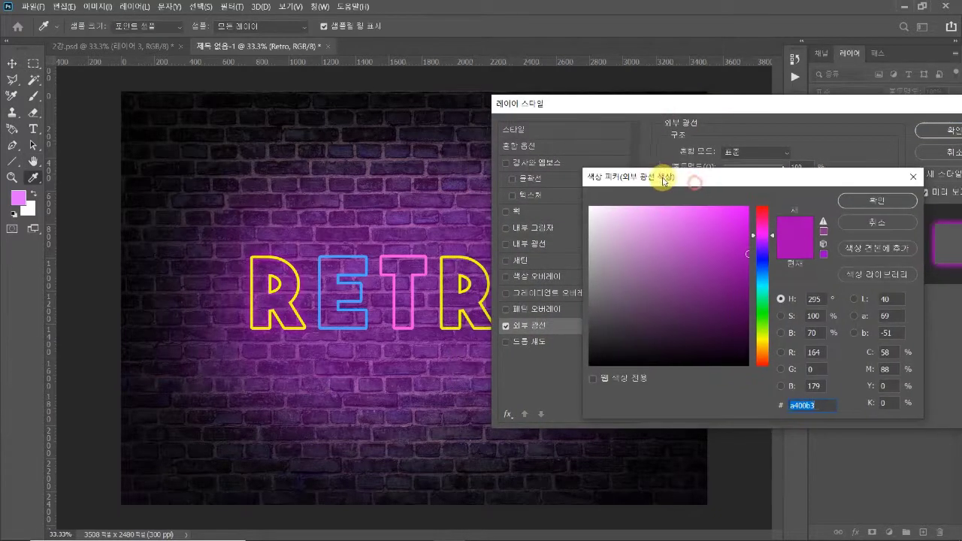
{"action": "left_click", "coordinate": [259, 254]}
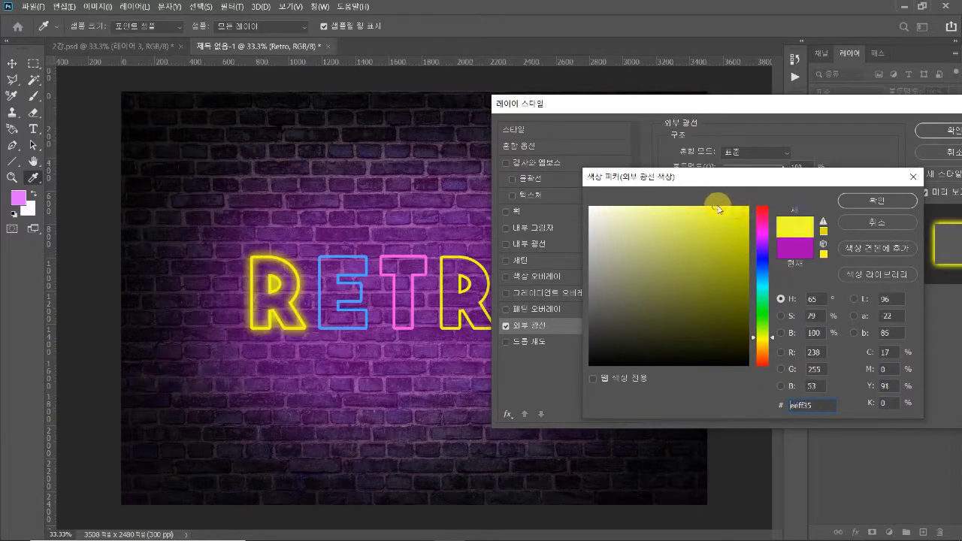
{"action": "left_click_drag", "start_coordinate": [749, 177], "coordinate": [732, 176]}
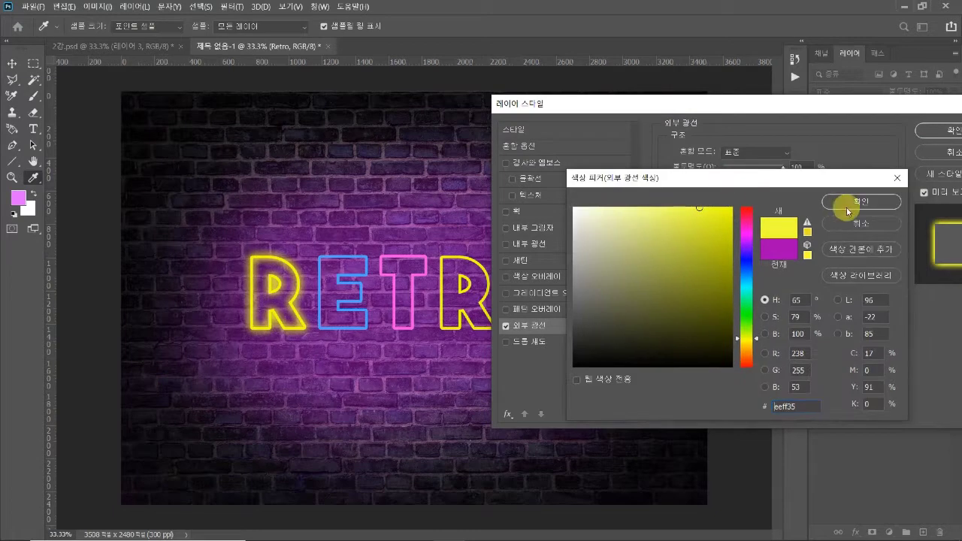
{"action": "left_click", "coordinate": [842, 205]}
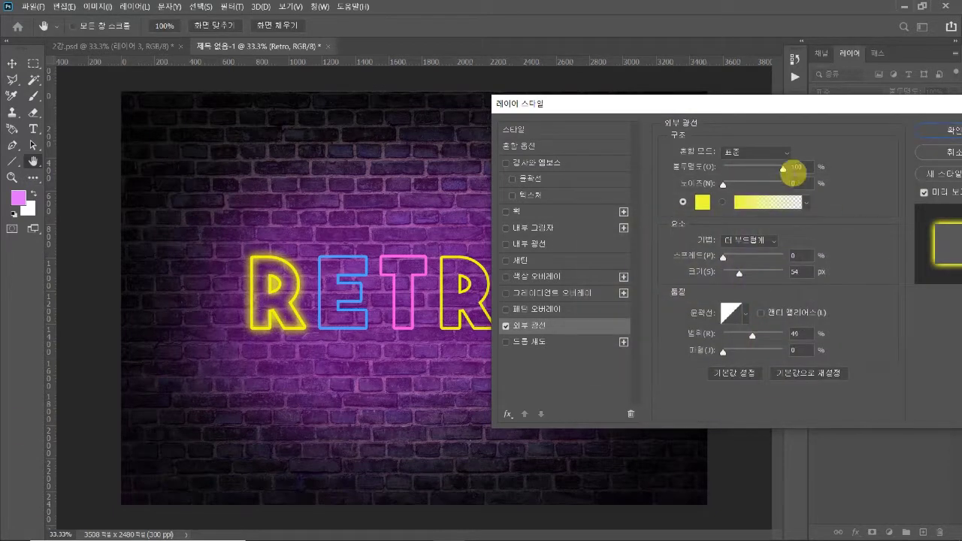
Step: Set the size of the first R's outer glow to 81 px and apply the layer style
{"action": "mouse_move", "coordinate": [739, 275]}
{"action": "left_mouse_down"}
{"action": "mouse_move", "coordinate": [730, 273]}
{"action": "mouse_move", "coordinate": [744, 274]}
{"action": "left_mouse_up"}
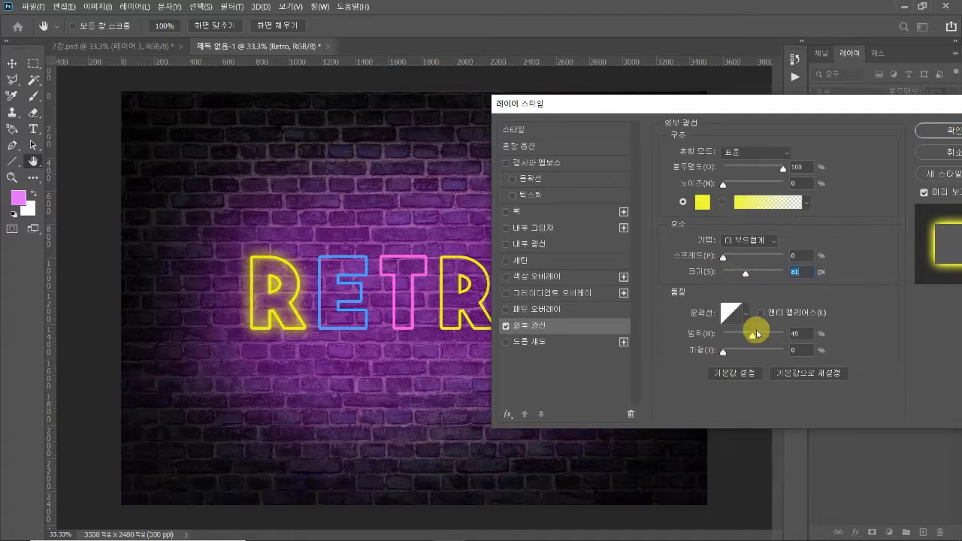
{"action": "left_click_drag", "start_coordinate": [718, 105], "coordinate": [672, 108]}
{"action": "left_click", "coordinate": [889, 129]}
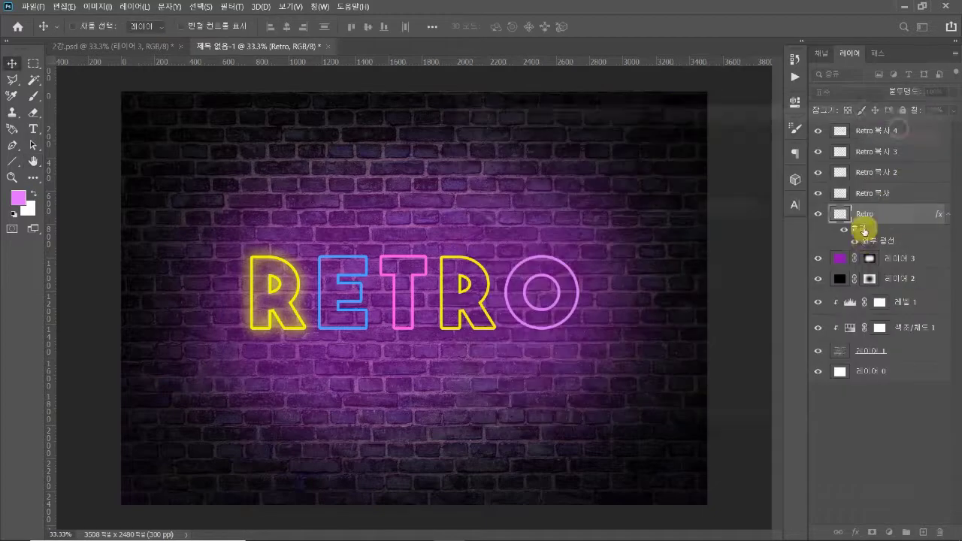
Step: Duplicate the Retro layer with its glow and set the copy's outer glow size to 13 px
{"action": "key", "text": "ctrl+j"}
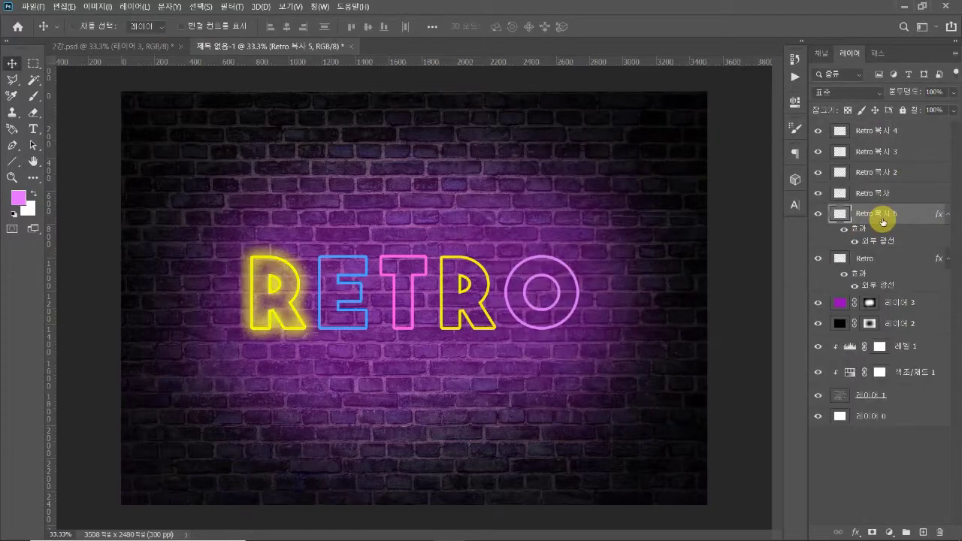
{"action": "double_click", "coordinate": [935, 215]}
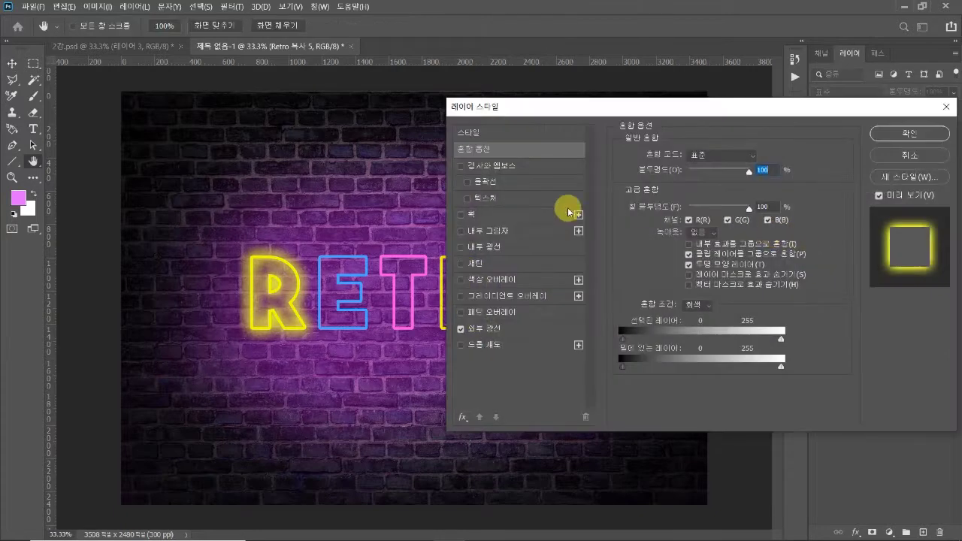
{"action": "left_click", "coordinate": [489, 328]}
{"action": "left_click", "coordinate": [709, 272]}
{"action": "left_click_drag", "start_coordinate": [699, 279], "coordinate": [685, 279]}
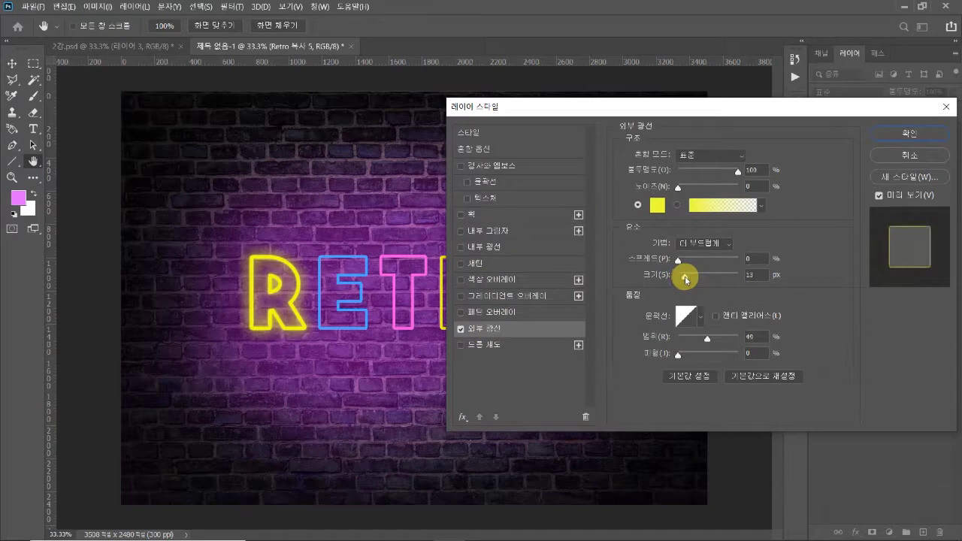
{"action": "left_click", "coordinate": [910, 133]}
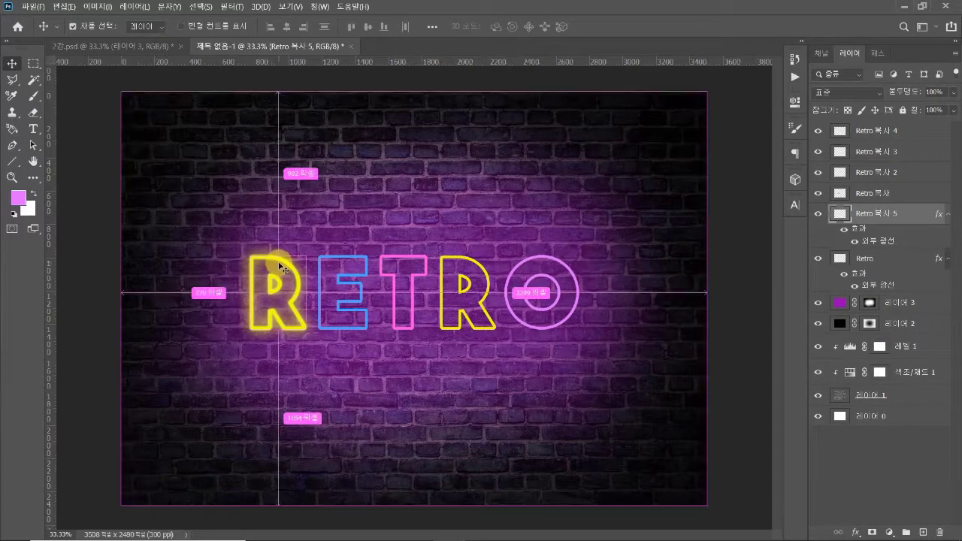
{"action": "key", "text": "ctrl+plus"}
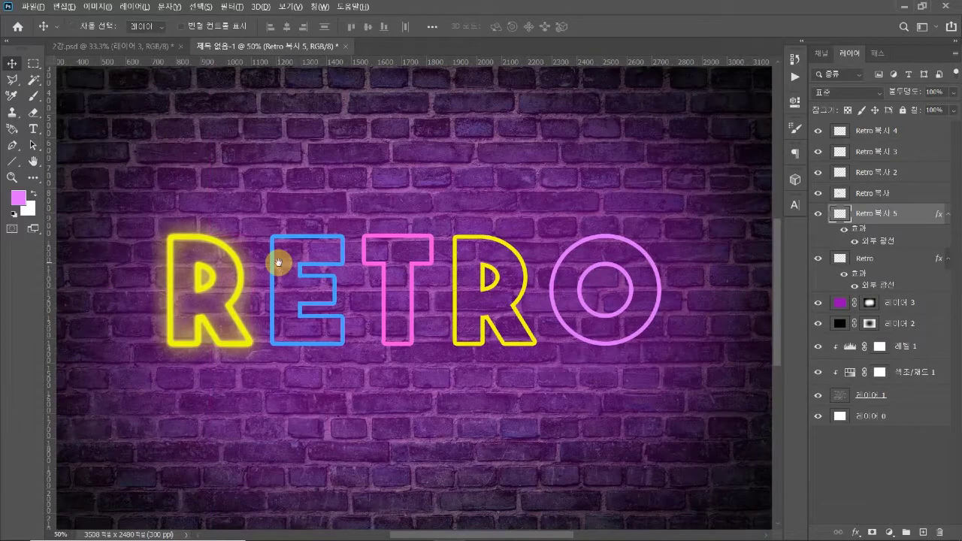
{"action": "key", "text": "ctrl+minus"}
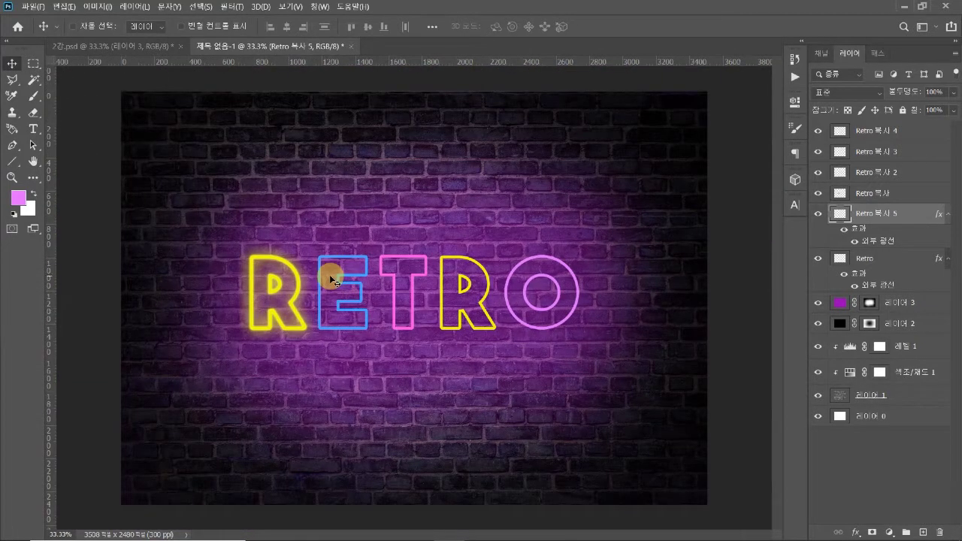
Step: Rename both layers of the first letter, Retro and Retro 복사 5, to R
{"action": "left_click", "coordinate": [911, 197]}
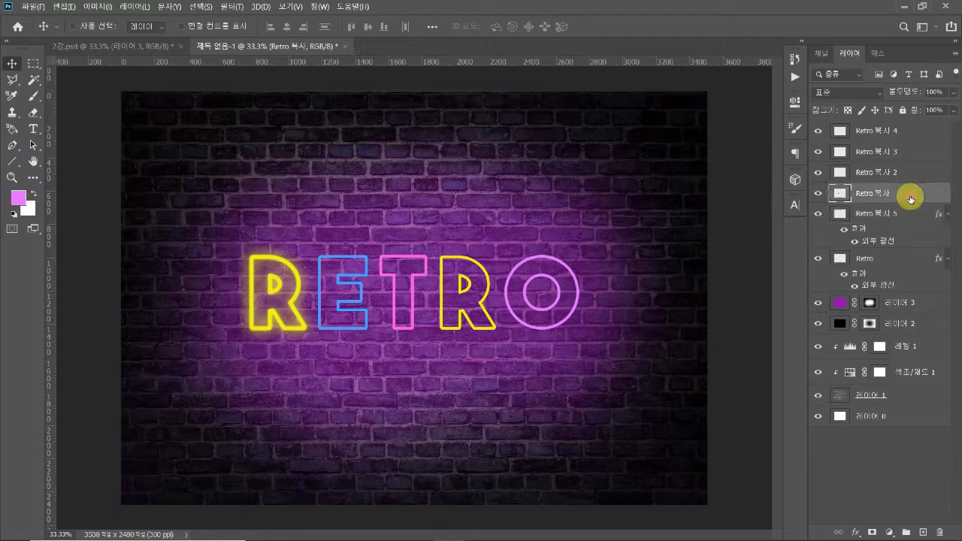
{"action": "left_click", "coordinate": [864, 256]}
{"action": "left_click", "coordinate": [876, 217]}
{"action": "left_click", "coordinate": [864, 263]}
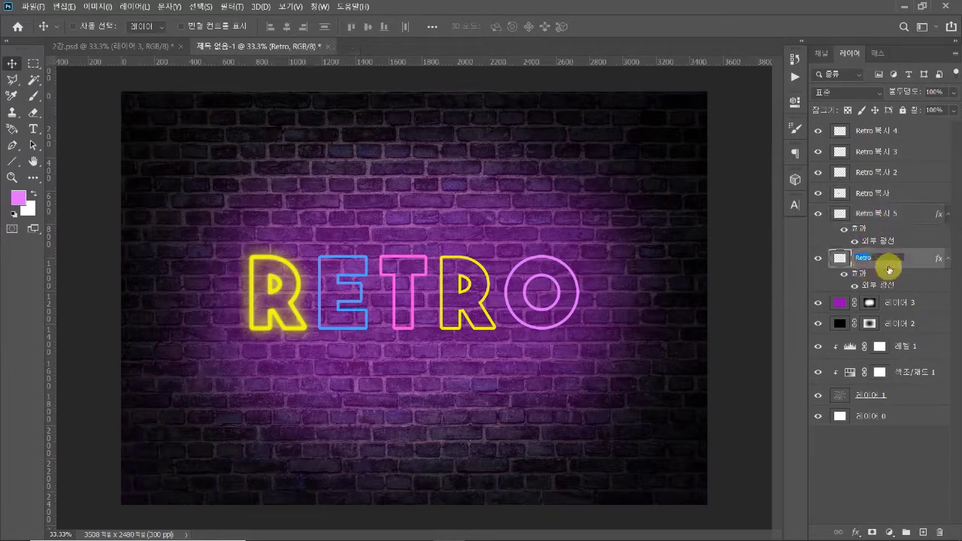
{"action": "double_click", "coordinate": [881, 216]}
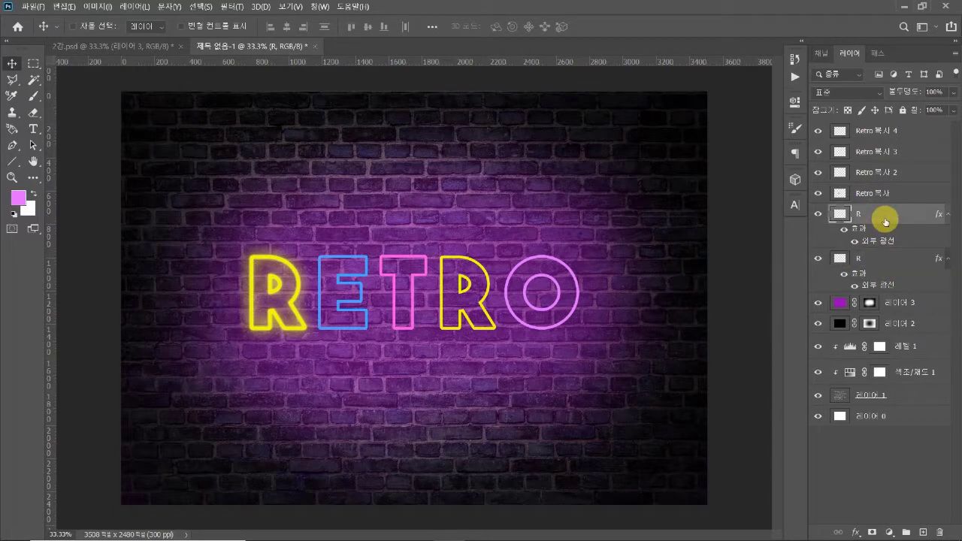
Step: Group the two R layers and name the group R
{"action": "left_click", "coordinate": [871, 259], "text": "shift"}
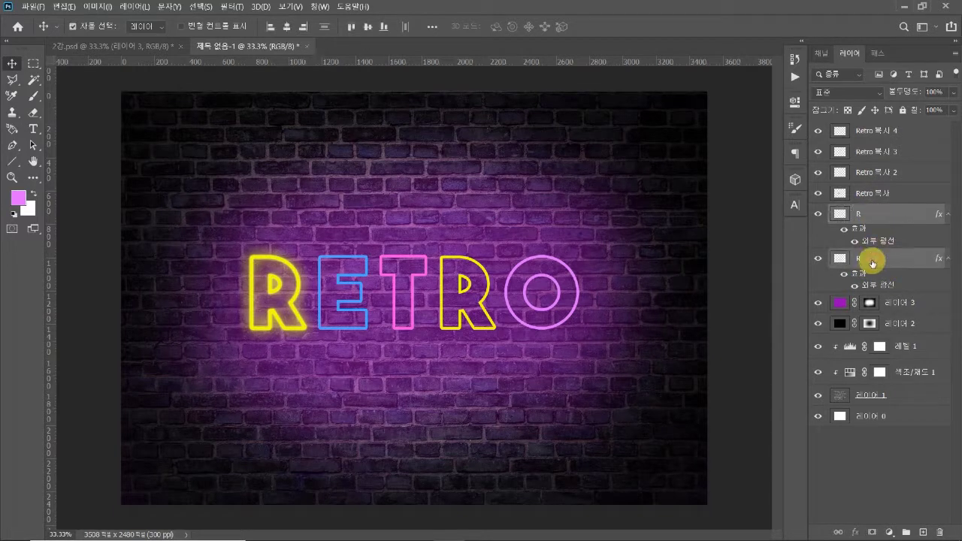
{"action": "key", "text": "ctrl+g"}
{"action": "double_click", "coordinate": [862, 210]}
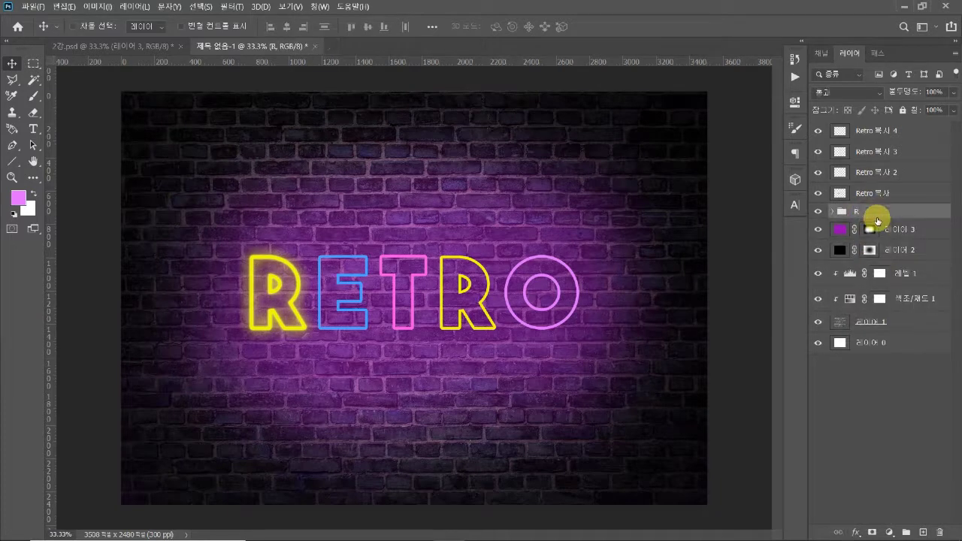
Step: Identify the letter on the Retro 복사 layer by toggling its visibility and rename the layer E
{"action": "left_click", "coordinate": [877, 193]}
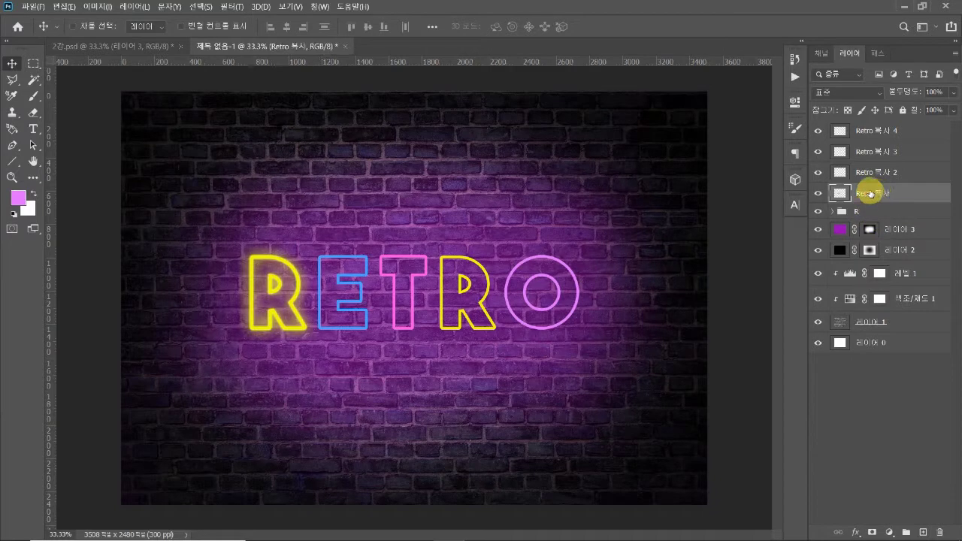
{"action": "left_click", "coordinate": [818, 193]}
{"action": "left_click", "coordinate": [817, 193]}
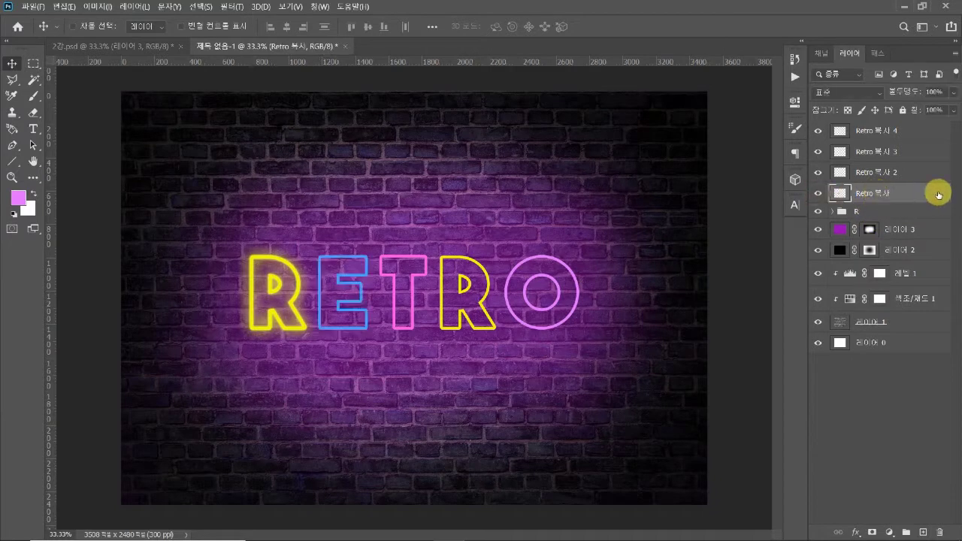
{"action": "double_click", "coordinate": [882, 193]}
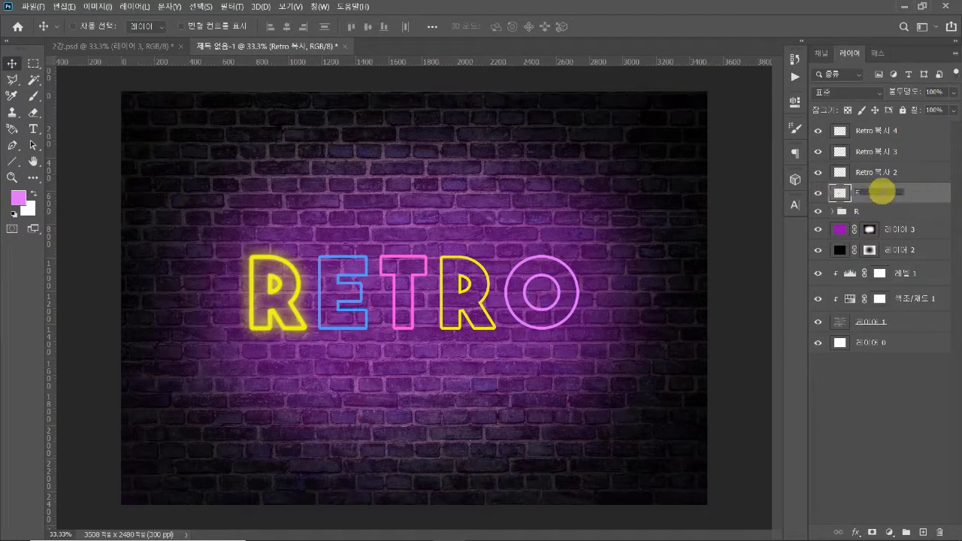
{"action": "type", "text": "E"}
{"action": "key", "text": "Return"}
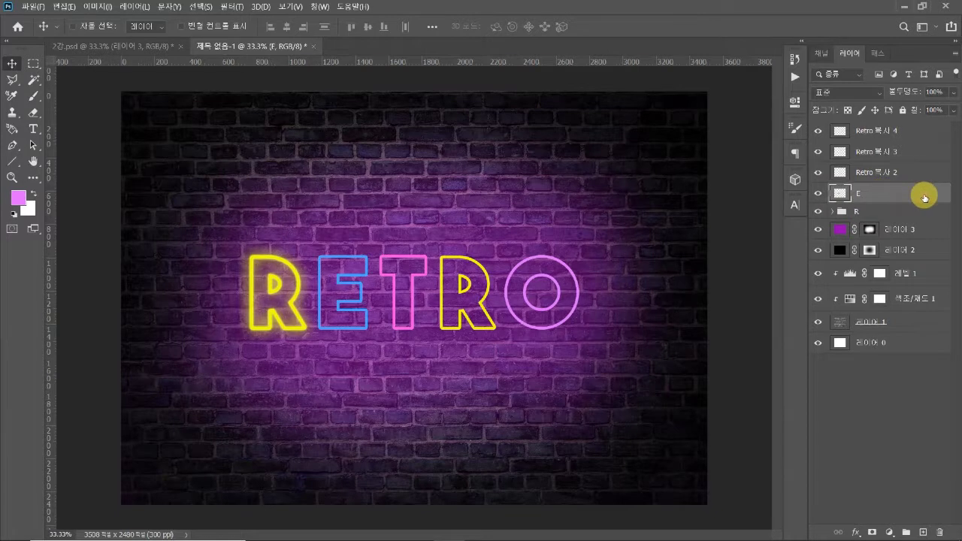
Step: Add an outer glow to the E layer with a size of about 68 px
{"action": "double_click", "coordinate": [925, 198]}
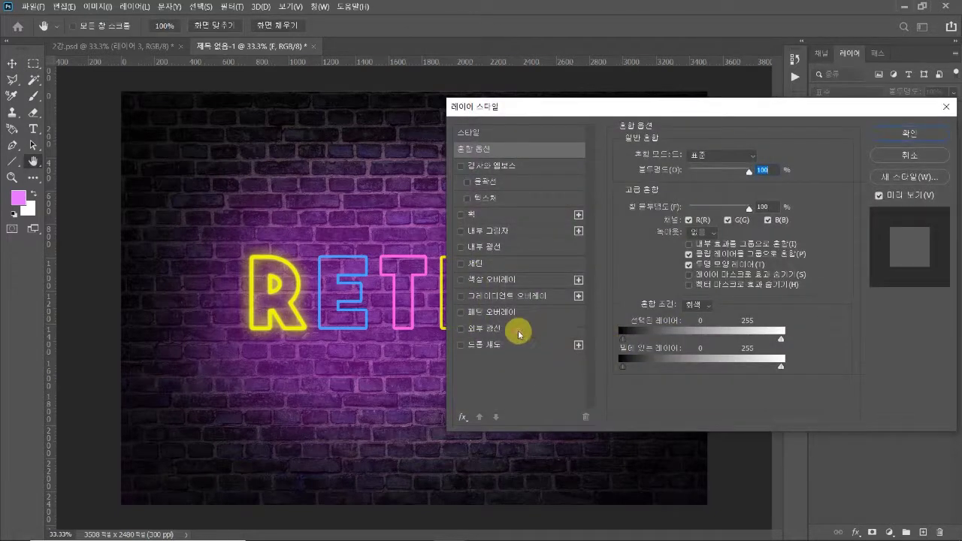
{"action": "left_click", "coordinate": [519, 334]}
{"action": "left_click_drag", "start_coordinate": [740, 112], "coordinate": [809, 107]}
{"action": "left_click_drag", "start_coordinate": [756, 272], "coordinate": [762, 273]}
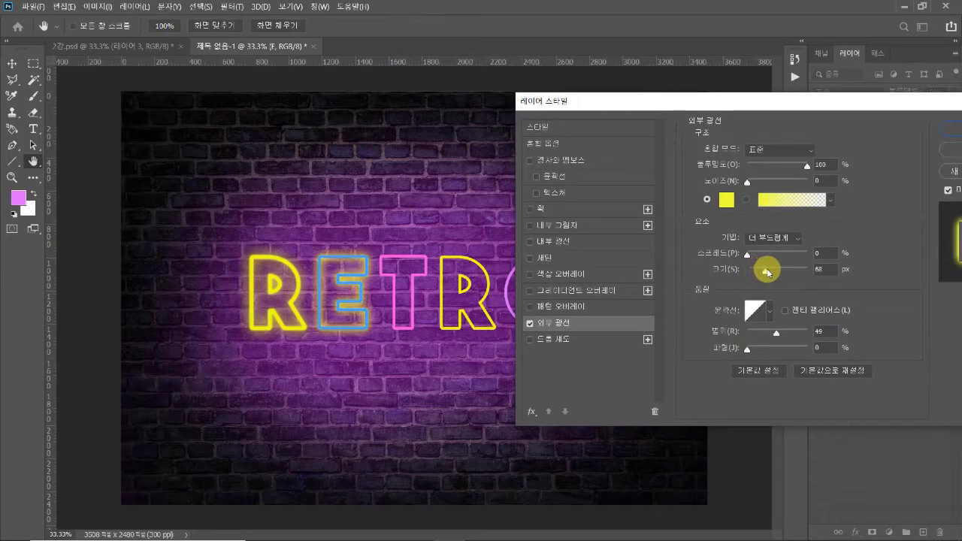
Step: Set the E's glow colour by sampling the letter's blue and deepening it to about 1182f8, and apply the layer style
{"action": "left_click", "coordinate": [726, 199]}
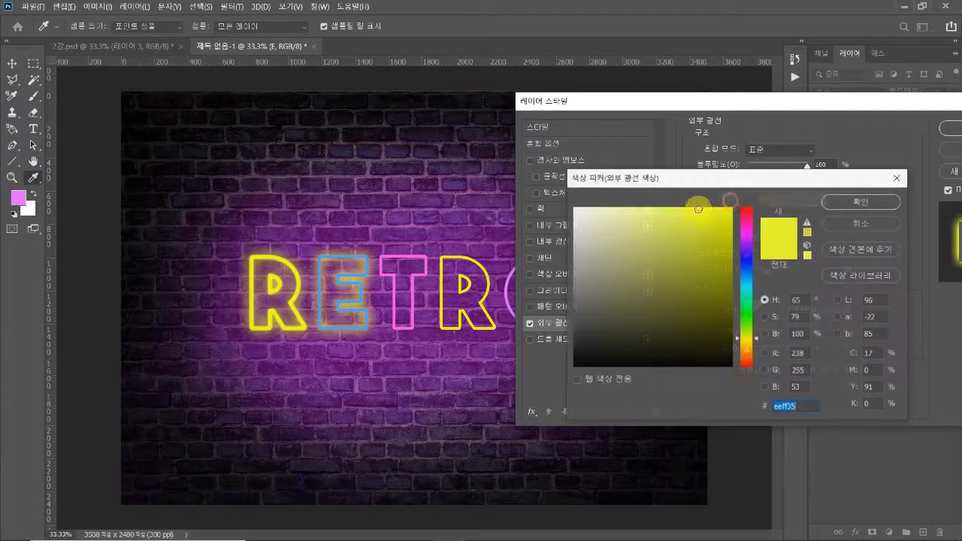
{"action": "left_click", "coordinate": [365, 256]}
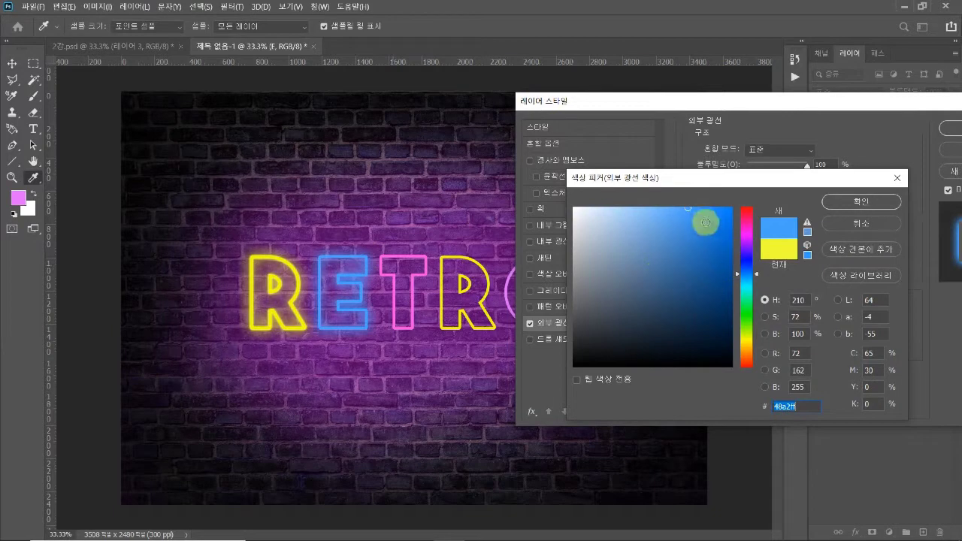
{"action": "left_click_drag", "start_coordinate": [711, 213], "coordinate": [722, 212]}
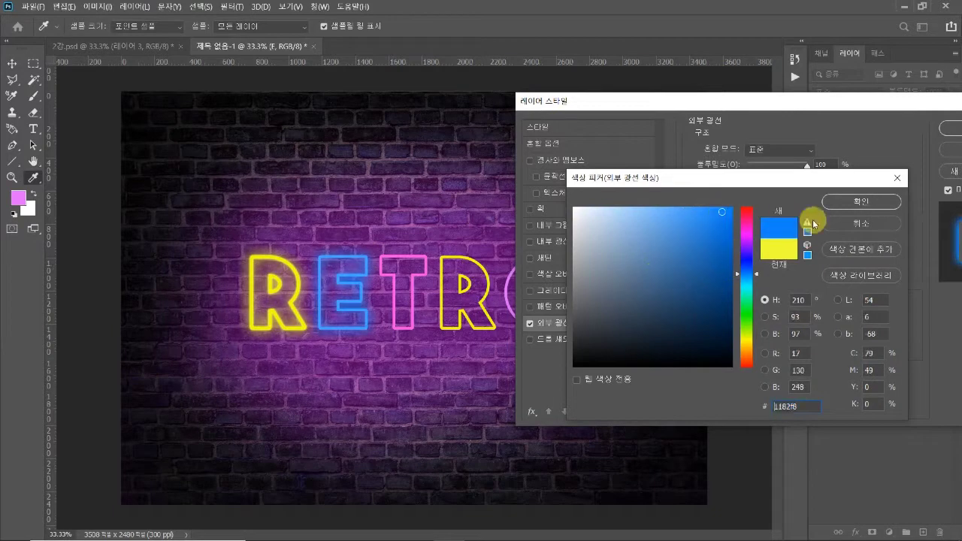
{"action": "left_click", "coordinate": [843, 201]}
{"action": "left_click_drag", "start_coordinate": [826, 103], "coordinate": [786, 105]}
{"action": "left_click", "coordinate": [929, 133]}
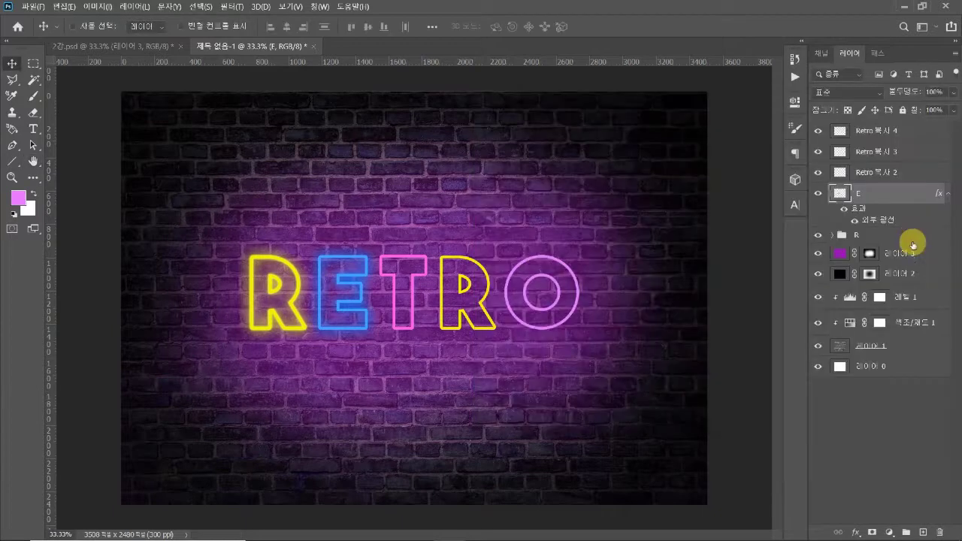
Step: Duplicate the E layer with its glow and set the copy's outer glow size to 21 px
{"action": "key", "text": "ctrl+j"}
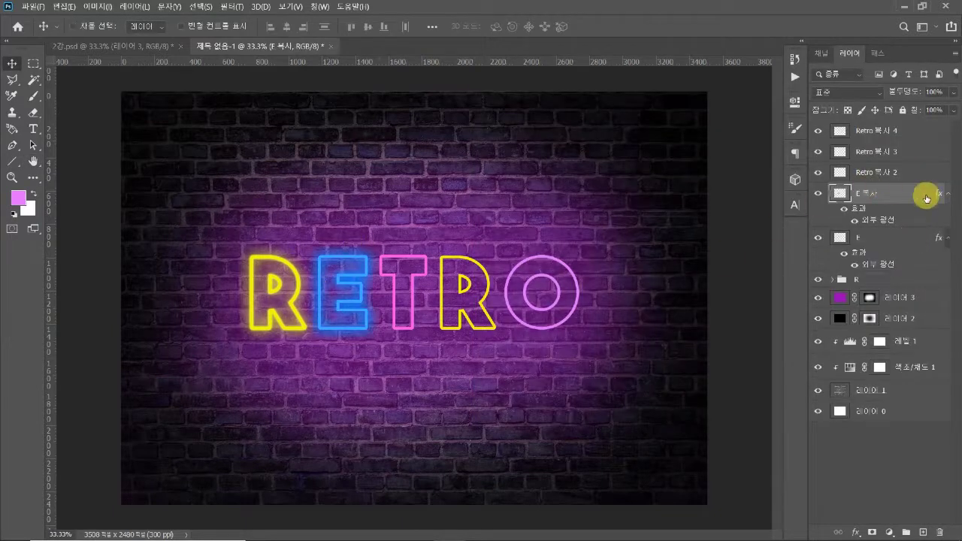
{"action": "double_click", "coordinate": [812, 215]}
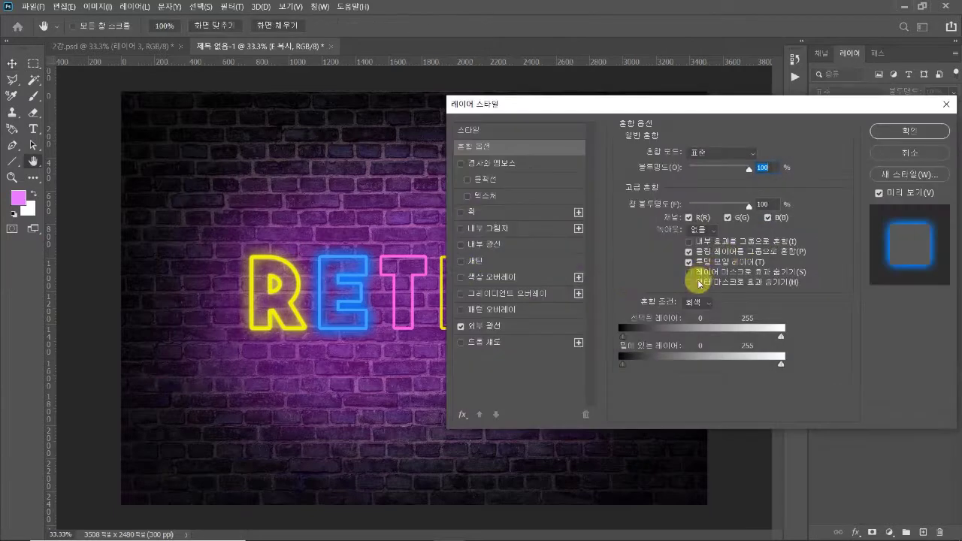
{"action": "left_click", "coordinate": [485, 328]}
{"action": "left_click_drag", "start_coordinate": [762, 108], "coordinate": [795, 103]}
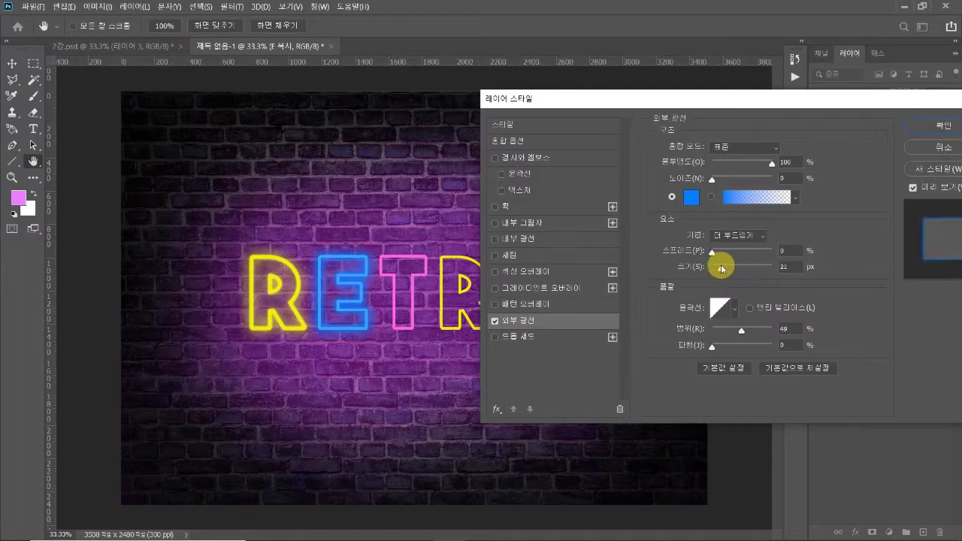
{"action": "left_click_drag", "start_coordinate": [806, 99], "coordinate": [774, 105]}
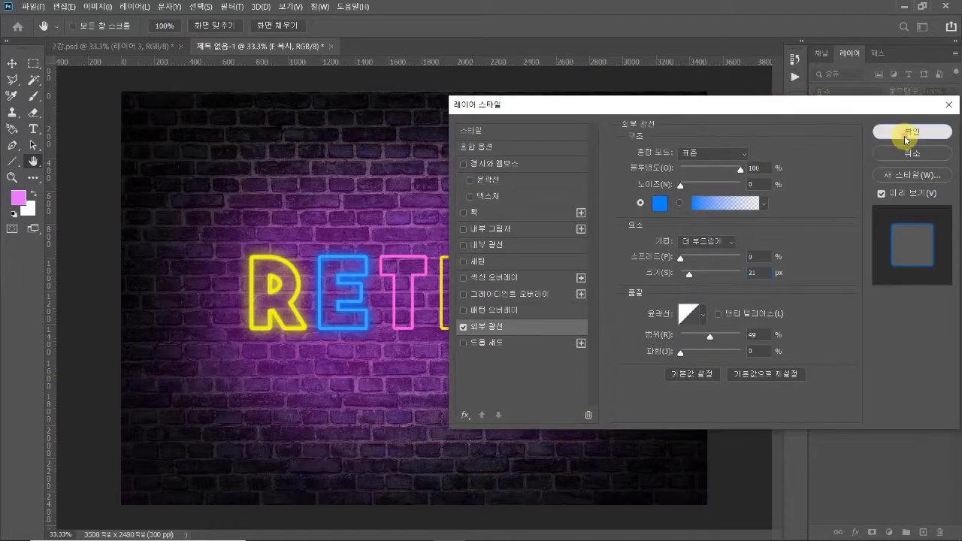
{"action": "left_click", "coordinate": [906, 137]}
{"action": "key", "text": "v"}
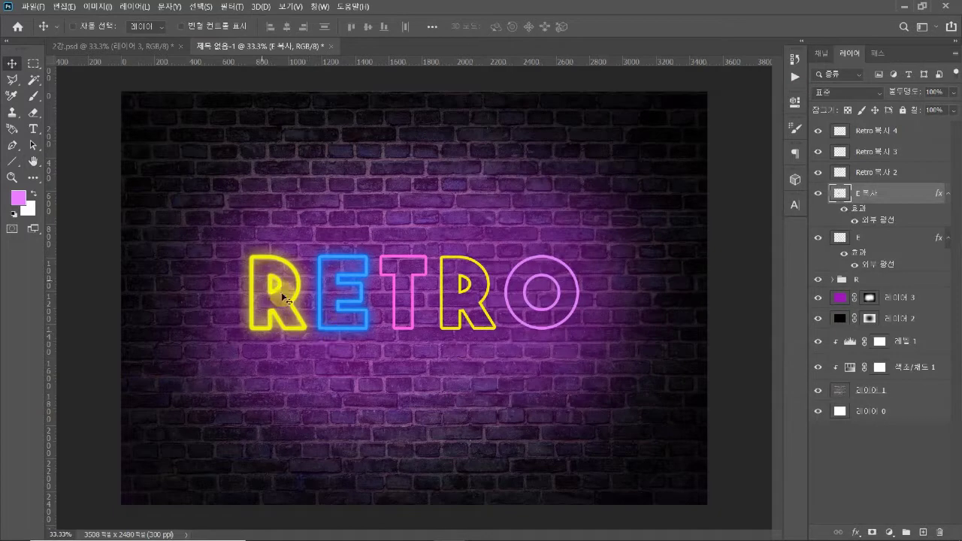
{"action": "left_click", "coordinate": [877, 235]}
{"action": "key", "text": "Caps_Lock"}
{"action": "key", "text": "ctrl+g"}
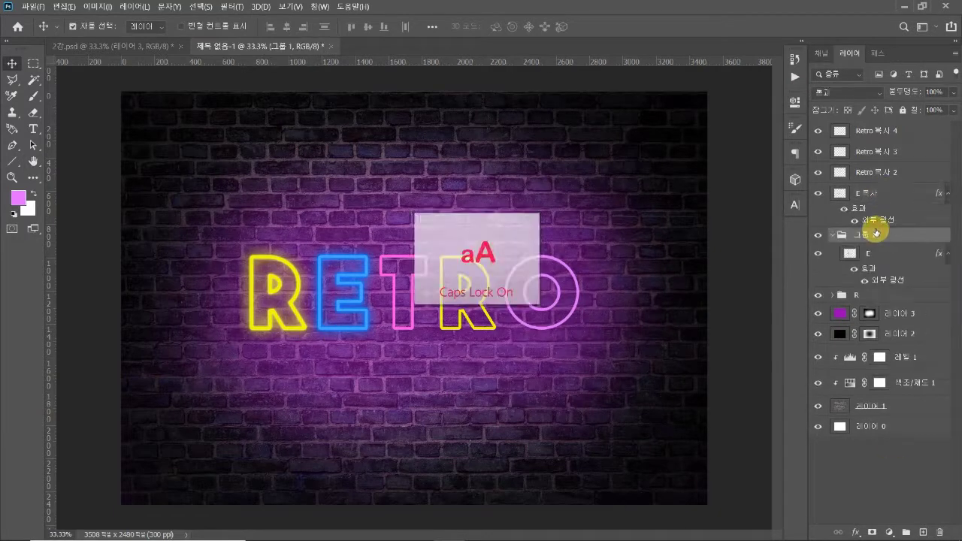
{"action": "key", "text": "ctrl+shift+g"}
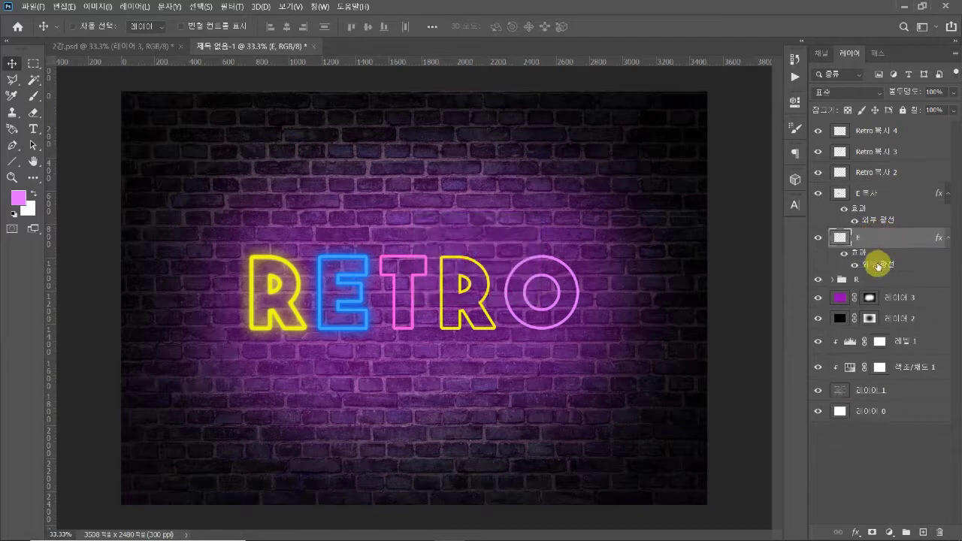
Step: Group the E layer with its copy and name the group E
{"action": "left_click", "coordinate": [877, 197], "text": "shift"}
{"action": "key", "text": "ctrl+g"}
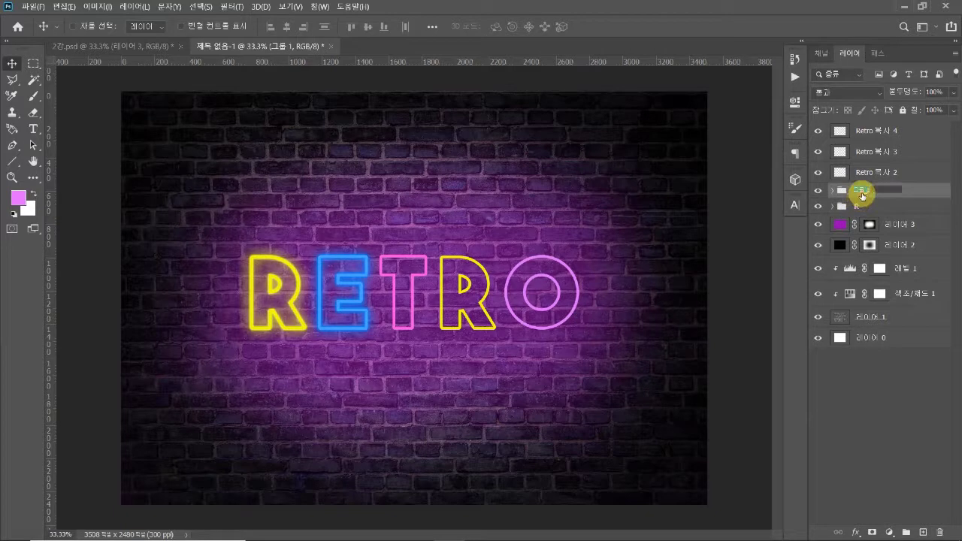
{"action": "double_click", "coordinate": [862, 193]}
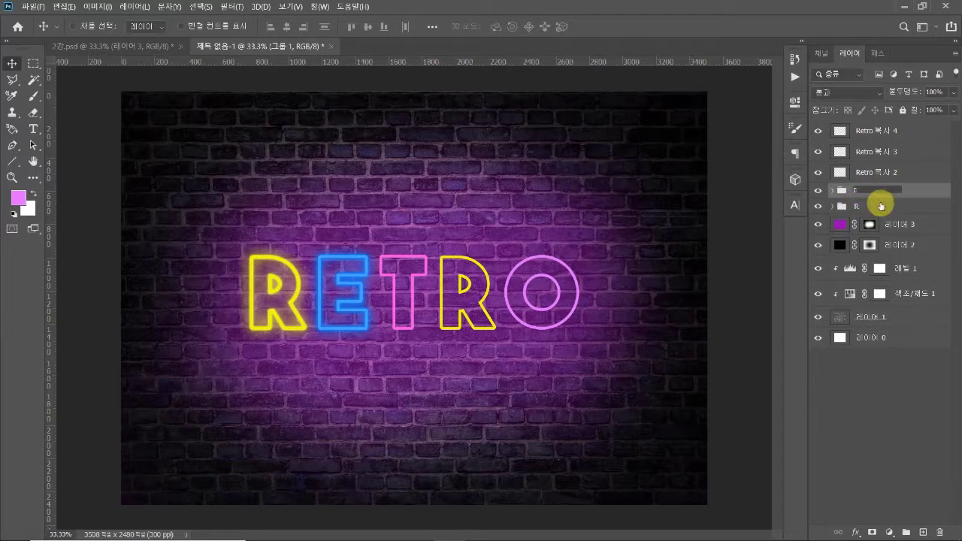
Step: Add an outer glow to the T layer with a size of about 84 px
{"action": "left_click", "coordinate": [876, 172]}
{"action": "left_click", "coordinate": [817, 172]}
{"action": "left_click", "coordinate": [818, 172]}
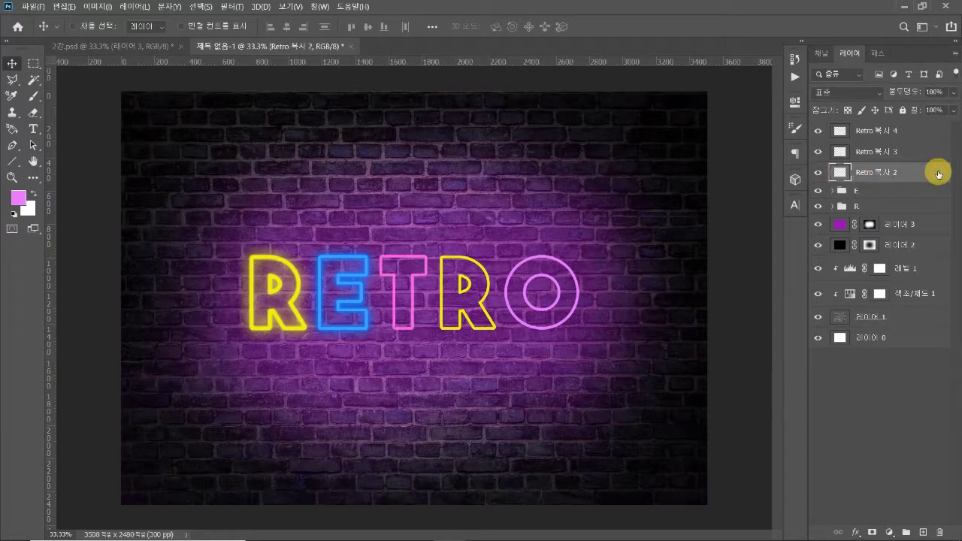
{"action": "double_click", "coordinate": [832, 249]}
{"action": "left_click", "coordinate": [484, 326]}
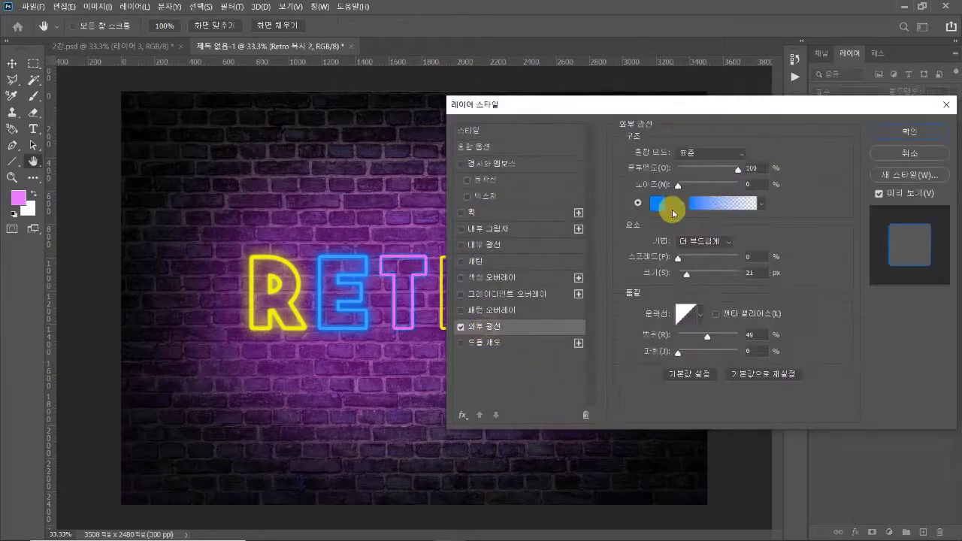
{"action": "left_click_drag", "start_coordinate": [692, 103], "coordinate": [744, 110]}
{"action": "left_click_drag", "start_coordinate": [736, 279], "coordinate": [751, 283]}
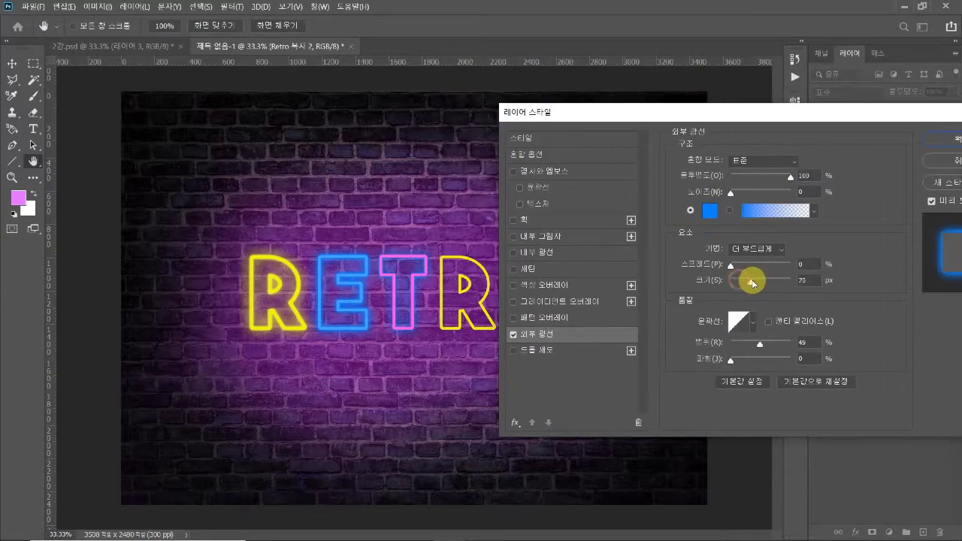
Step: Set the T's glow colour to pink ff49e3, starting from the letter's sampled colour, and apply the layer style
{"action": "left_click", "coordinate": [709, 210]}
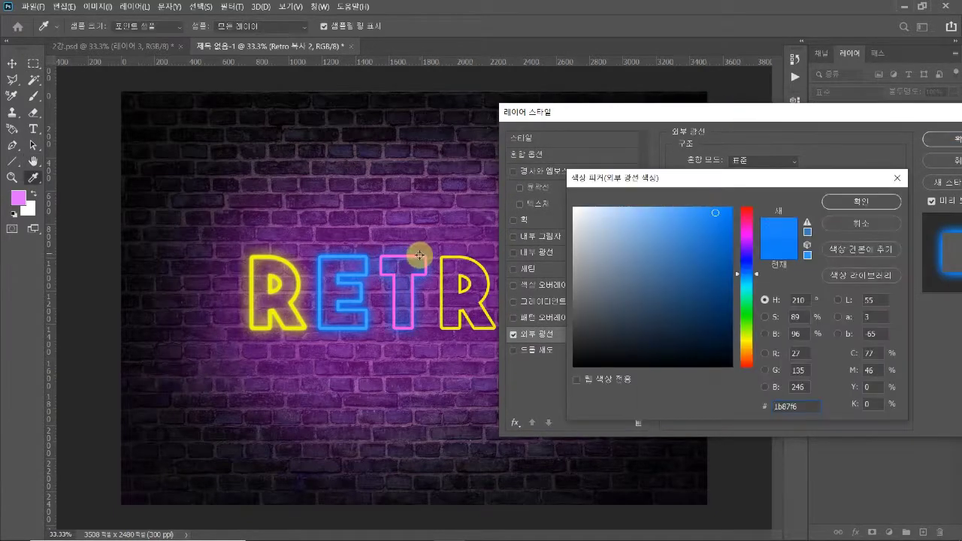
{"action": "key", "text": "Caps_Lock"}
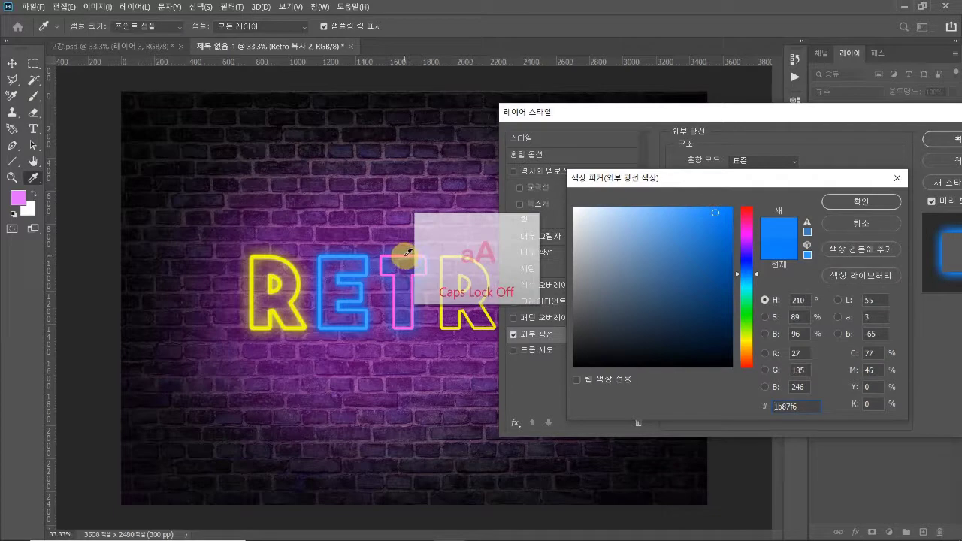
{"action": "left_click", "coordinate": [406, 253]}
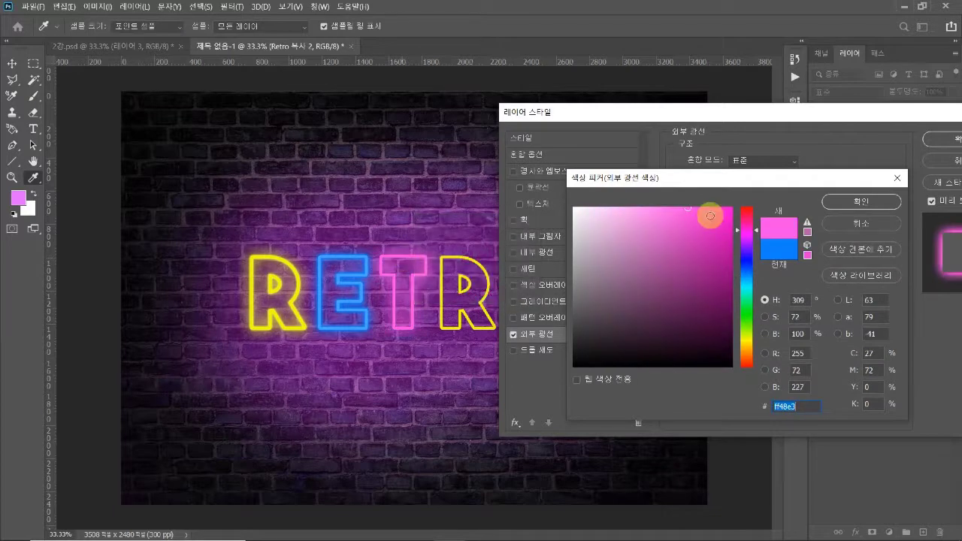
{"action": "mouse_move", "coordinate": [690, 211]}
{"action": "left_mouse_down"}
{"action": "mouse_move", "coordinate": [708, 208]}
{"action": "mouse_move", "coordinate": [700, 207]}
{"action": "left_mouse_up"}
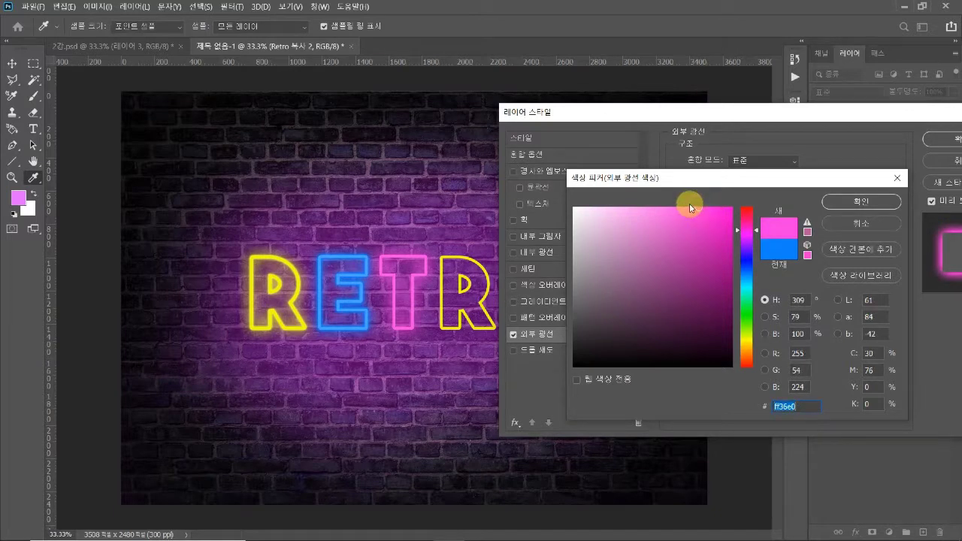
{"action": "left_click", "coordinate": [688, 203]}
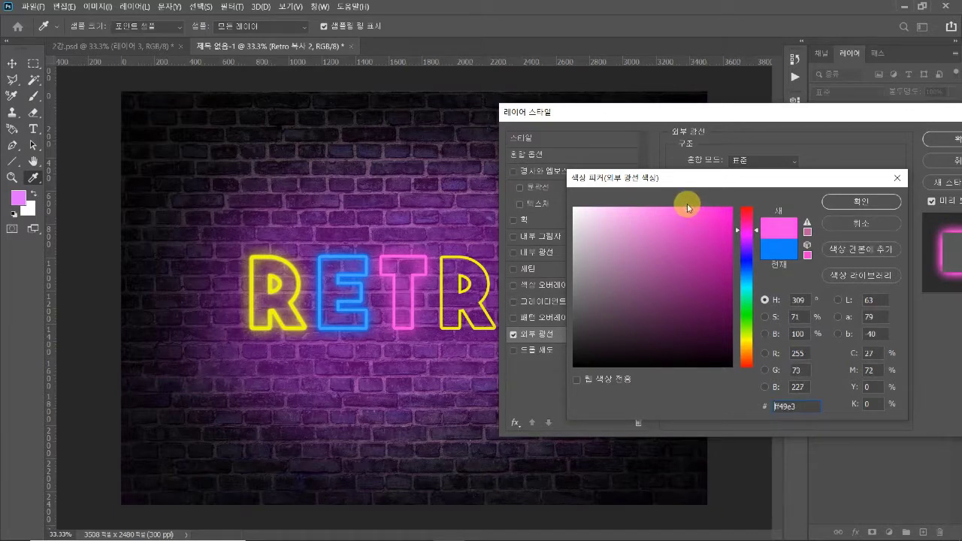
{"action": "left_click", "coordinate": [838, 201]}
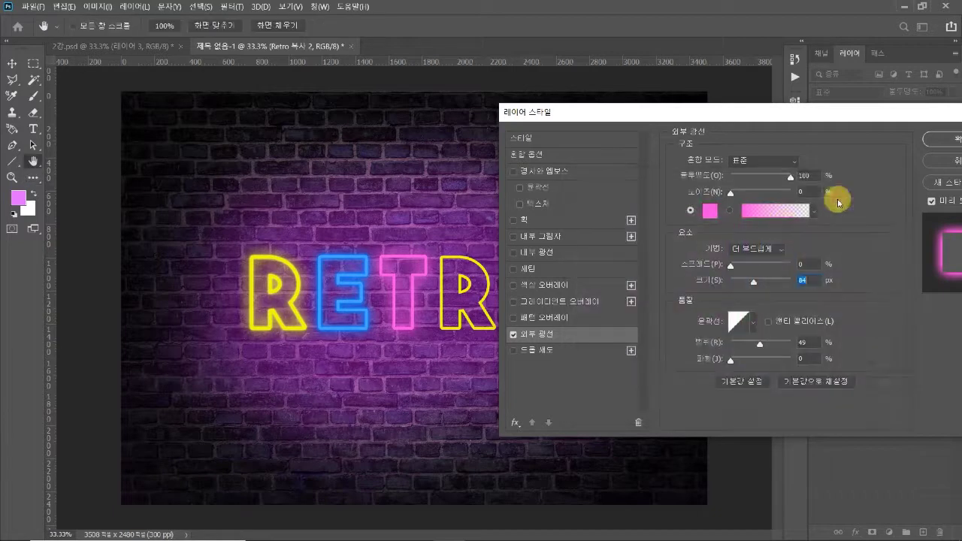
{"action": "left_click", "coordinate": [943, 140]}
Step: Duplicate the T layer with its glow and set the copy's outer glow size to 21 px
{"action": "key", "text": "ctrl+j"}
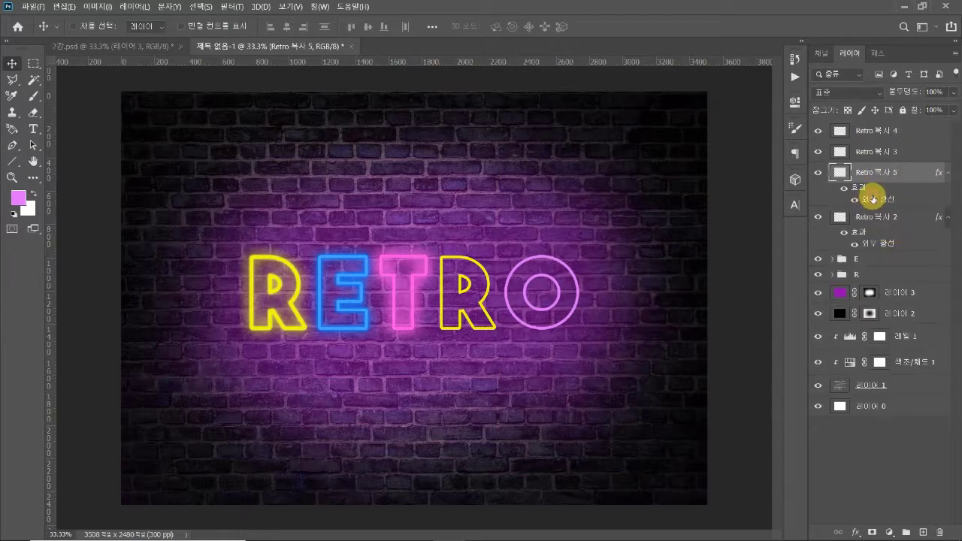
{"action": "double_click", "coordinate": [873, 198]}
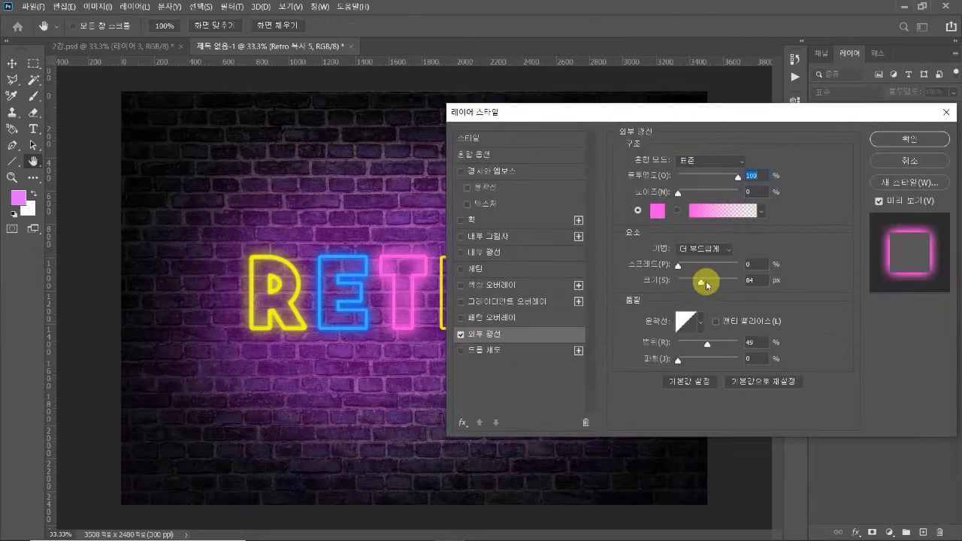
{"action": "mouse_move", "coordinate": [701, 283]}
{"action": "left_mouse_down"}
{"action": "mouse_move", "coordinate": [685, 282]}
{"action": "mouse_move", "coordinate": [687, 273]}
{"action": "left_mouse_up"}
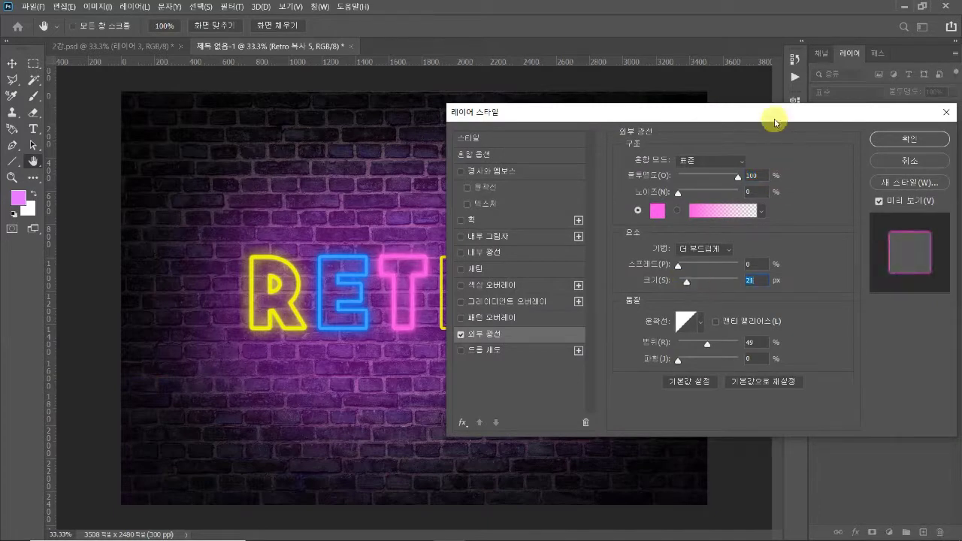
{"action": "left_click_drag", "start_coordinate": [774, 118], "coordinate": [767, 156]}
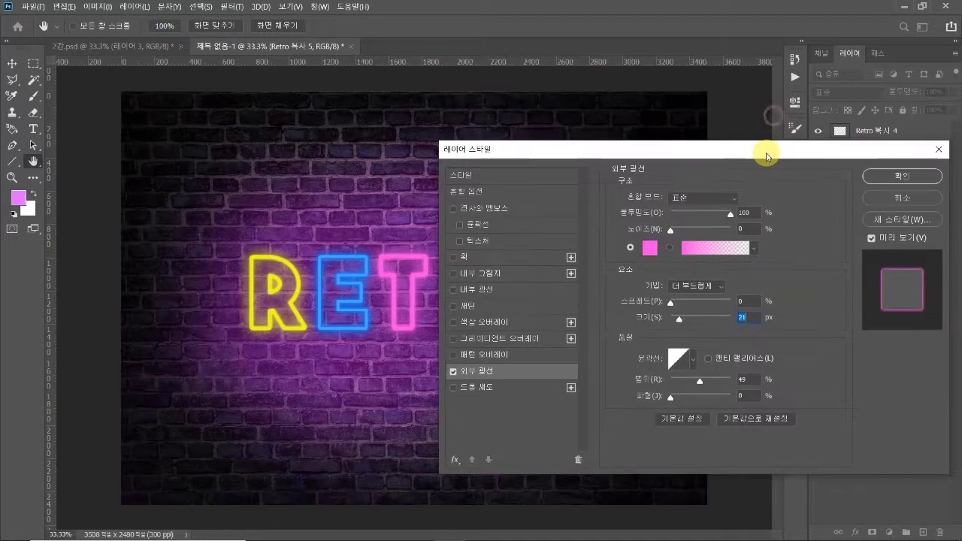
{"action": "left_click", "coordinate": [906, 178]}
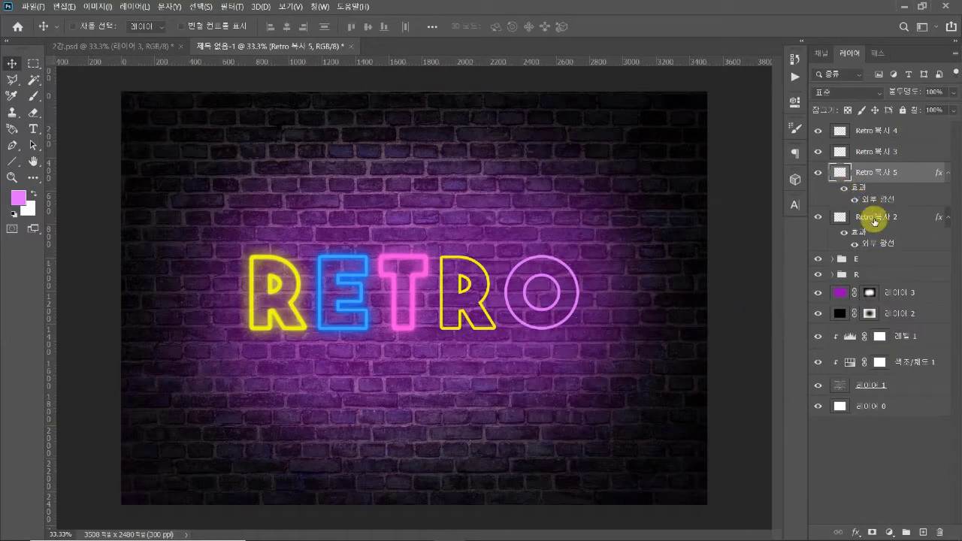
Step: Group the T layer with its copy and name the group T
{"action": "left_click", "coordinate": [874, 218], "text": "shift"}
{"action": "key", "text": "ctrl+g"}
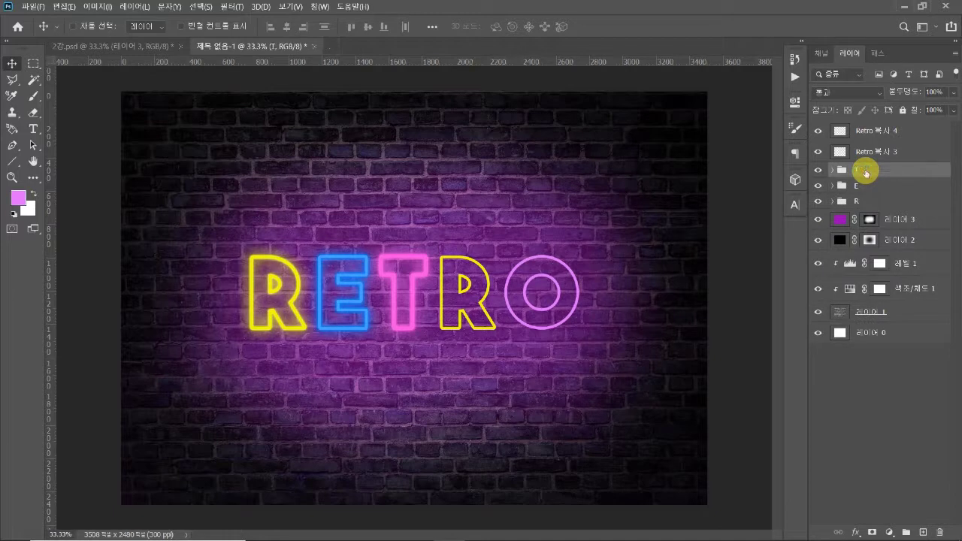
Step: Copy the outer glow from the lower layer in the first R's group onto the second R's layer
{"action": "left_click", "coordinate": [894, 151]}
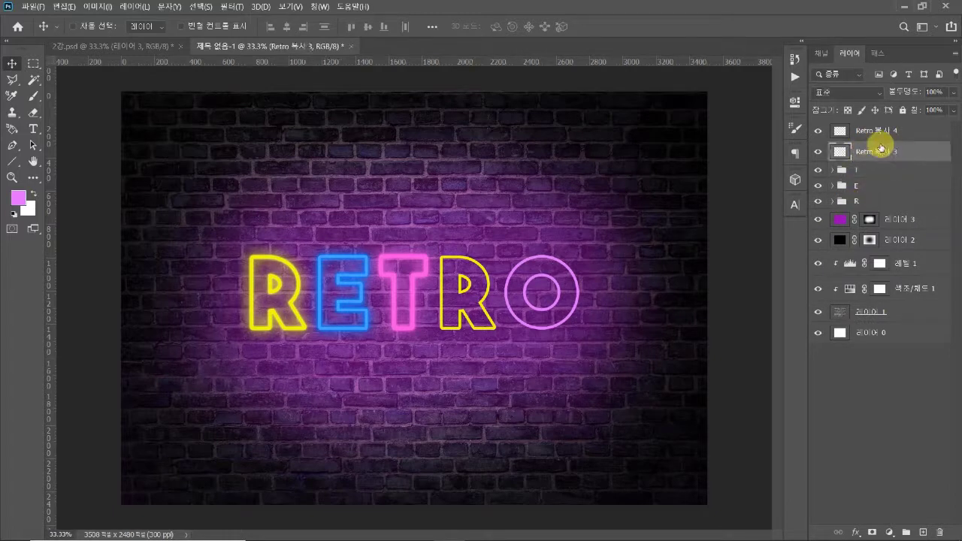
{"action": "left_click", "coordinate": [862, 202]}
{"action": "left_click", "coordinate": [832, 201]}
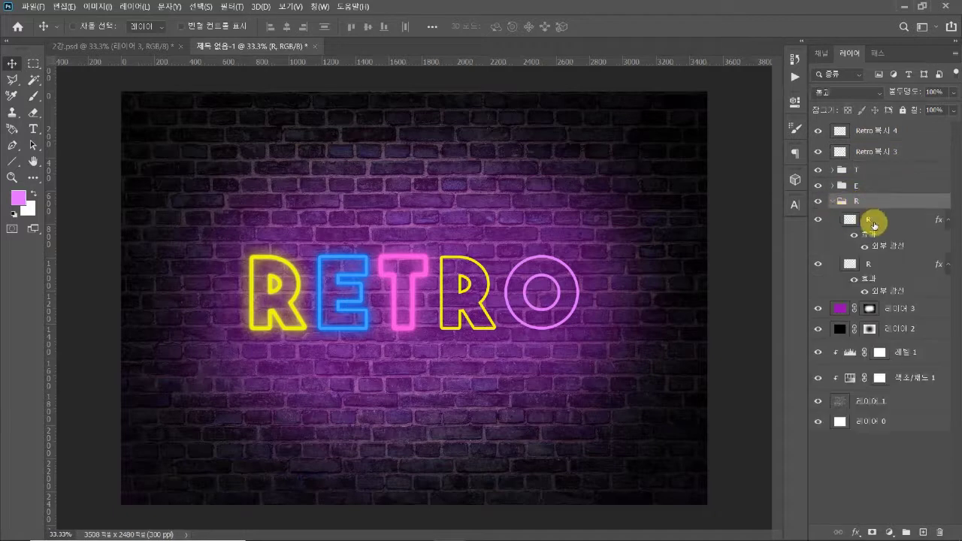
{"action": "left_click", "coordinate": [871, 221]}
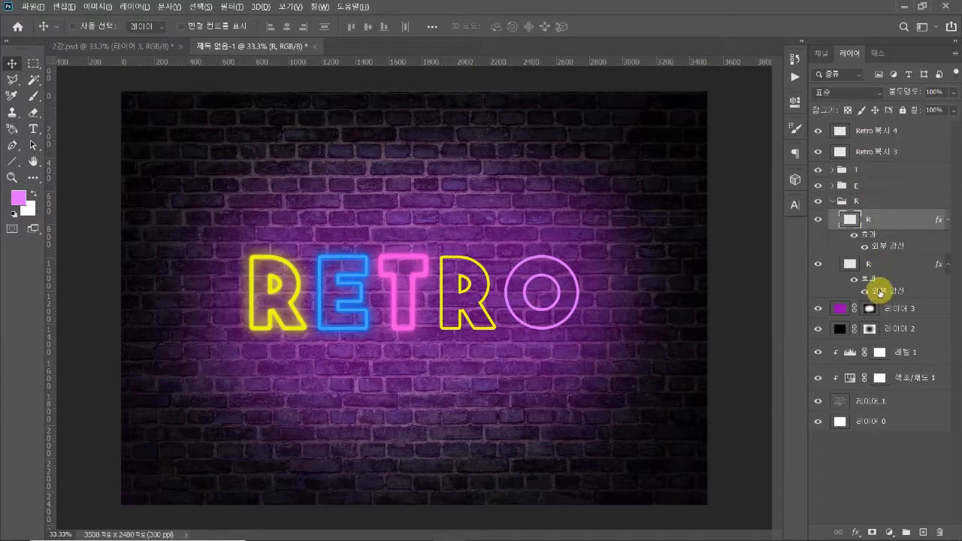
{"action": "left_click_drag", "start_coordinate": [881, 293], "coordinate": [870, 154]}
{"action": "left_click", "coordinate": [873, 158]}
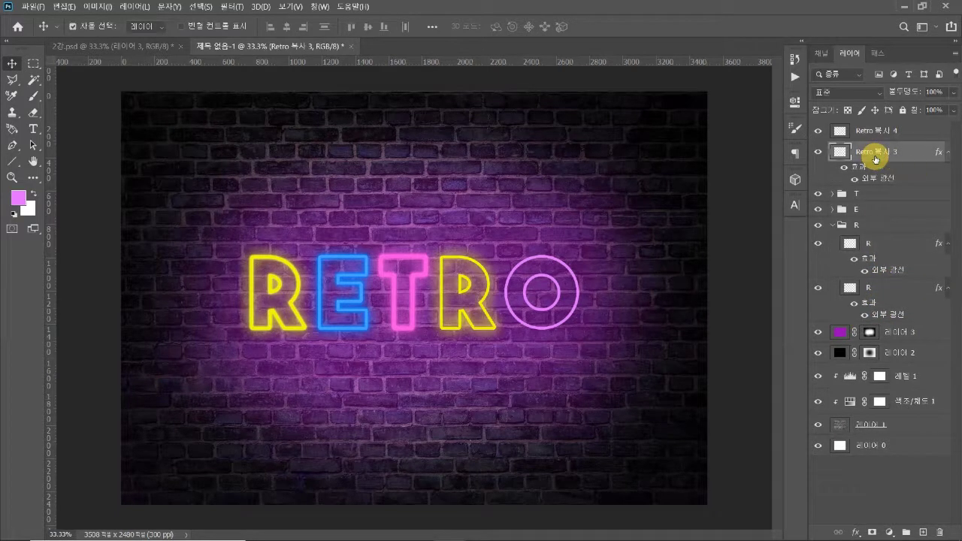
Step: Duplicate the second R's layer and copy the outer glow of the first R group's upper layer onto the duplicate
{"action": "key", "text": "ctrl+j"}
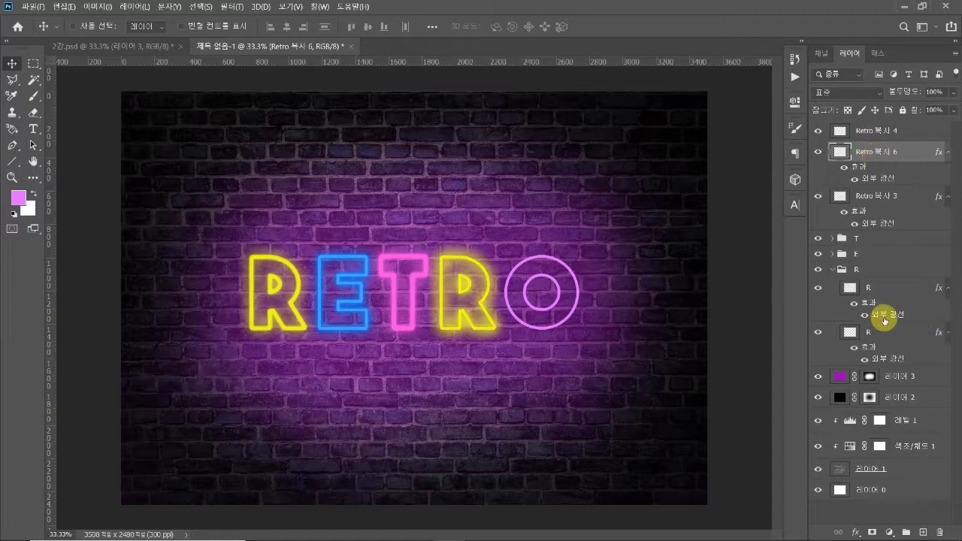
{"action": "left_click", "coordinate": [854, 178]}
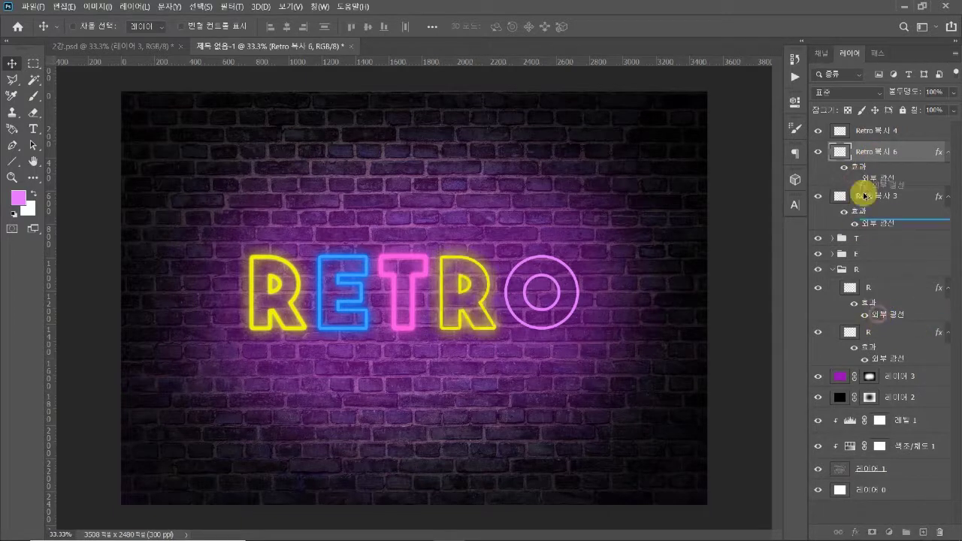
{"action": "left_click", "coordinate": [858, 178]}
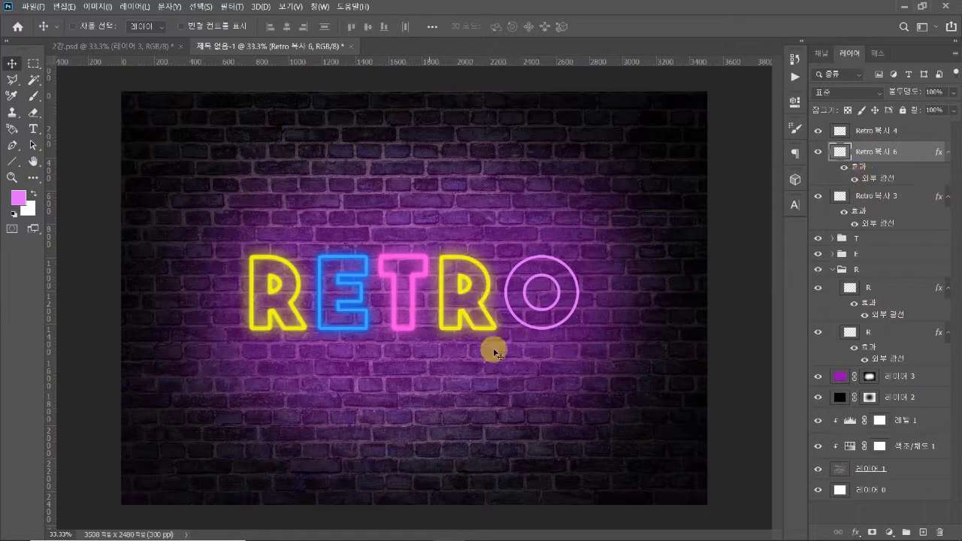
Step: Group the second R's layer with its copy and name the group R
{"action": "left_click", "coordinate": [880, 201], "text": "ctrl"}
{"action": "key", "text": "ctrl+g"}
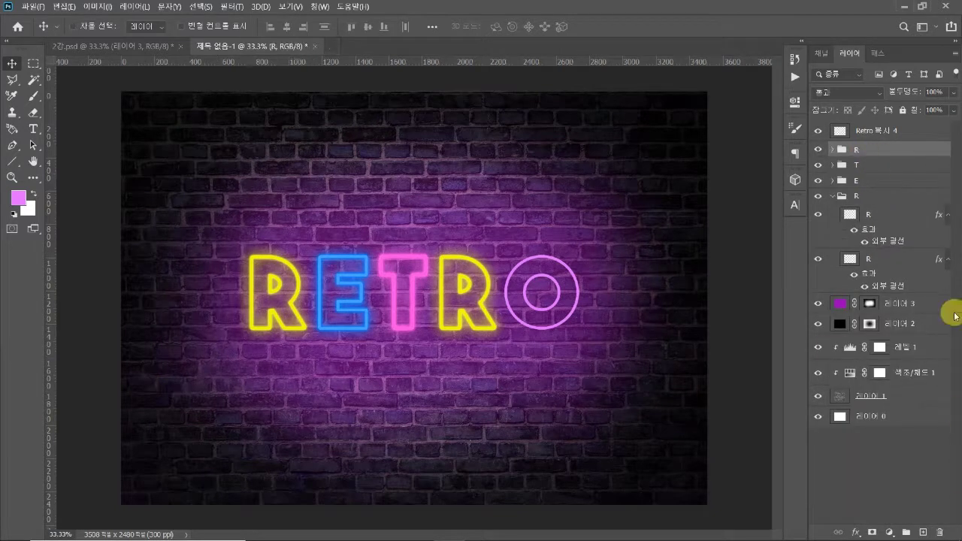
Step: Add an outer glow to the O layer, sampling the letter's purple and deepening it to about c90bf9
{"action": "left_click", "coordinate": [884, 134]}
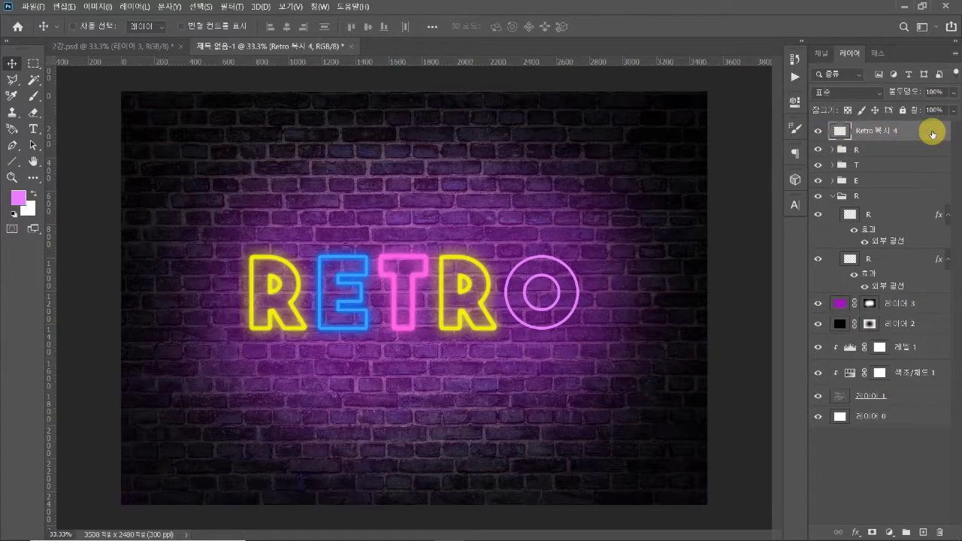
{"action": "double_click", "coordinate": [924, 133]}
{"action": "left_click_drag", "start_coordinate": [726, 142], "coordinate": [847, 66]}
{"action": "left_click", "coordinate": [537, 361]}
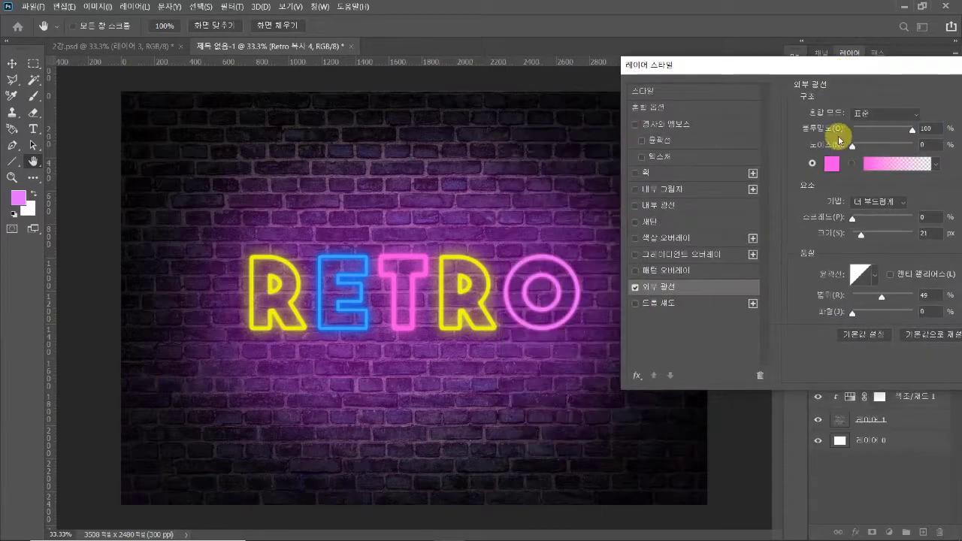
{"action": "left_click", "coordinate": [831, 163]}
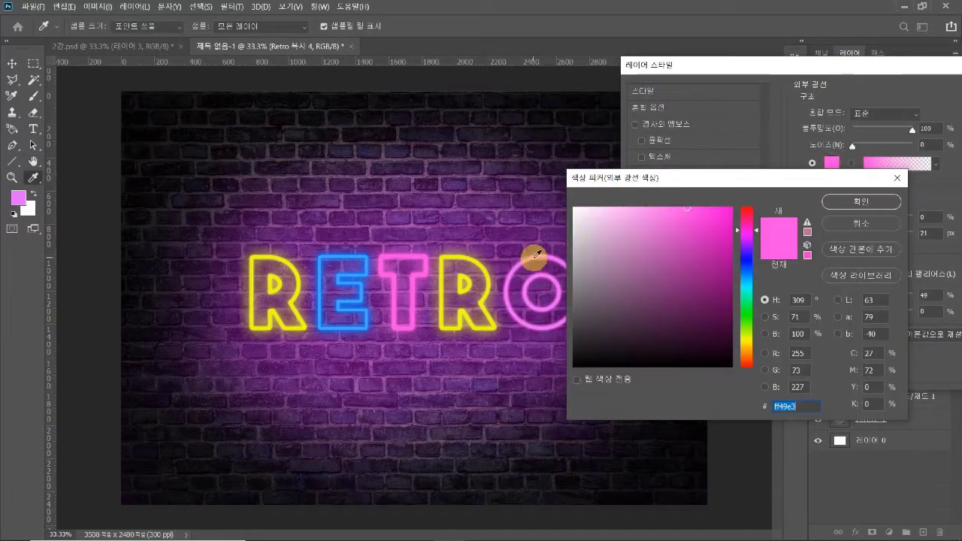
{"action": "left_click", "coordinate": [536, 255]}
{"action": "left_click_drag", "start_coordinate": [668, 221], "coordinate": [727, 215]}
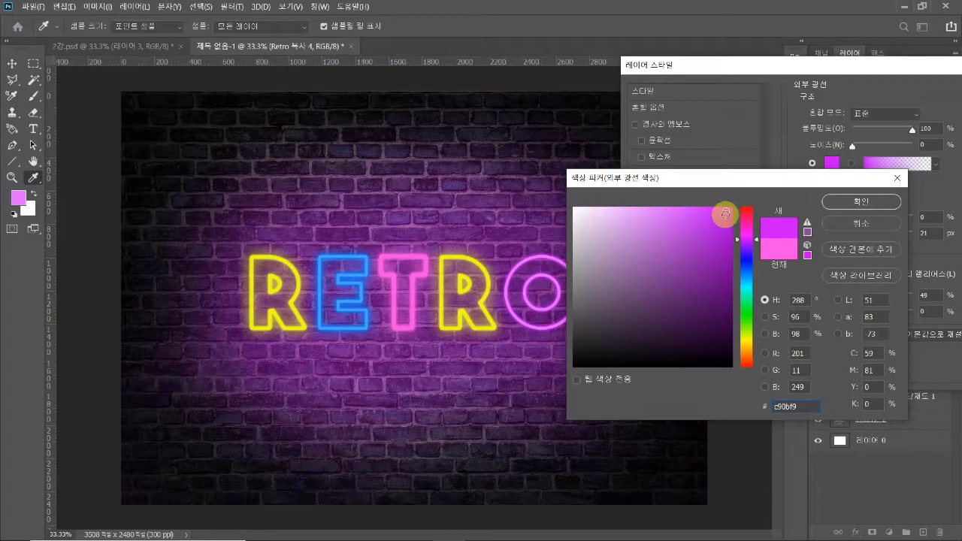
{"action": "left_click", "coordinate": [860, 211]}
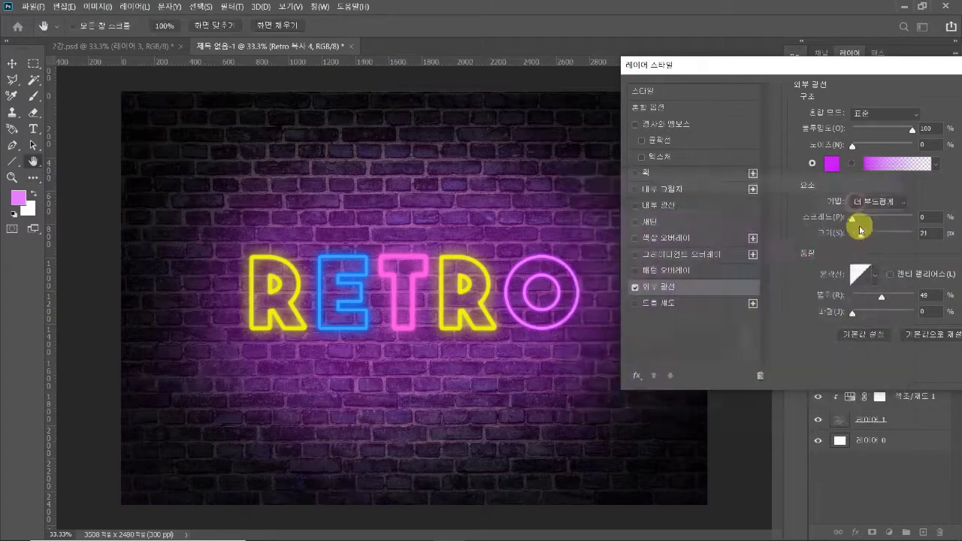
Step: Set the O's outer glow size to 57 px and apply the layer style
{"action": "left_click_drag", "start_coordinate": [861, 235], "coordinate": [875, 236]}
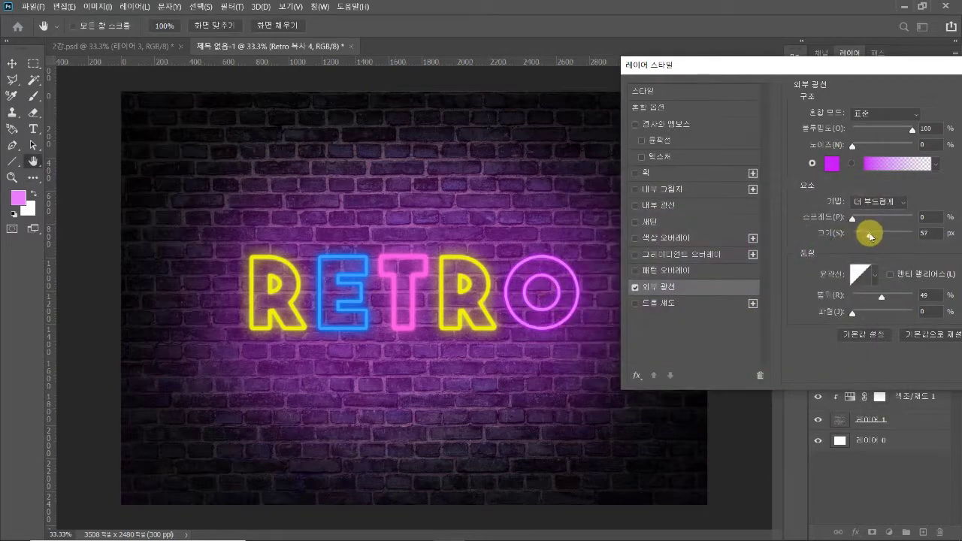
{"action": "left_click_drag", "start_coordinate": [822, 65], "coordinate": [648, 92]}
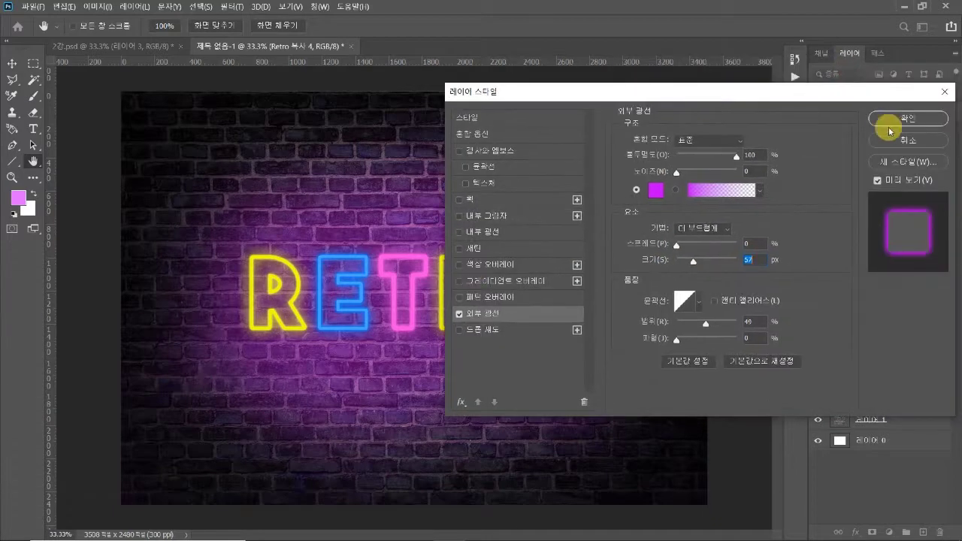
{"action": "left_click", "coordinate": [892, 123]}
Step: Duplicate the O layer with its glow and set the copy's outer glow size to about 16 px
{"action": "key", "text": "ctrl+j"}
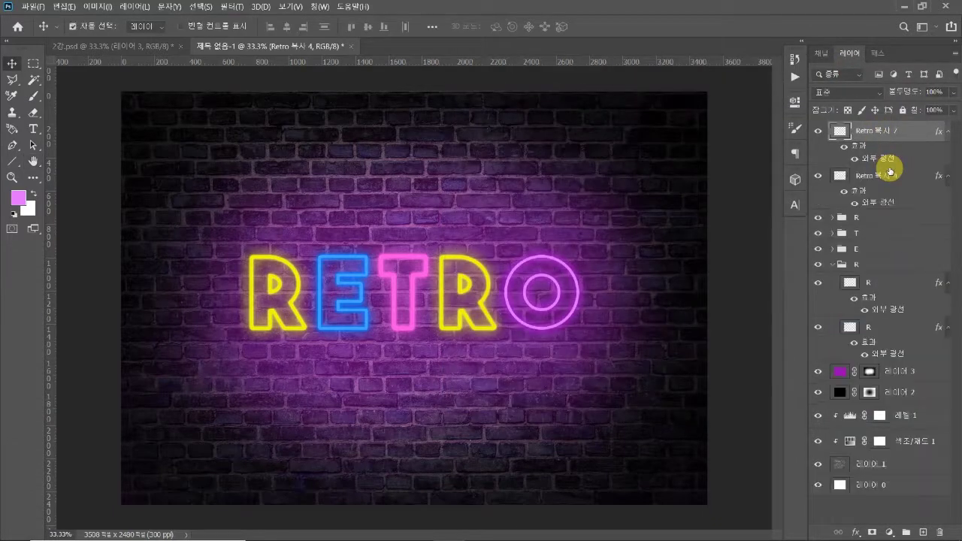
{"action": "double_click", "coordinate": [875, 164]}
{"action": "left_click_drag", "start_coordinate": [732, 97], "coordinate": [881, 114]}
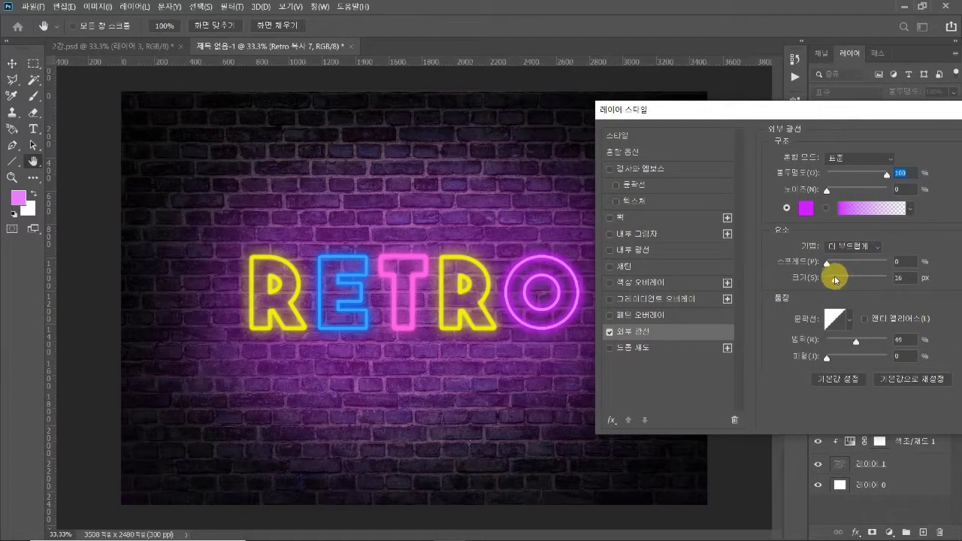
{"action": "left_click_drag", "start_coordinate": [818, 111], "coordinate": [653, 140]}
{"action": "left_click", "coordinate": [926, 165]}
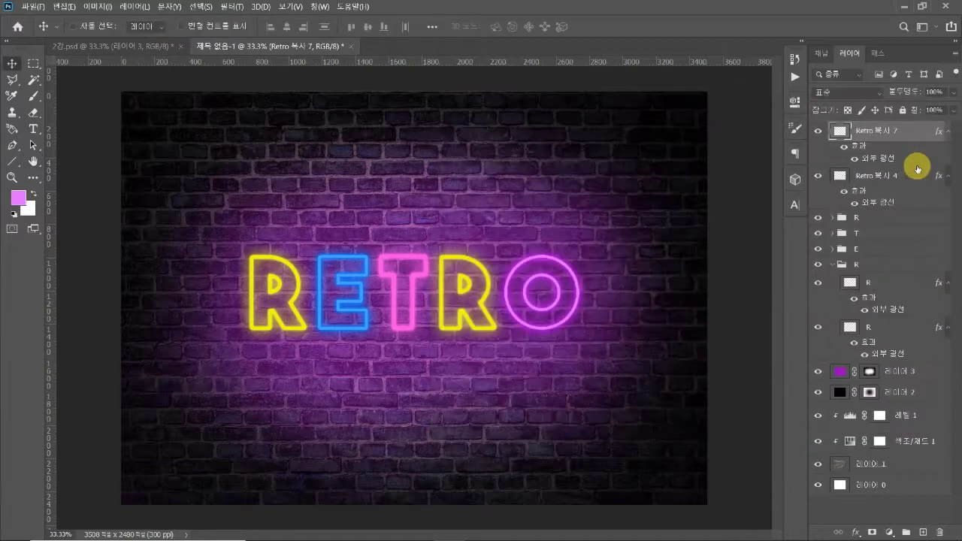
Step: Group the O layer with its copy and name the group O
{"action": "left_click", "coordinate": [889, 178], "text": "shift"}
{"action": "key", "text": "ctrl+g"}
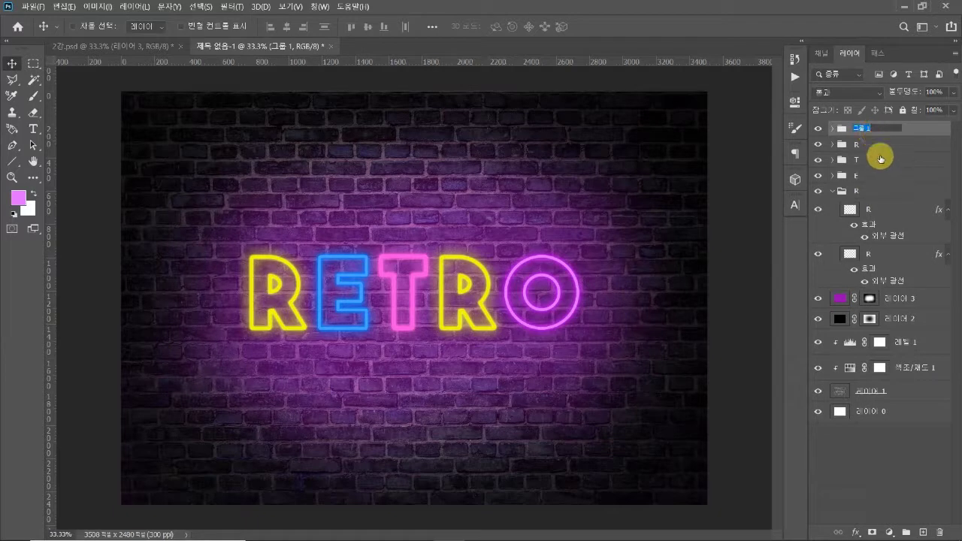
{"action": "type", "text": "O"}
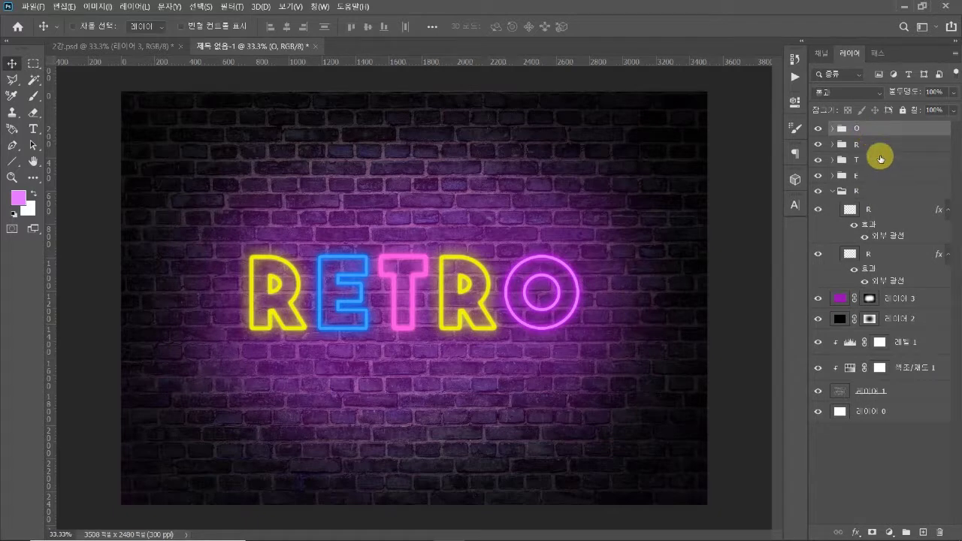
Step: Collapse the expanded R group in the layer list and clear the layer selection
{"action": "left_click", "coordinate": [840, 192]}
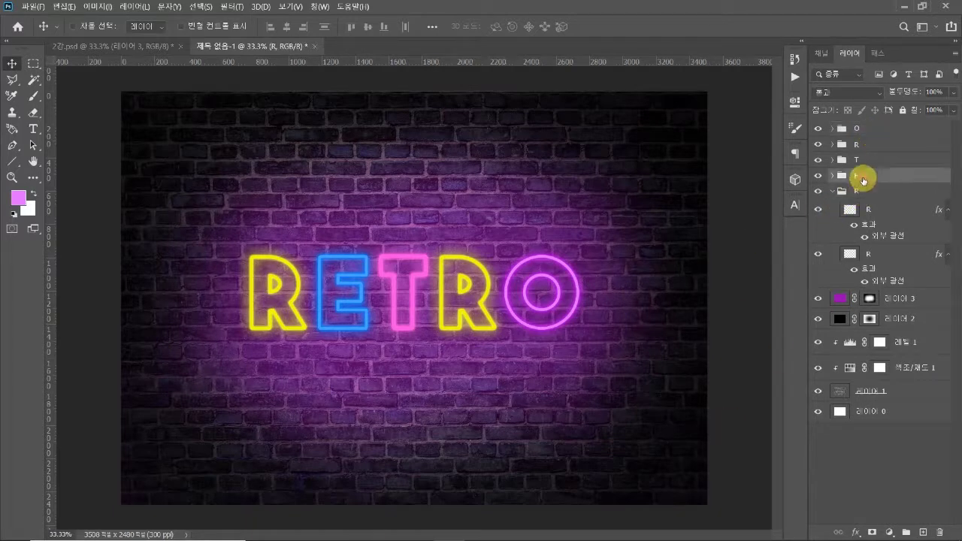
{"action": "left_click", "coordinate": [864, 128]}
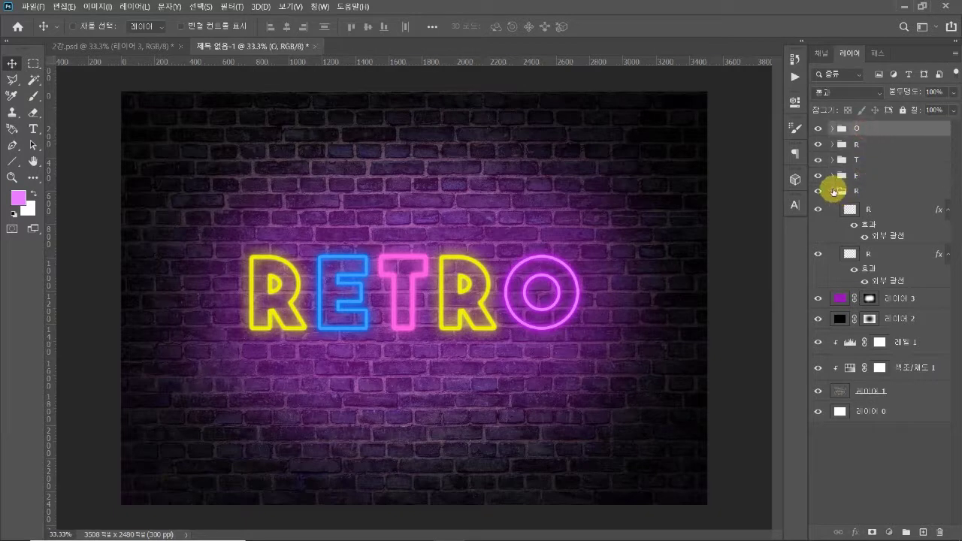
{"action": "left_click", "coordinate": [832, 191]}
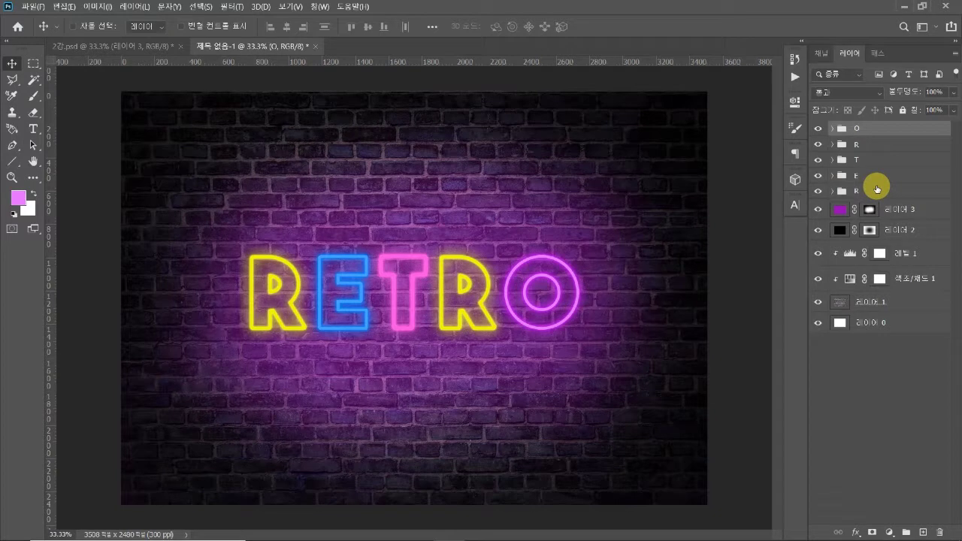
{"action": "left_click", "coordinate": [514, 325]}
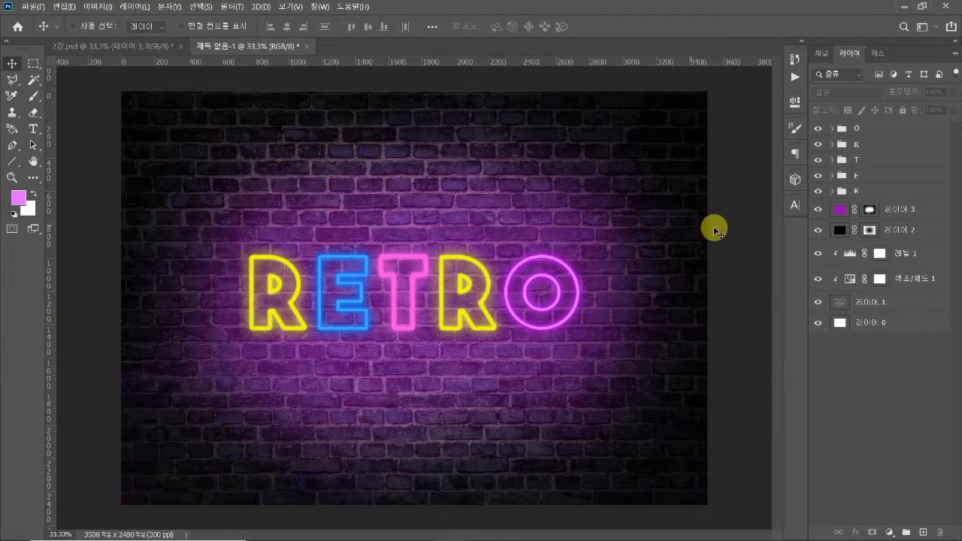
Step: On a new layer above the letter groups, make a circular selection about 1830 px across and fill it with the pink foreground colour
{"action": "left_click", "coordinate": [922, 533]}
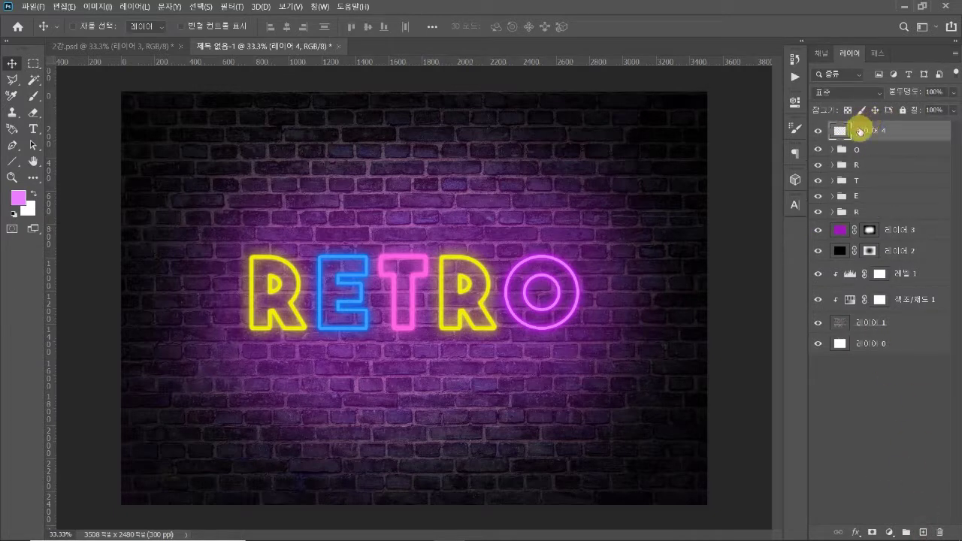
{"action": "left_click_drag", "start_coordinate": [37, 70], "coordinate": [67, 71]}
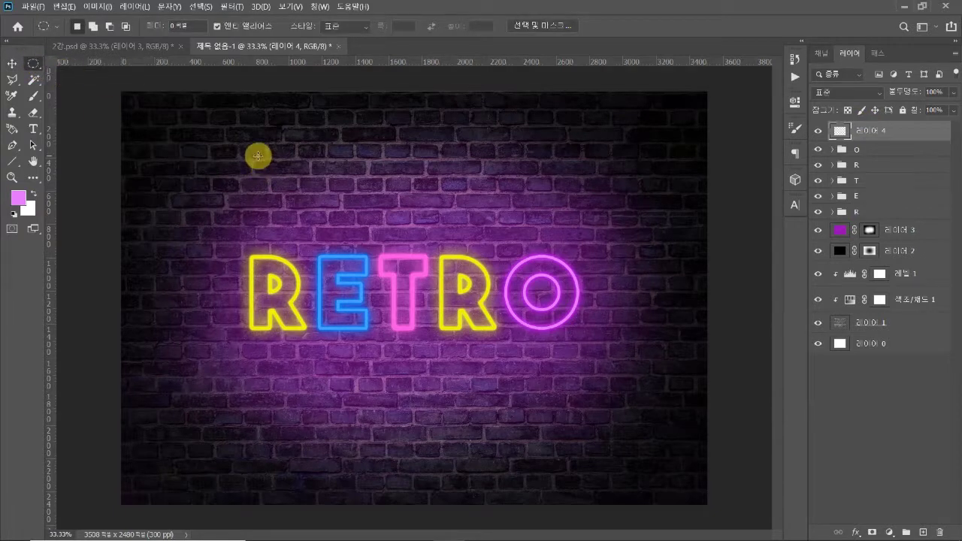
{"action": "left_click_drag", "start_coordinate": [254, 154], "coordinate": [591, 459]}
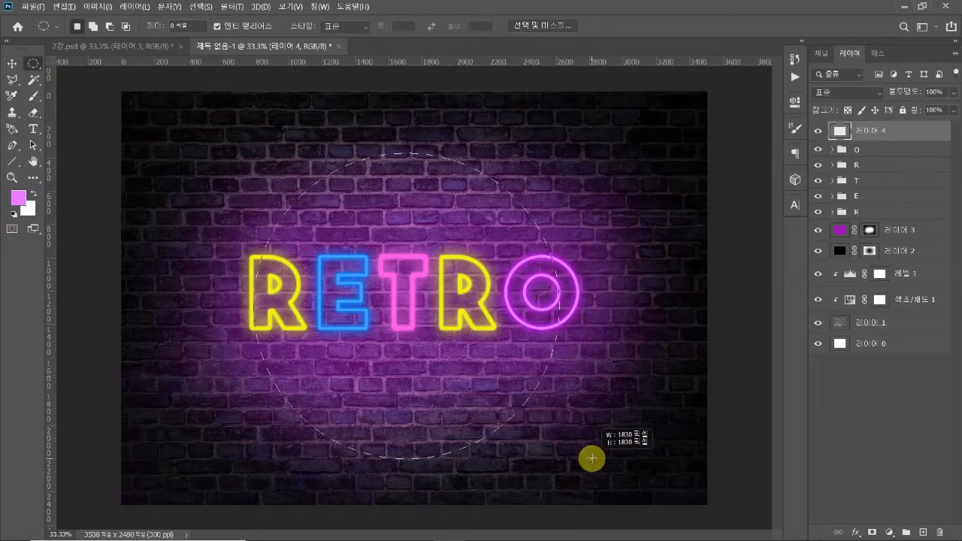
{"action": "left_click_drag", "start_coordinate": [591, 459], "coordinate": [588, 456]}
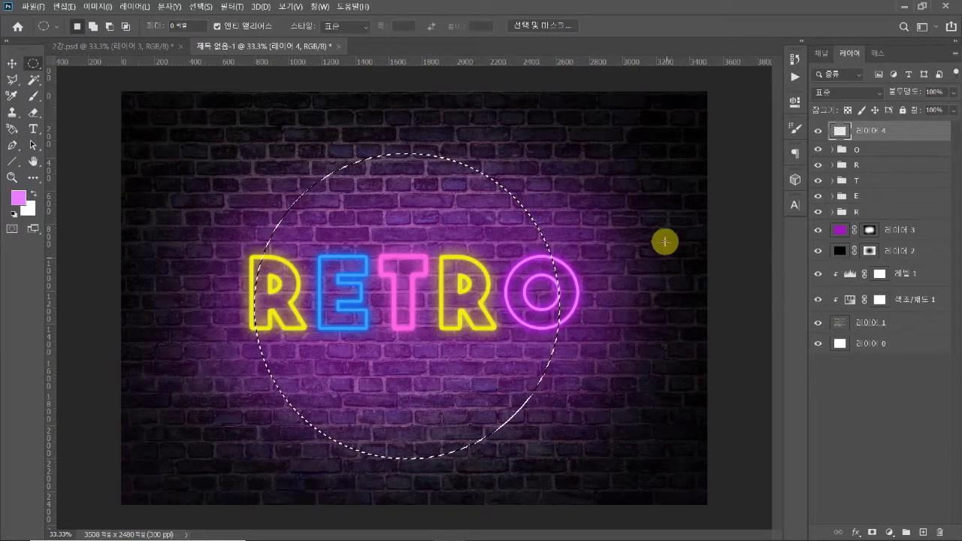
{"action": "key", "text": "alt+BackSpace"}
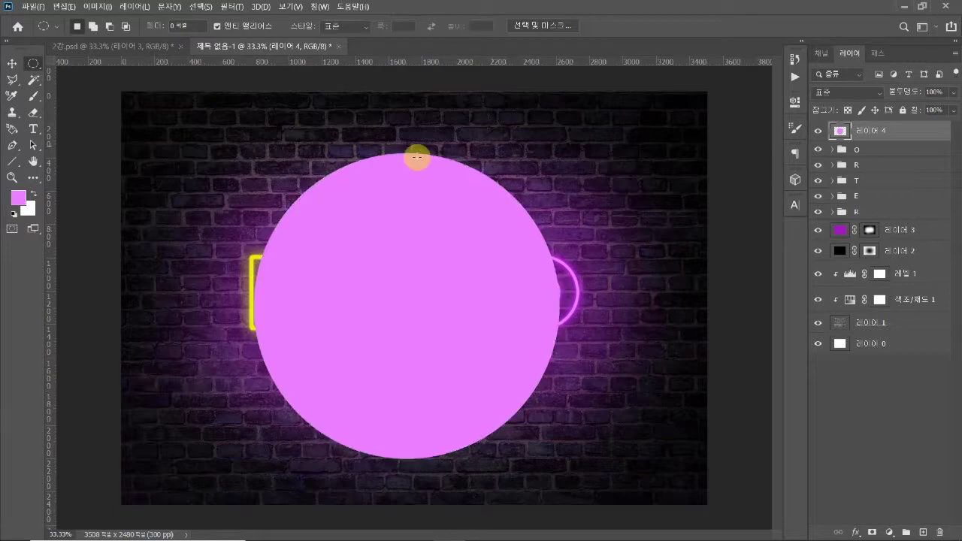
Step: Move the filled circle slightly up over the lettering and set its layer fill to 0%
{"action": "key", "text": "v"}
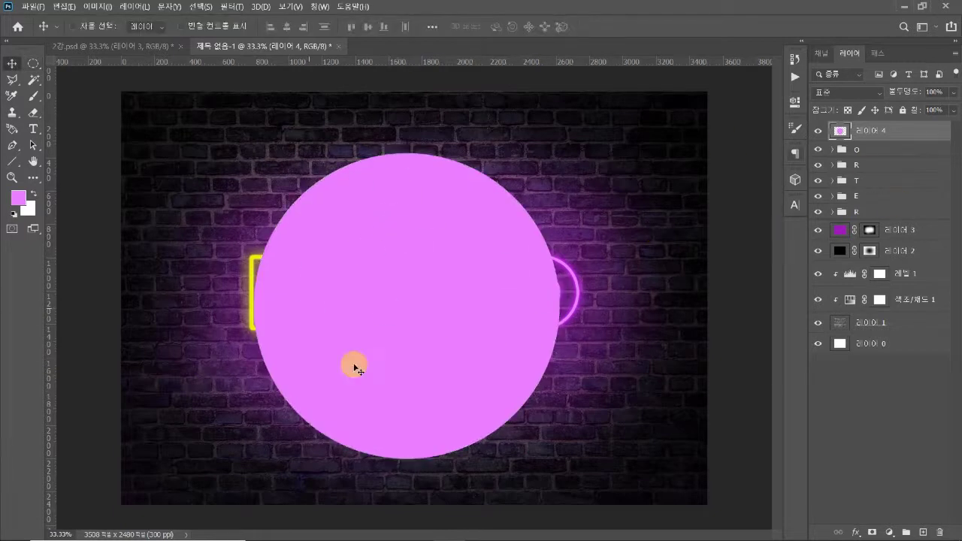
{"action": "left_click_drag", "start_coordinate": [463, 327], "coordinate": [466, 320]}
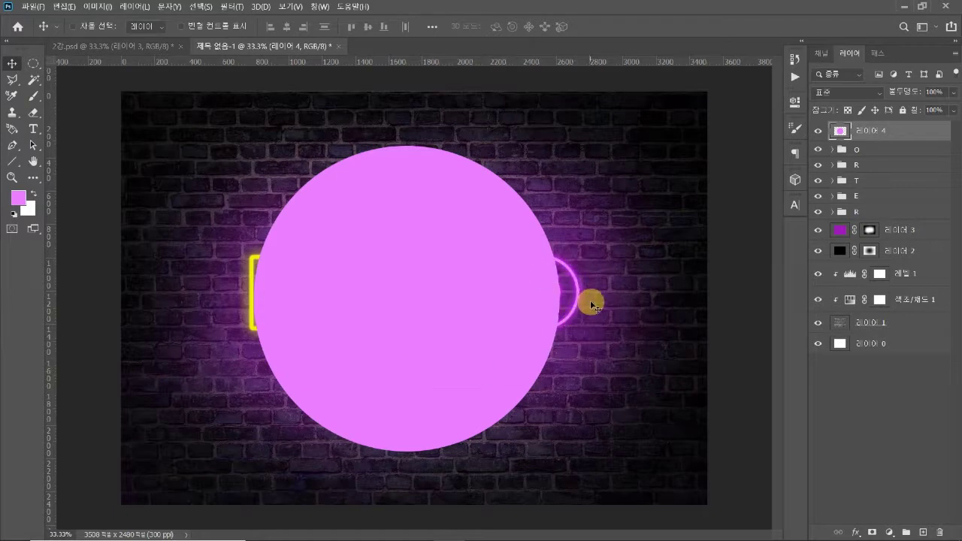
{"action": "left_click_drag", "start_coordinate": [916, 117], "coordinate": [827, 113]}
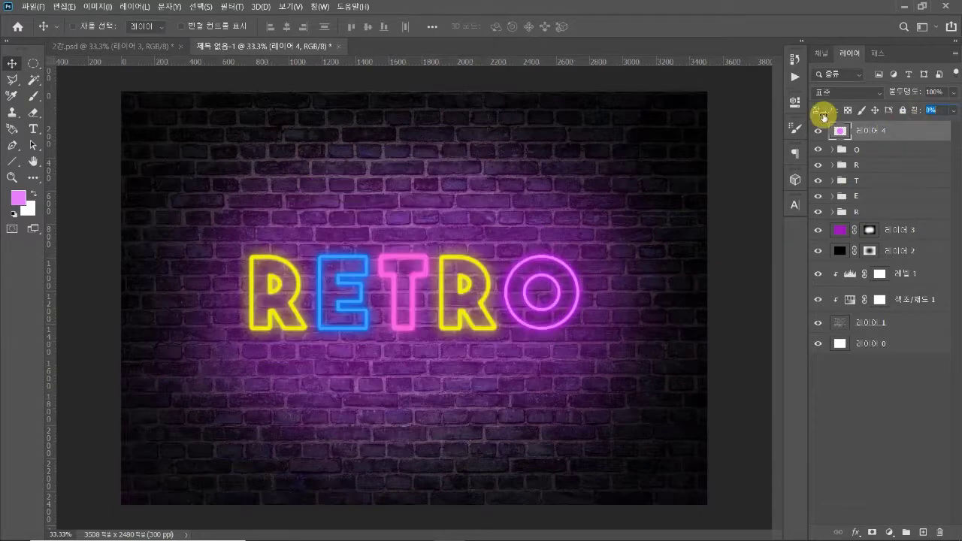
Step: Add a white 21 px outside stroke to the circle layer and apply the layer style
{"action": "double_click", "coordinate": [942, 133]}
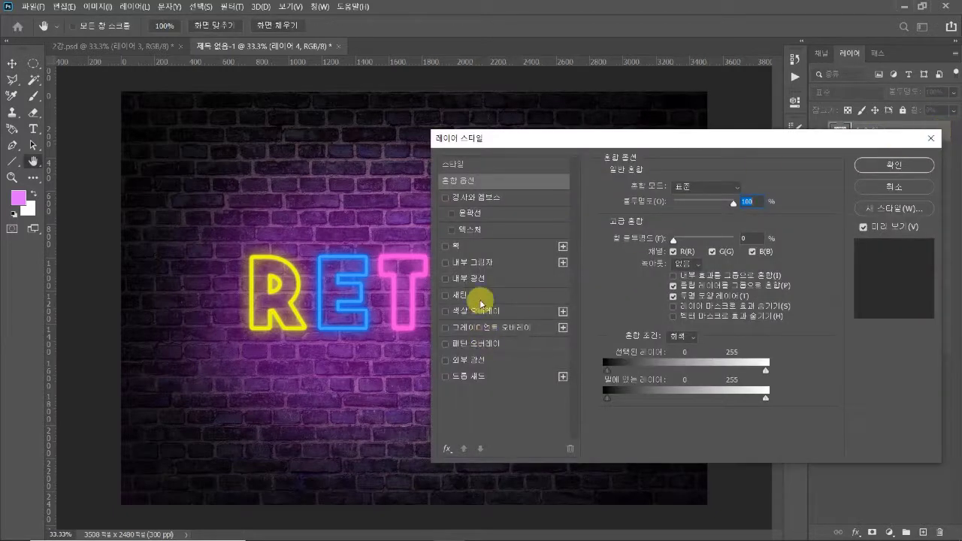
{"action": "left_click", "coordinate": [456, 245]}
{"action": "mouse_move", "coordinate": [619, 144]}
{"action": "left_mouse_down"}
{"action": "mouse_move", "coordinate": [728, 114]}
{"action": "mouse_move", "coordinate": [706, 113]}
{"action": "left_mouse_up"}
{"action": "left_click", "coordinate": [749, 156]}
{"action": "left_click_drag", "start_coordinate": [750, 157], "coordinate": [752, 158]}
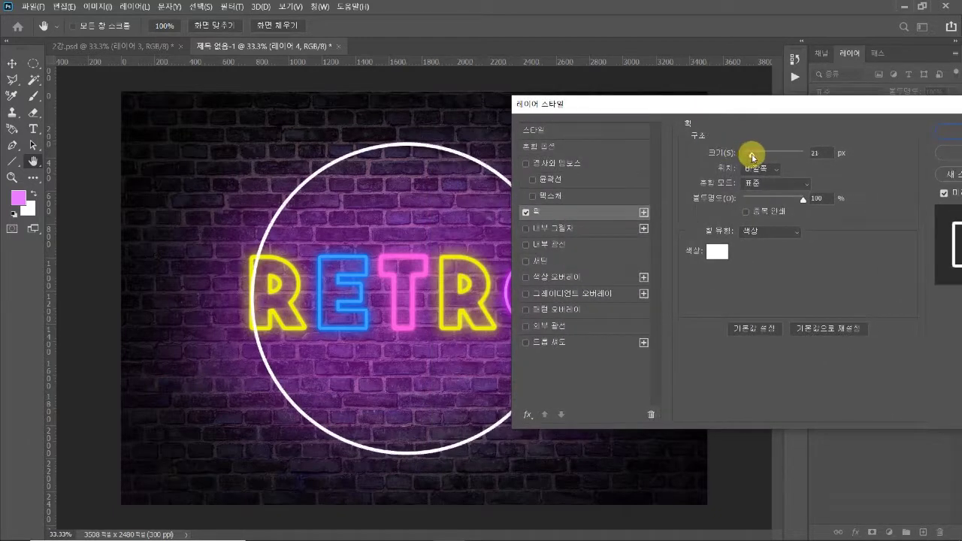
{"action": "left_click_drag", "start_coordinate": [744, 105], "coordinate": [635, 115]}
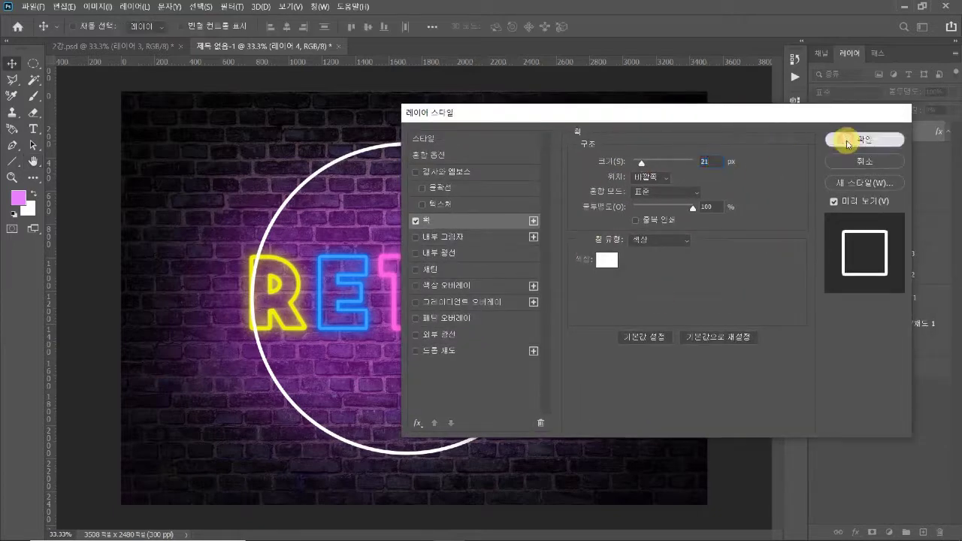
{"action": "left_click", "coordinate": [834, 140]}
Step: Try to delete a rectangular band of the stroked circle around the RETRO lettering, undo it and deselect
{"action": "key", "text": "m"}
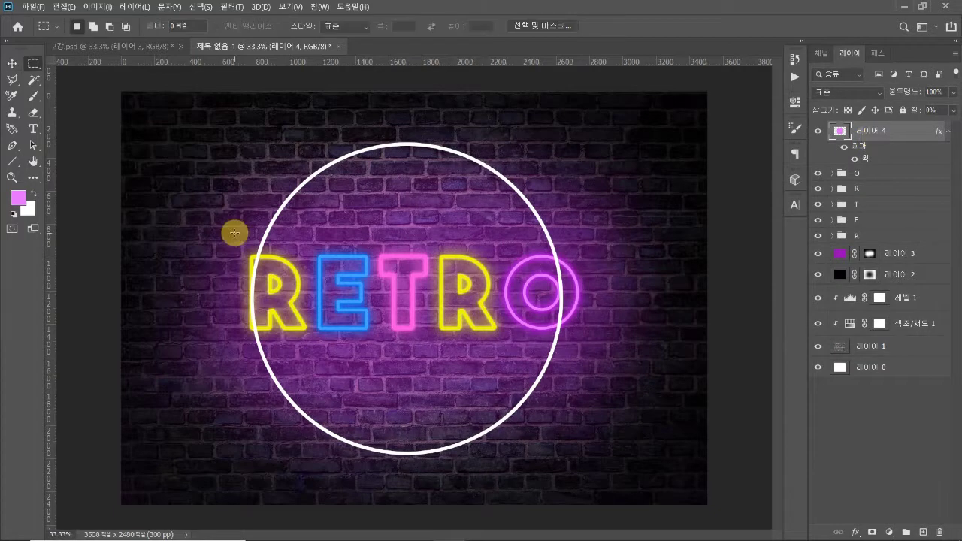
{"action": "left_click_drag", "start_coordinate": [229, 228], "coordinate": [585, 354]}
{"action": "key", "text": "Delete"}
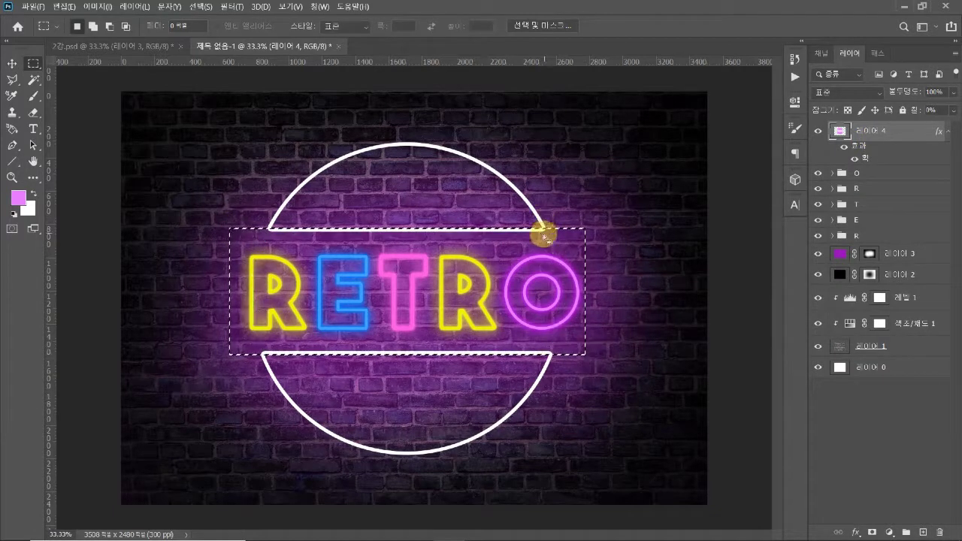
{"action": "key", "text": "ctrl+z"}
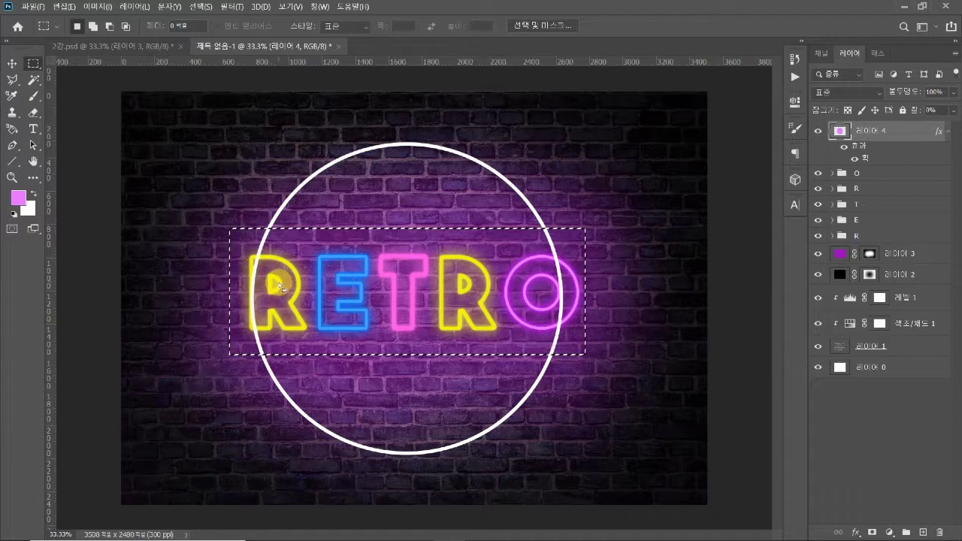
{"action": "key", "text": "ctrl+d"}
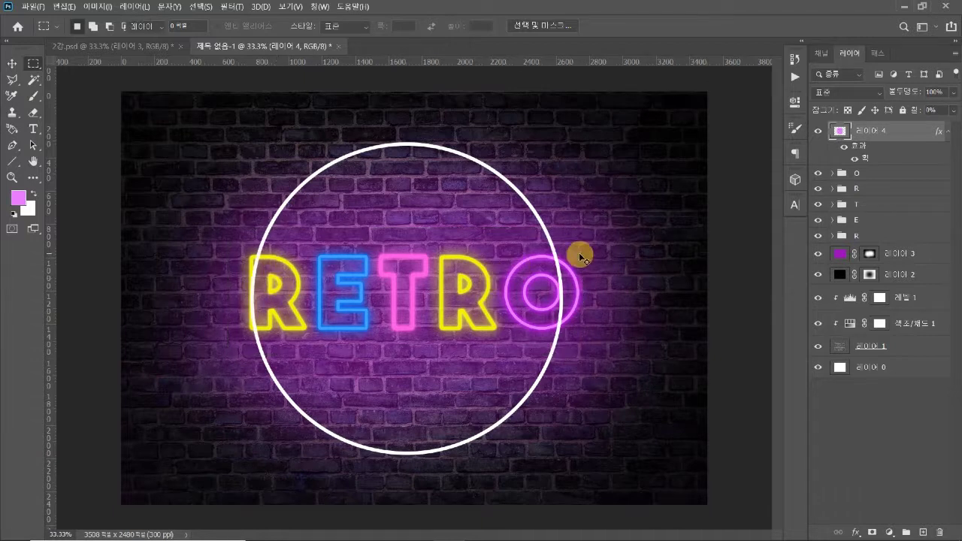
Step: Rasterize the circle layer's style and nudge the ring slightly into position around the lettering
{"action": "key", "text": "v"}
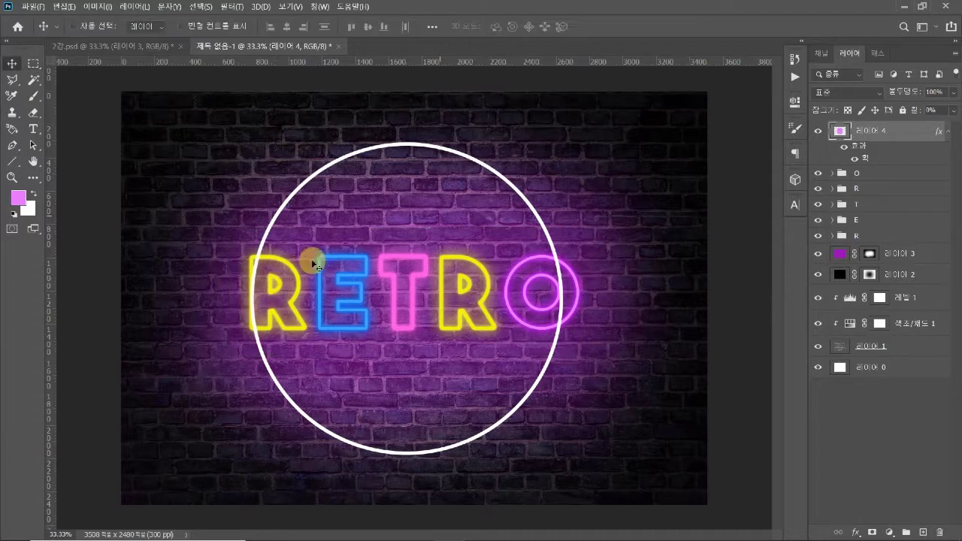
{"action": "right_click", "coordinate": [899, 133]}
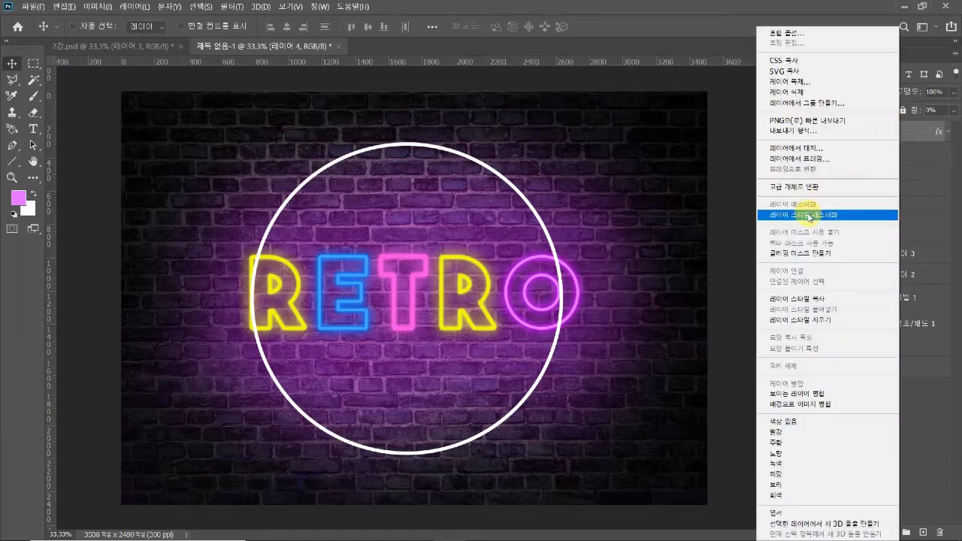
{"action": "left_click", "coordinate": [808, 216]}
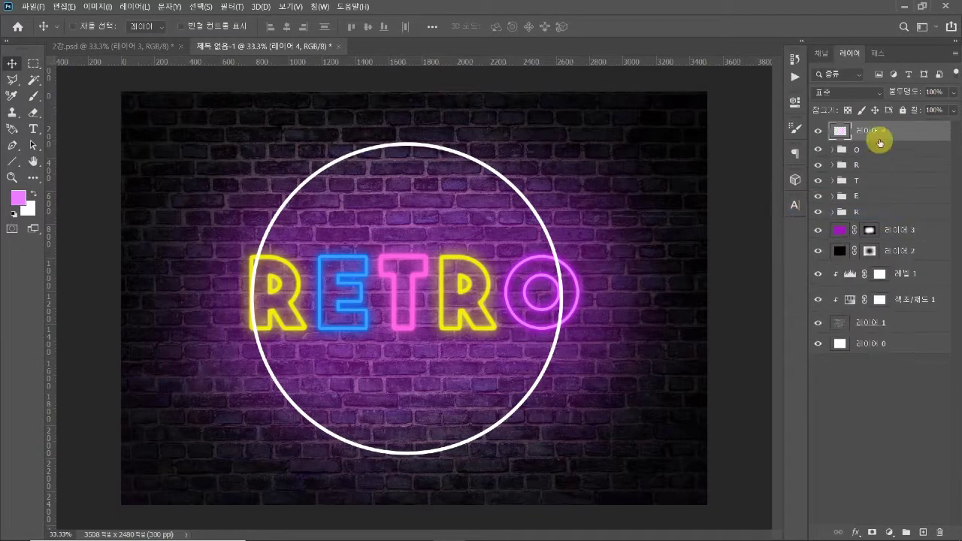
{"action": "left_click_drag", "start_coordinate": [538, 219], "coordinate": [541, 216]}
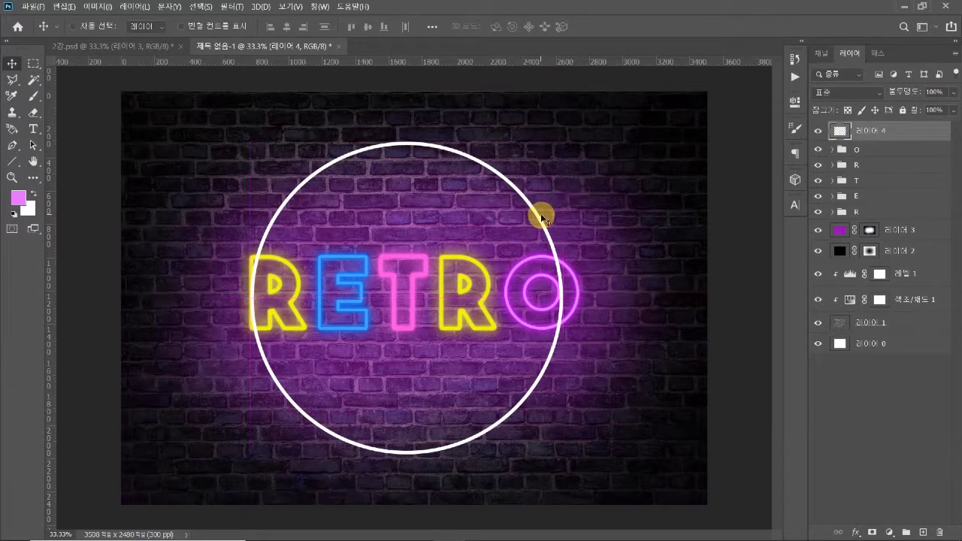
Step: Select a rectangle around the RETRO lettering, delete the ring segments inside it and deselect
{"action": "left_click", "coordinate": [34, 65]}
{"action": "right_click", "coordinate": [33, 65]}
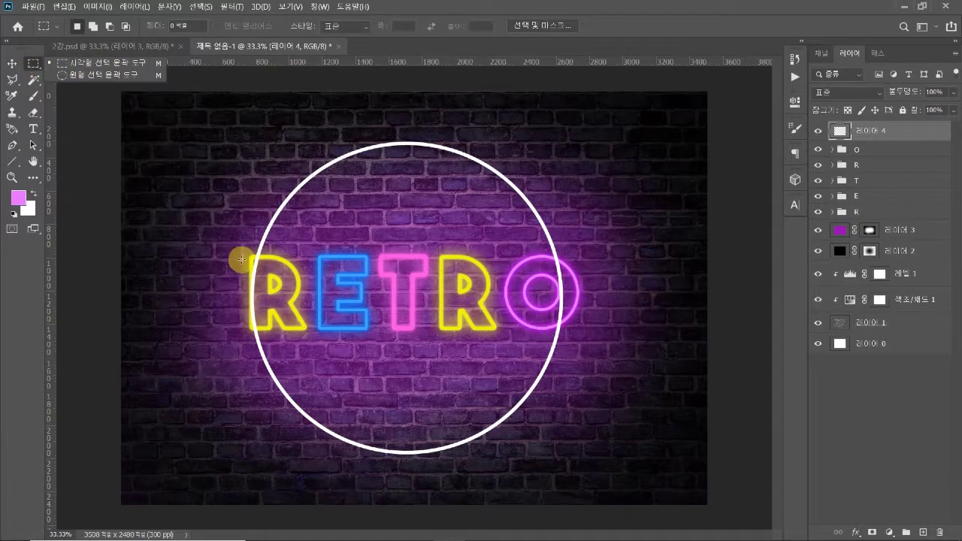
{"action": "left_click_drag", "start_coordinate": [230, 244], "coordinate": [583, 345]}
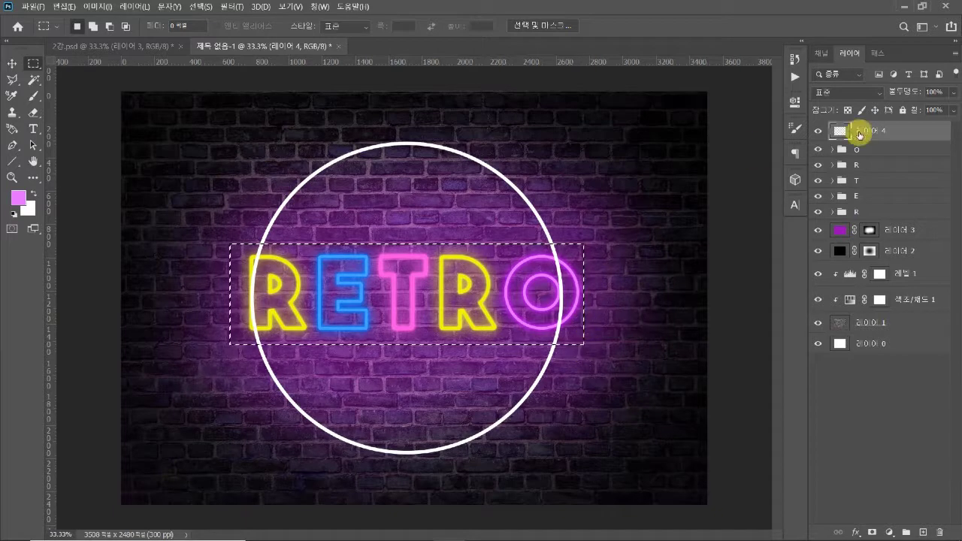
{"action": "key", "text": "Delete"}
{"action": "key", "text": "ctrl+d"}
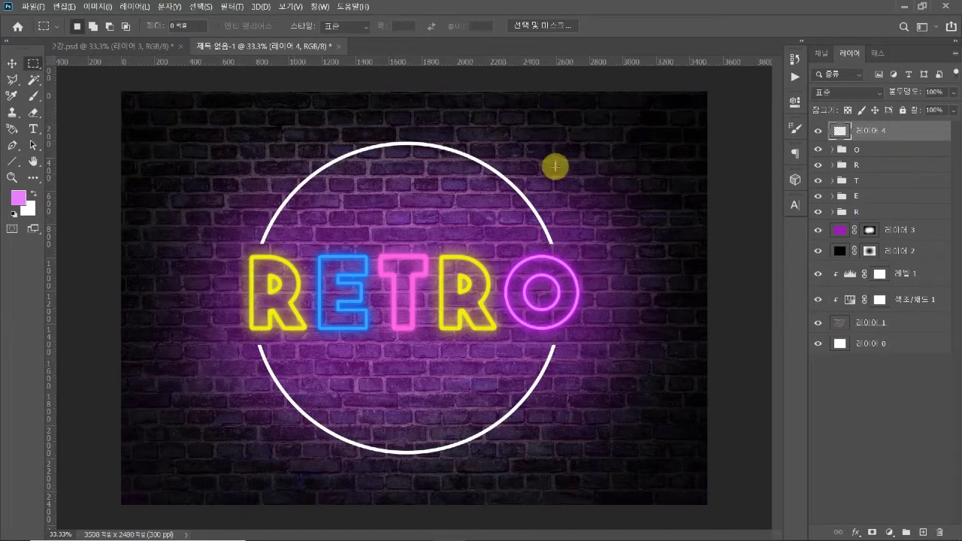
Step: Rename the ring layer to 원형
{"action": "key", "text": "v"}
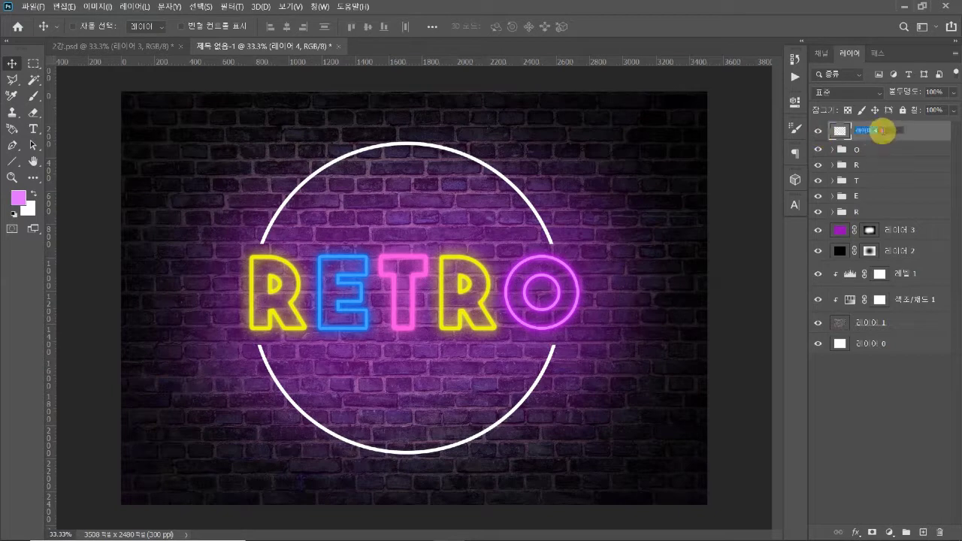
{"action": "type", "text": "di"}
{"action": "key", "text": "Return"}
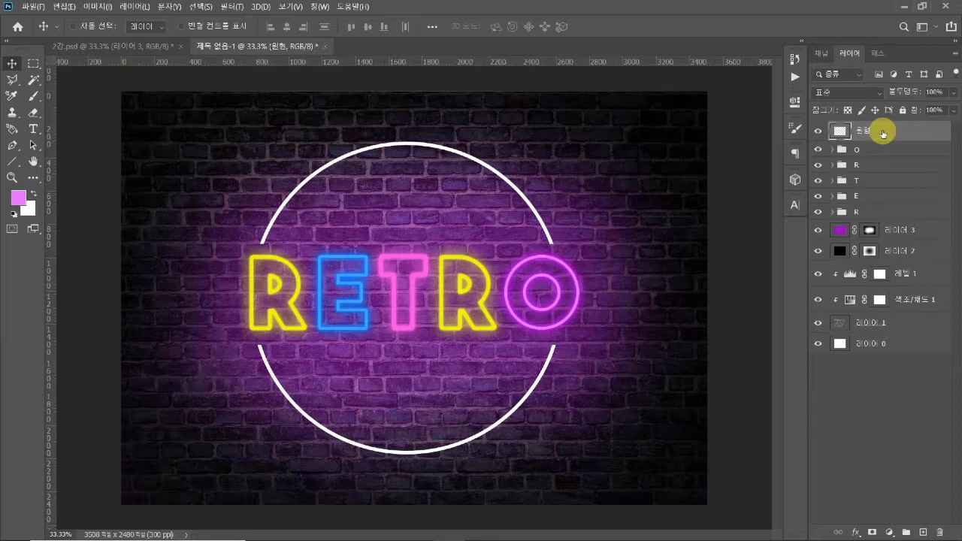
Step: Scale the ring layer and all five letter groups together to about 78.24%, then clear the layer selection
{"action": "left_click", "coordinate": [870, 213], "text": "shift"}
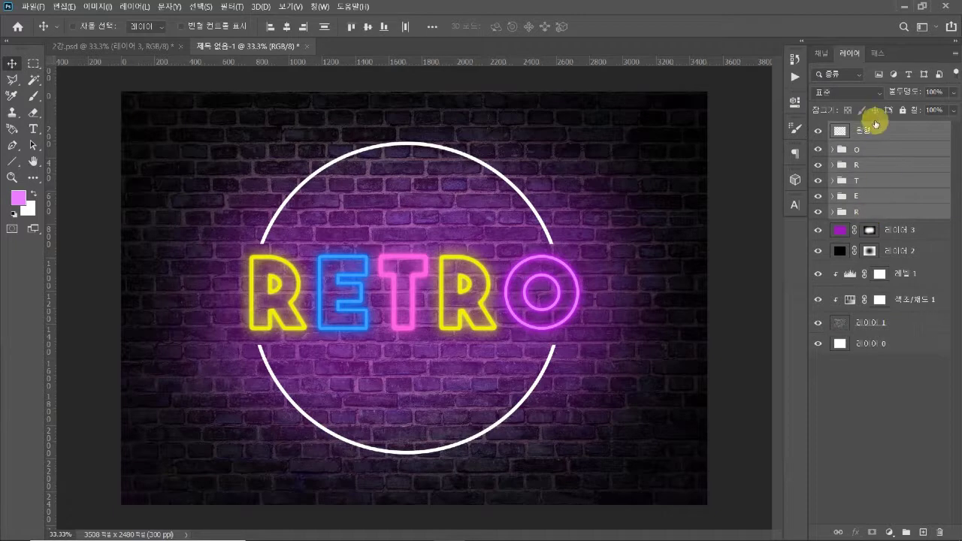
{"action": "key", "text": "ctrl+t"}
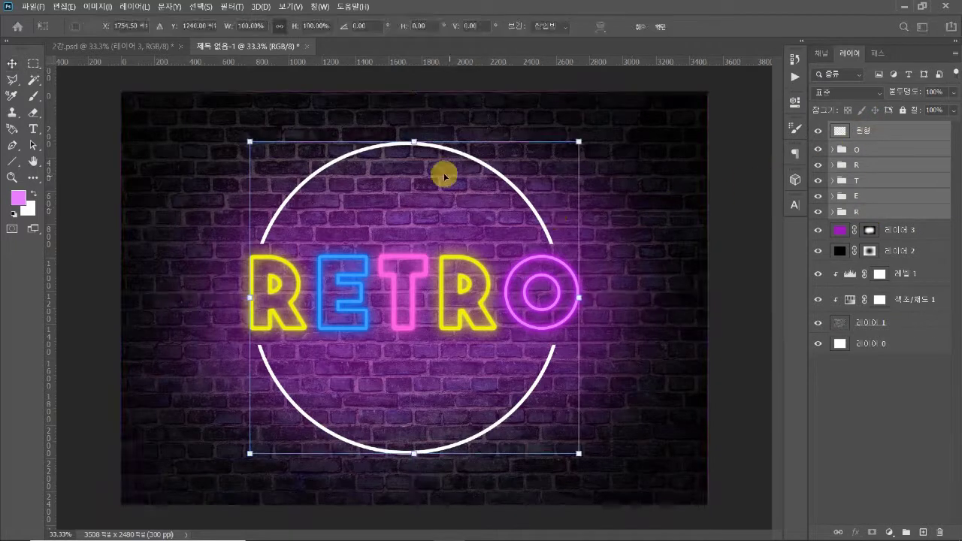
{"action": "left_click_drag", "start_coordinate": [414, 142], "coordinate": [415, 178]}
{"action": "key", "text": "Return"}
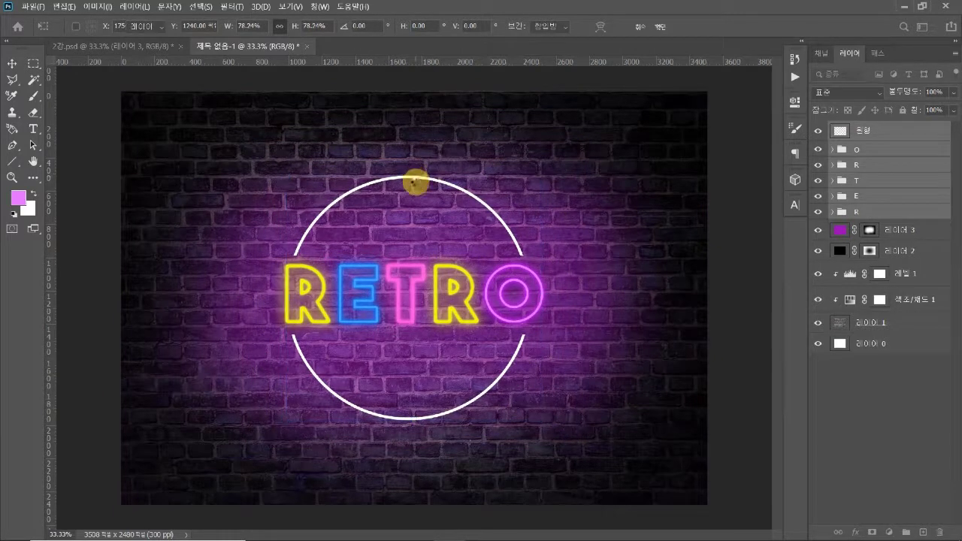
{"action": "left_click", "coordinate": [862, 369]}
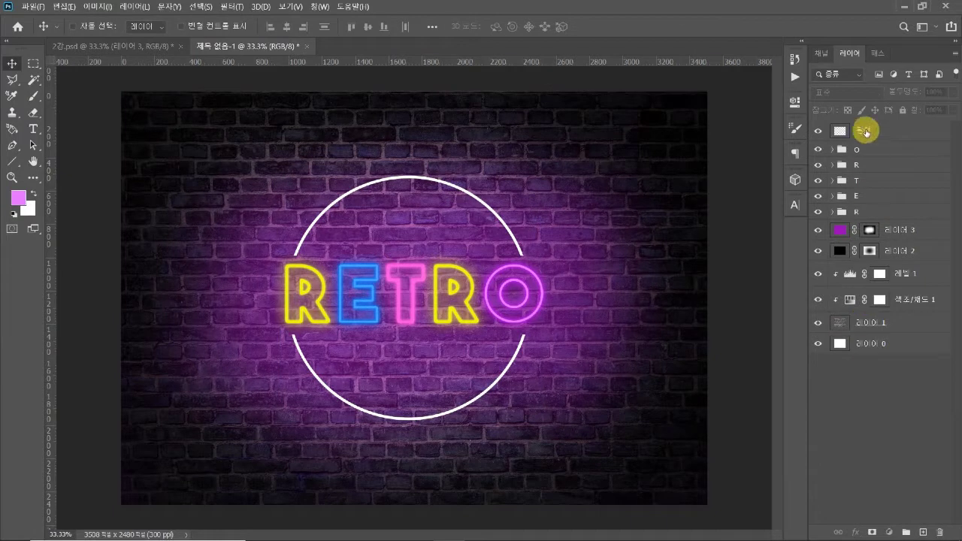
Step: Add an Outer Glow to the 원형 ring layer with colour #db49ff and a size of 68 px
{"action": "left_click", "coordinate": [865, 130]}
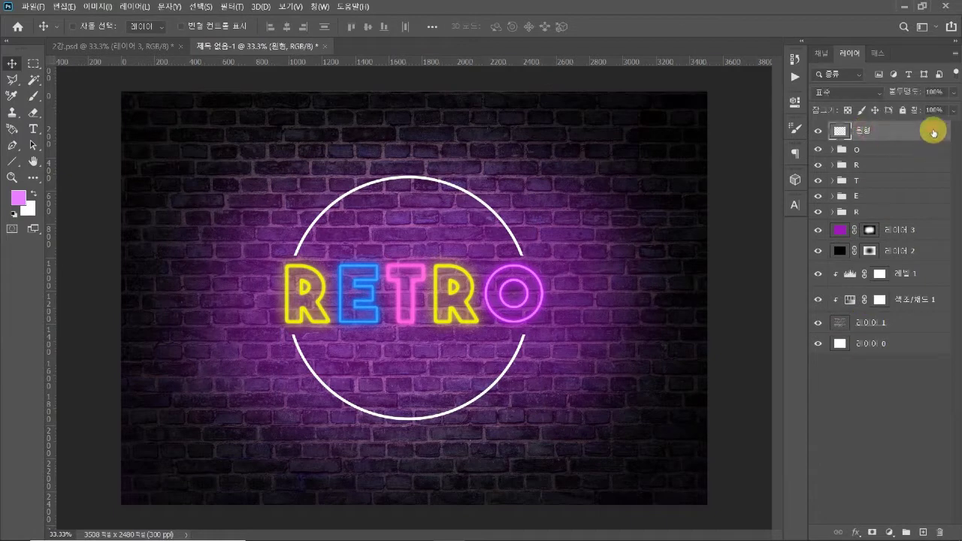
{"action": "double_click", "coordinate": [932, 133]}
{"action": "left_click_drag", "start_coordinate": [638, 100], "coordinate": [745, 113]}
{"action": "left_click", "coordinate": [563, 325]}
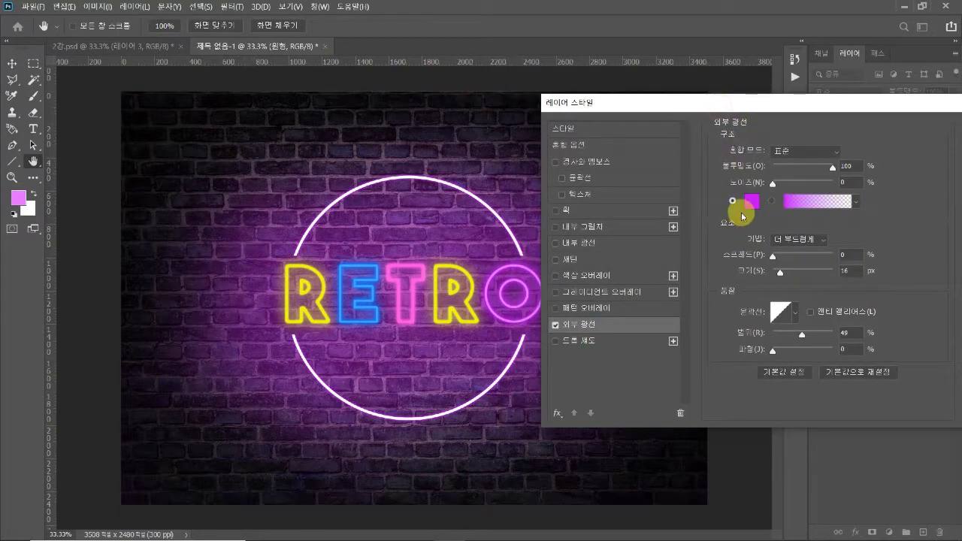
{"action": "left_click", "coordinate": [752, 204]}
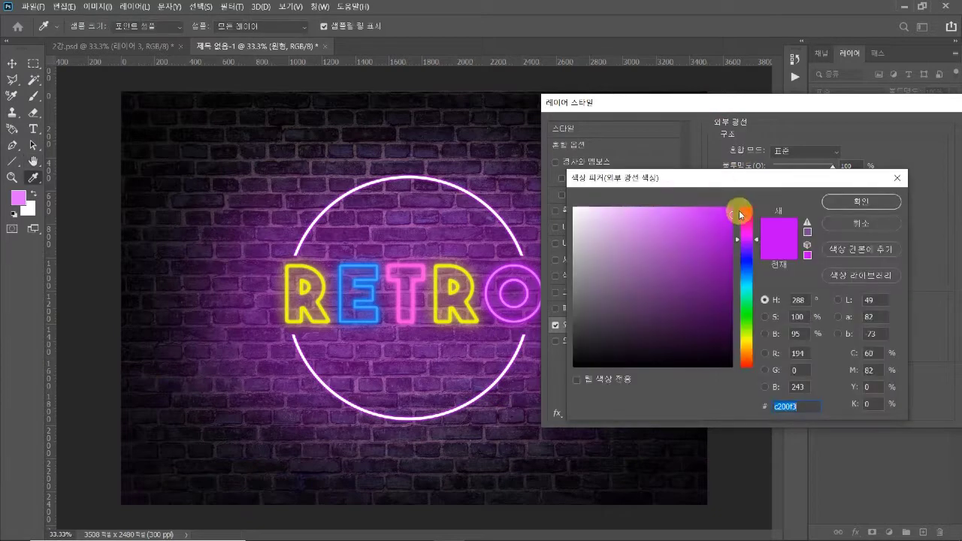
{"action": "left_click_drag", "start_coordinate": [721, 178], "coordinate": [704, 213]}
{"action": "left_click", "coordinate": [672, 240]}
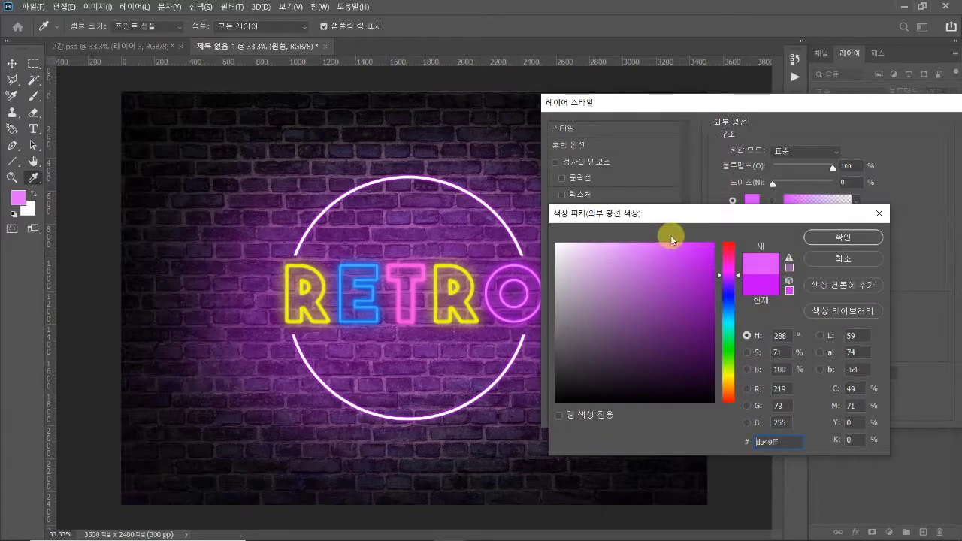
{"action": "left_click", "coordinate": [847, 238]}
{"action": "left_click_drag", "start_coordinate": [779, 270], "coordinate": [794, 275]}
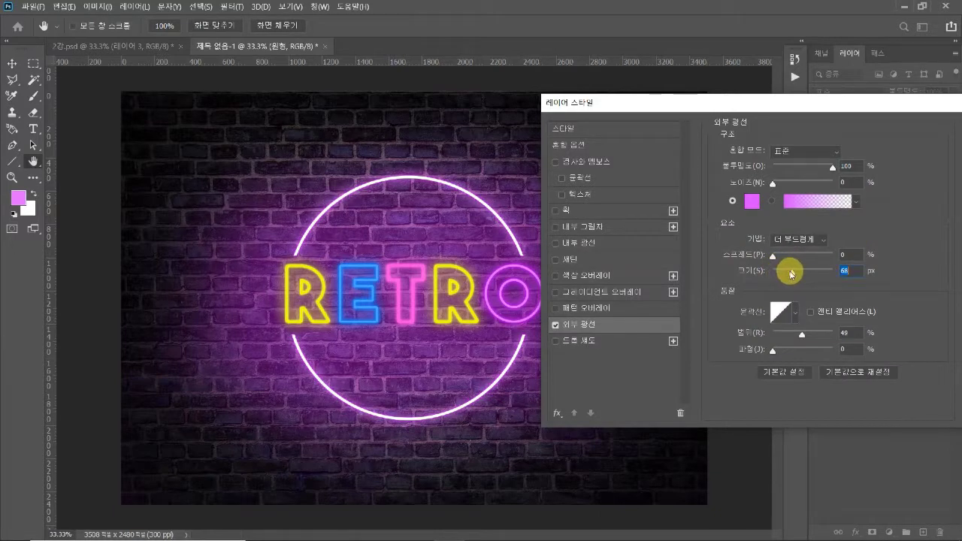
Step: Lighten the ring's outer glow colour to a pale pink-violet, set its size to 92 px and apply the style
{"action": "left_click", "coordinate": [751, 202]}
{"action": "left_click", "coordinate": [650, 242]}
{"action": "left_click", "coordinate": [639, 243]}
{"action": "left_click_drag", "start_coordinate": [641, 246], "coordinate": [625, 246]}
{"action": "left_click", "coordinate": [813, 238]}
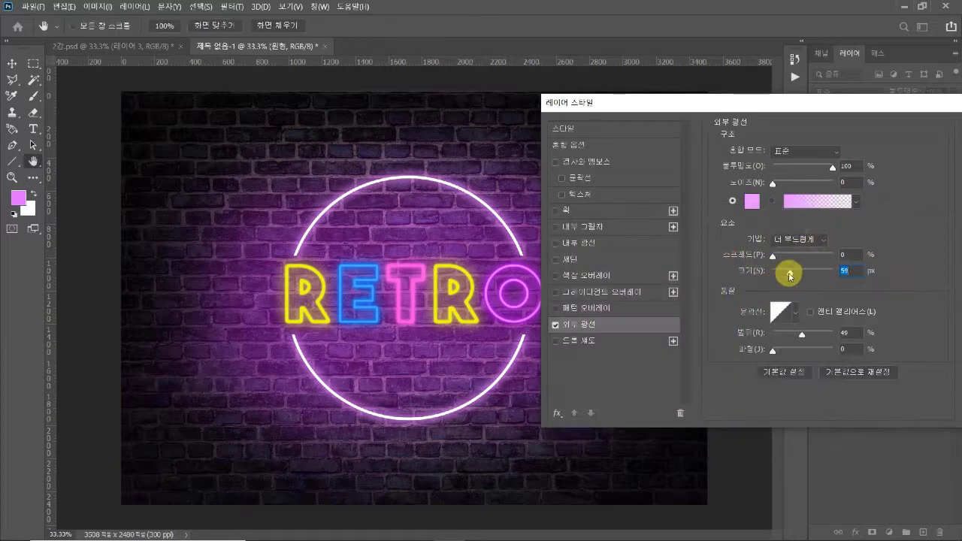
{"action": "left_click_drag", "start_coordinate": [774, 102], "coordinate": [643, 114]}
{"action": "left_click", "coordinate": [854, 148]}
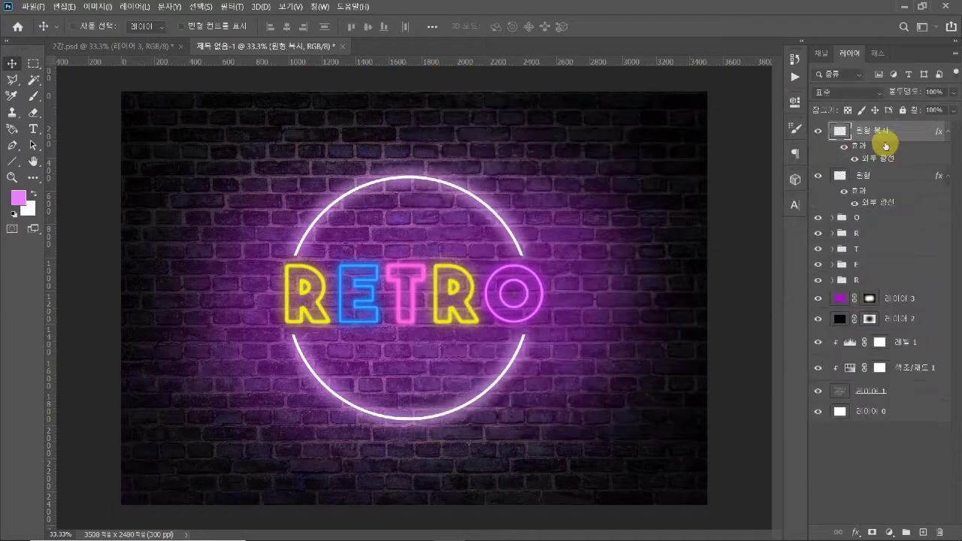
Step: Duplicate the glowing ring layer and set the copy's outer glow size to 24 px
{"action": "double_click", "coordinate": [884, 151]}
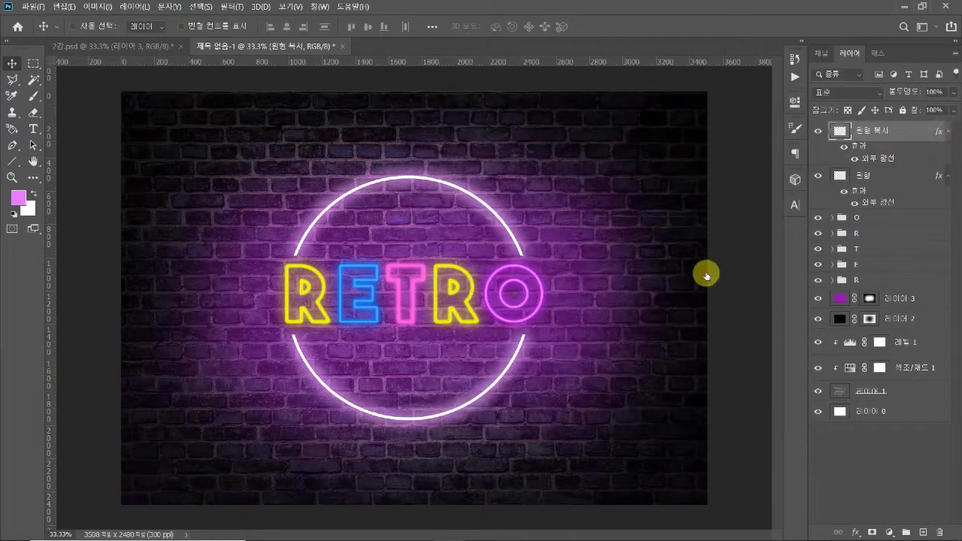
{"action": "left_click", "coordinate": [491, 343]}
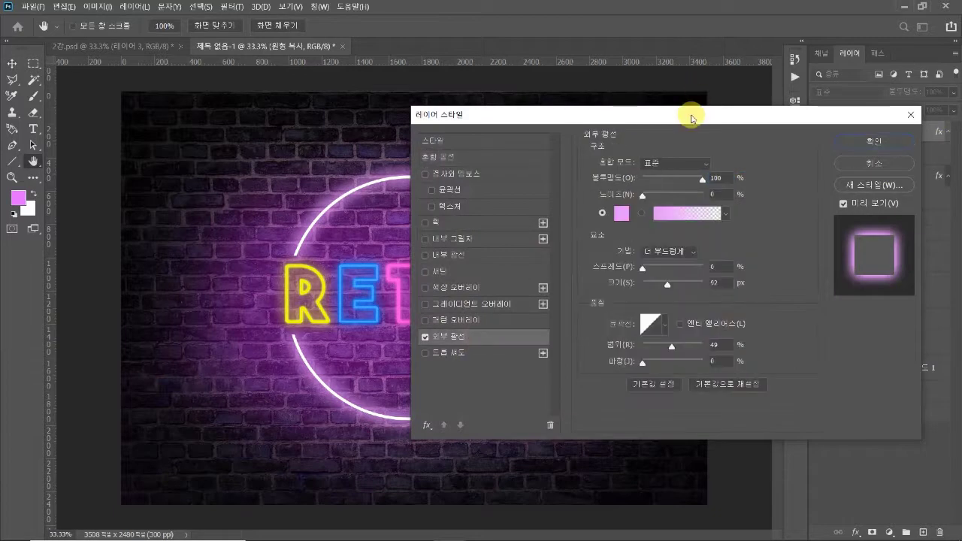
{"action": "left_click_drag", "start_coordinate": [687, 115], "coordinate": [782, 97]}
{"action": "left_click_drag", "start_coordinate": [770, 271], "coordinate": [745, 269]}
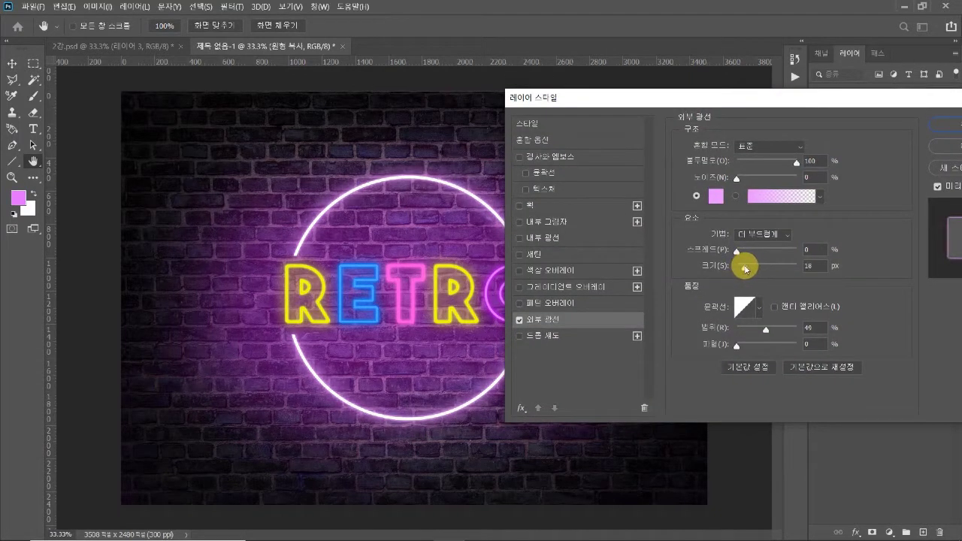
{"action": "left_click_drag", "start_coordinate": [885, 101], "coordinate": [838, 115]}
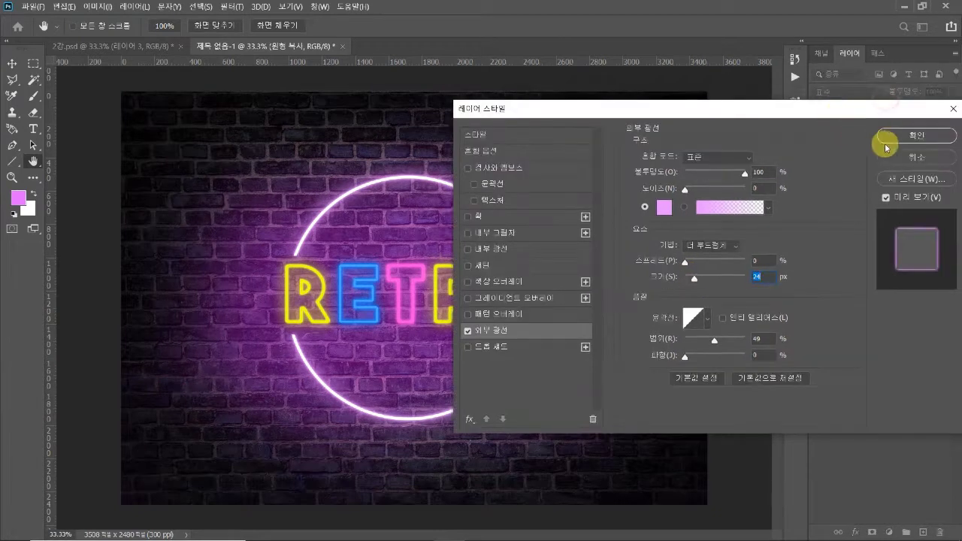
{"action": "left_click", "coordinate": [893, 140]}
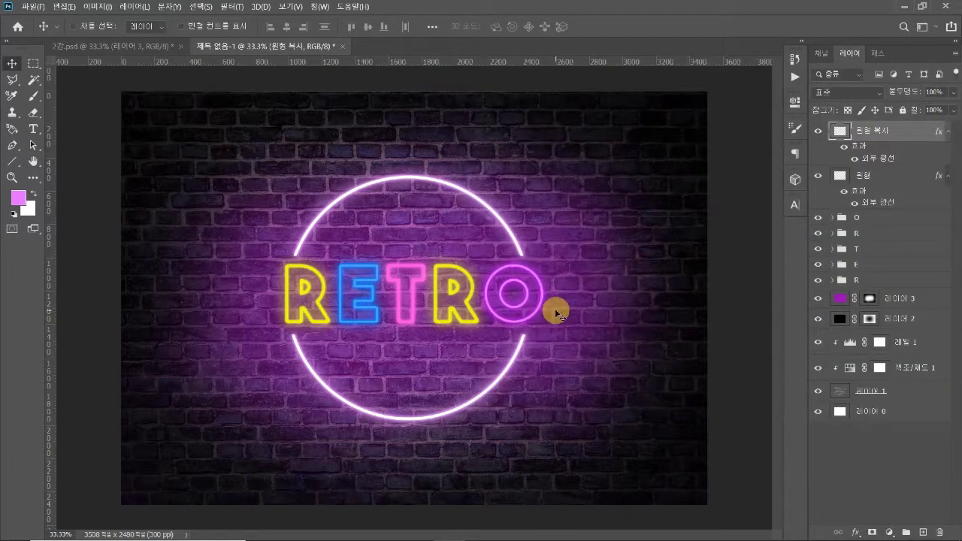
{"action": "key", "text": "ctrl+minus"}
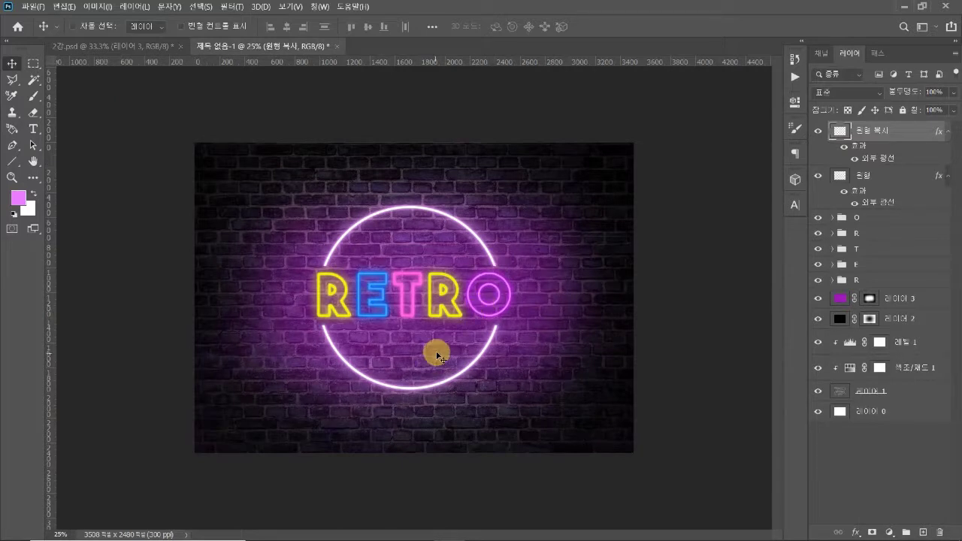
{"action": "key", "text": "ctrl+plus"}
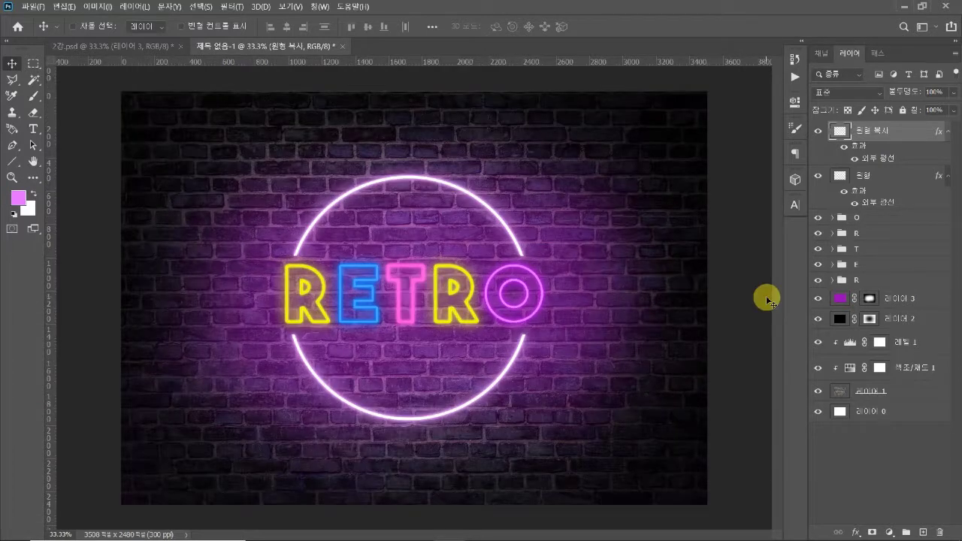
Step: Group the ring layer with its copy and name the group 원형
{"action": "left_click", "coordinate": [875, 177]}
{"action": "left_click", "coordinate": [883, 139]}
{"action": "left_click", "coordinate": [880, 182]}
{"action": "left_click", "coordinate": [883, 133]}
{"action": "left_click", "coordinate": [880, 178], "text": "shift"}
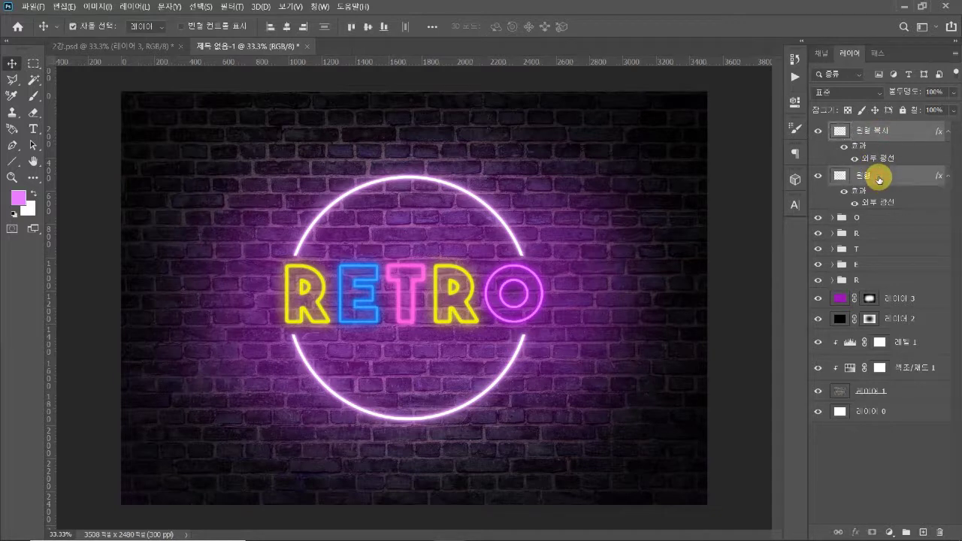
{"action": "key", "text": "ctrl+g"}
{"action": "double_click", "coordinate": [863, 128]}
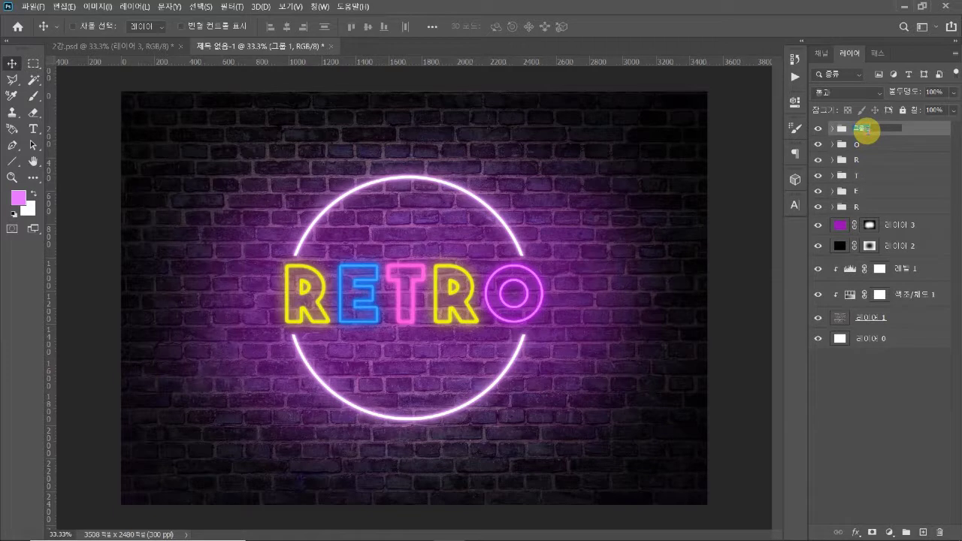
{"action": "type", "text": "원형"}
{"action": "key", "text": "Return"}
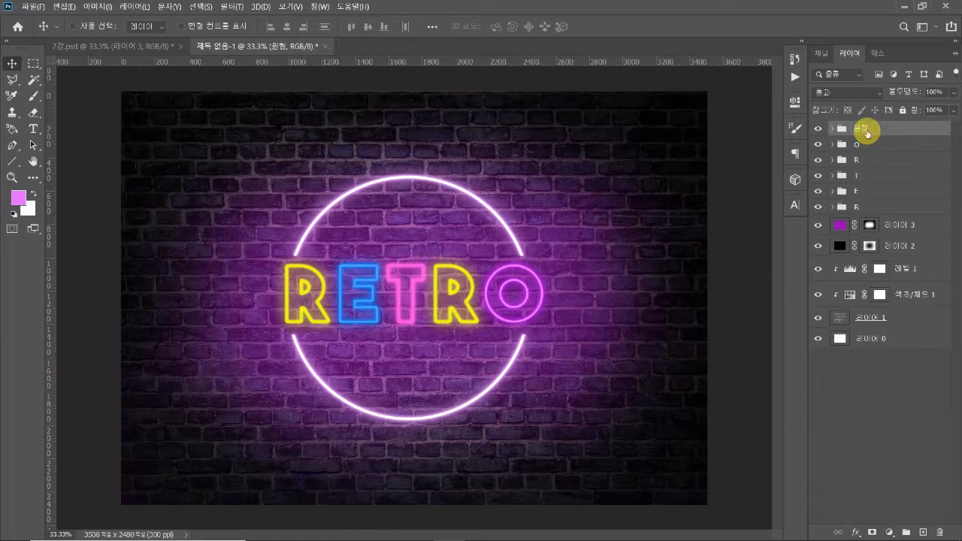
Step: Rotate the 원형 group and all five letter groups together by about -10.23°
{"action": "left_click", "coordinate": [864, 206], "text": "shift"}
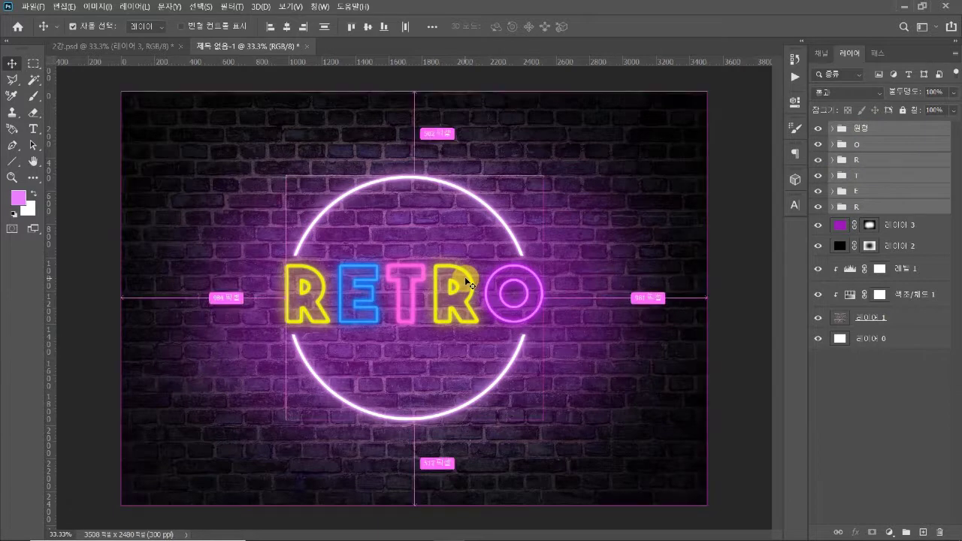
{"action": "key", "text": "ctrl+t"}
{"action": "left_click_drag", "start_coordinate": [562, 275], "coordinate": [565, 247]}
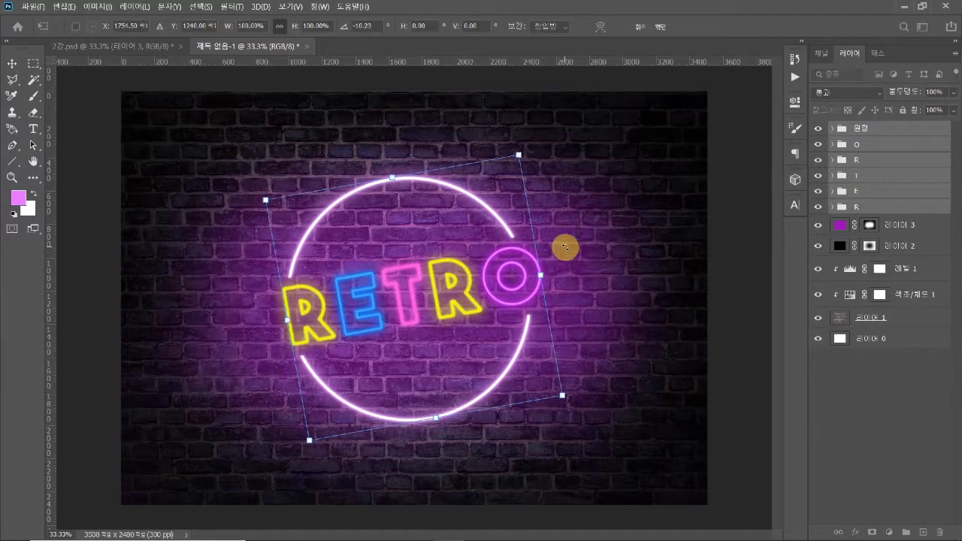
{"action": "key", "text": "Return"}
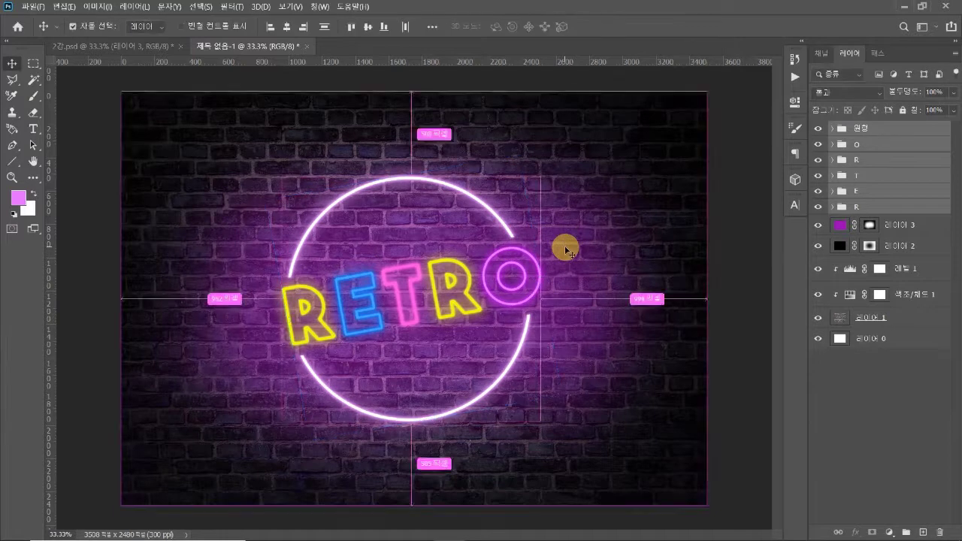
{"action": "key", "text": "ctrl+minus"}
{"action": "key", "text": "ctrl+plus"}
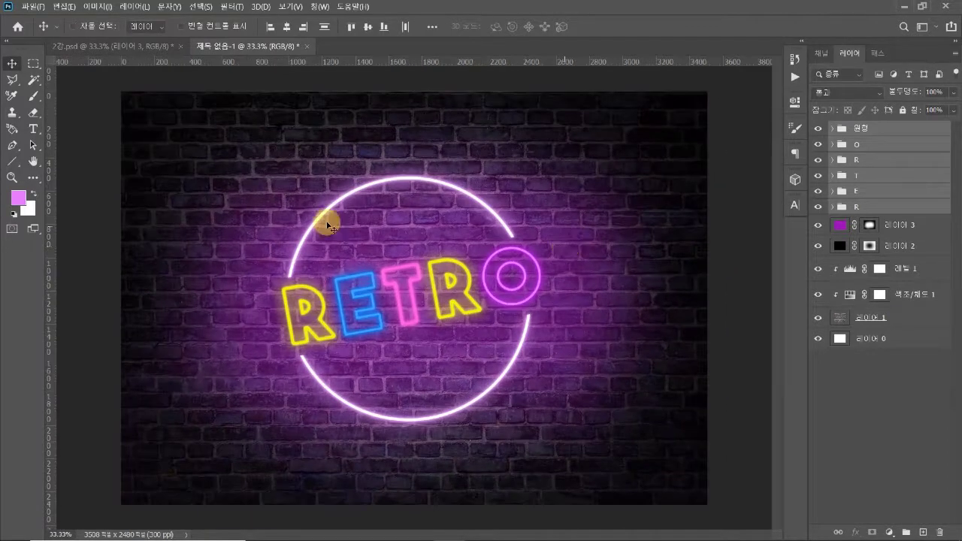
Step: Try enlarging only the 원형 group to about 125.24% around the lettering
{"action": "left_click", "coordinate": [899, 131]}
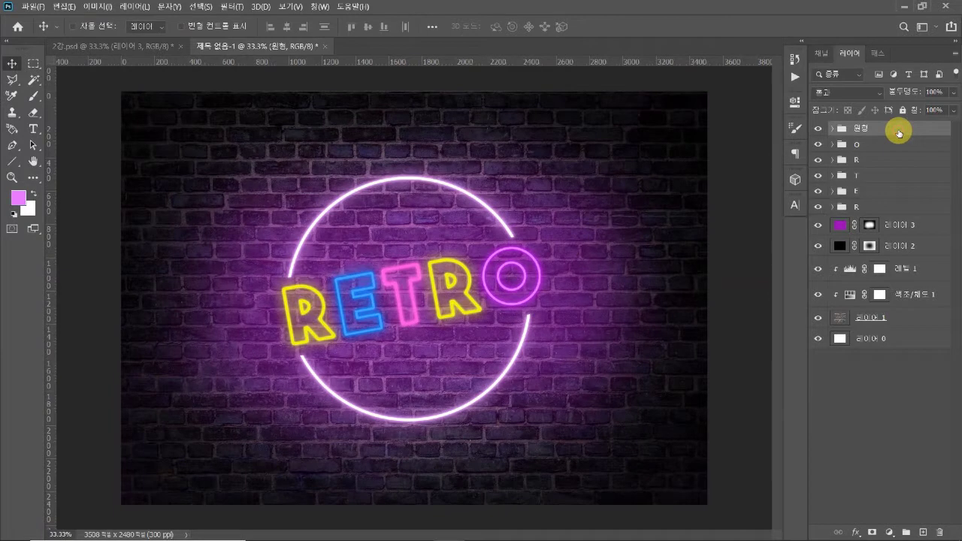
{"action": "key", "text": "ctrl+t"}
{"action": "left_click_drag", "start_coordinate": [528, 302], "coordinate": [559, 299]}
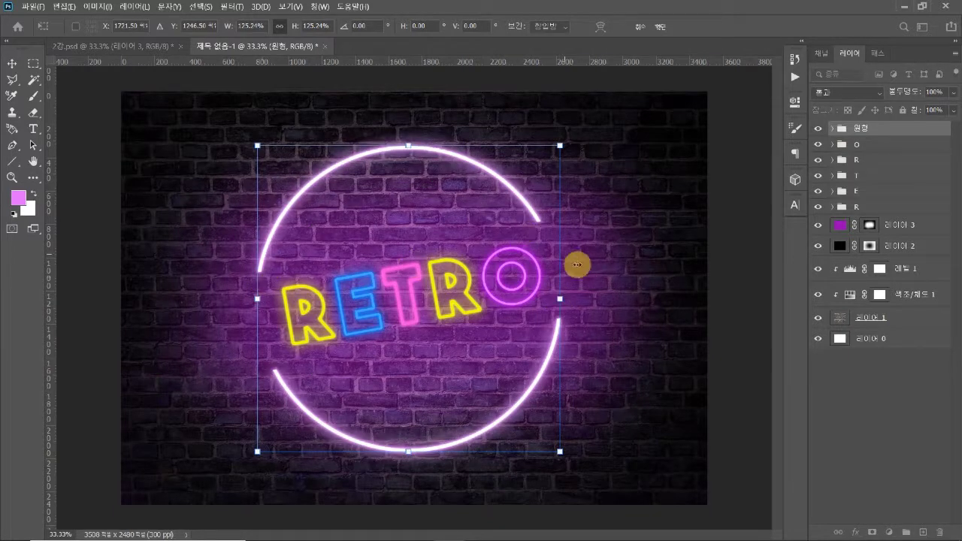
{"action": "key", "text": "Return"}
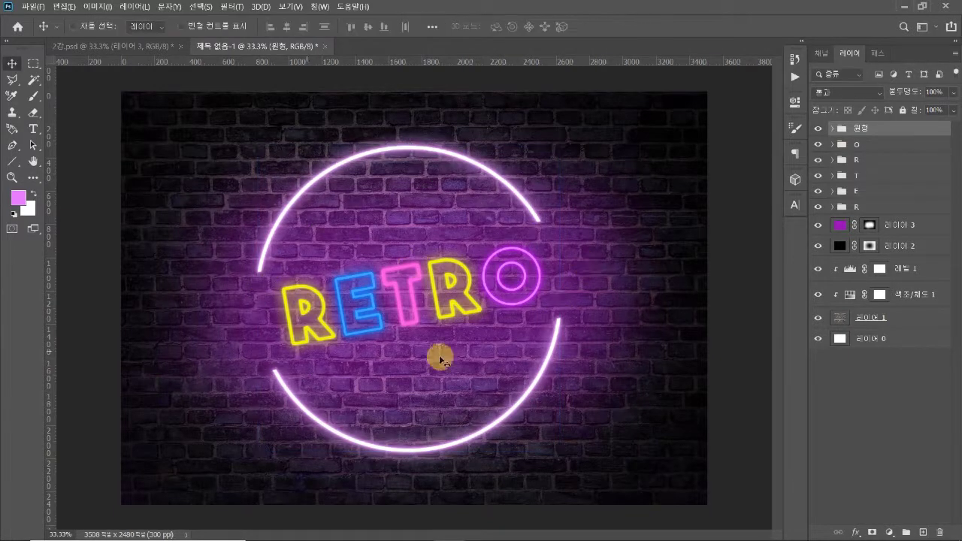
{"action": "key", "text": "ctrl+z"}
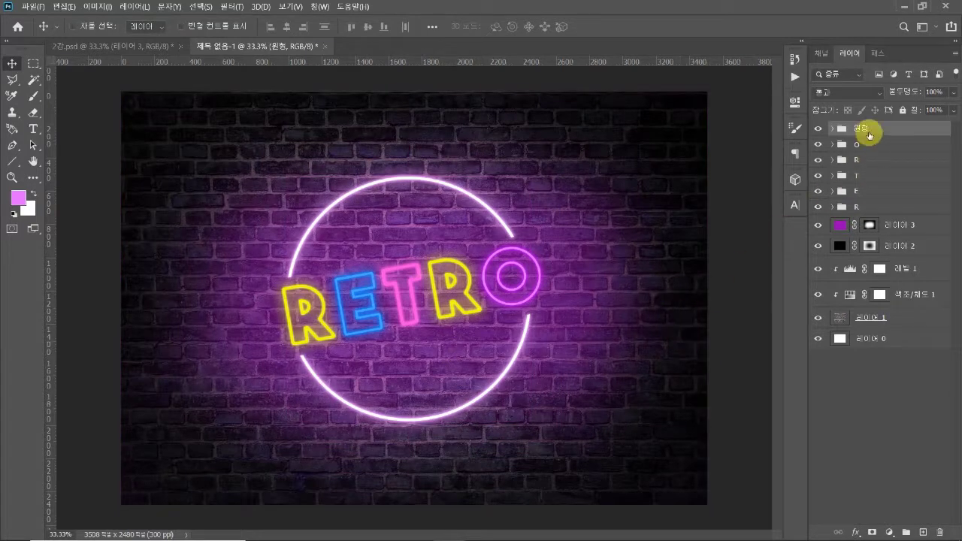
Step: Try adding a second outer ring by duplicating the 원형 group and scaling the copy to about 116.14%
{"action": "key", "text": "ctrl+j"}
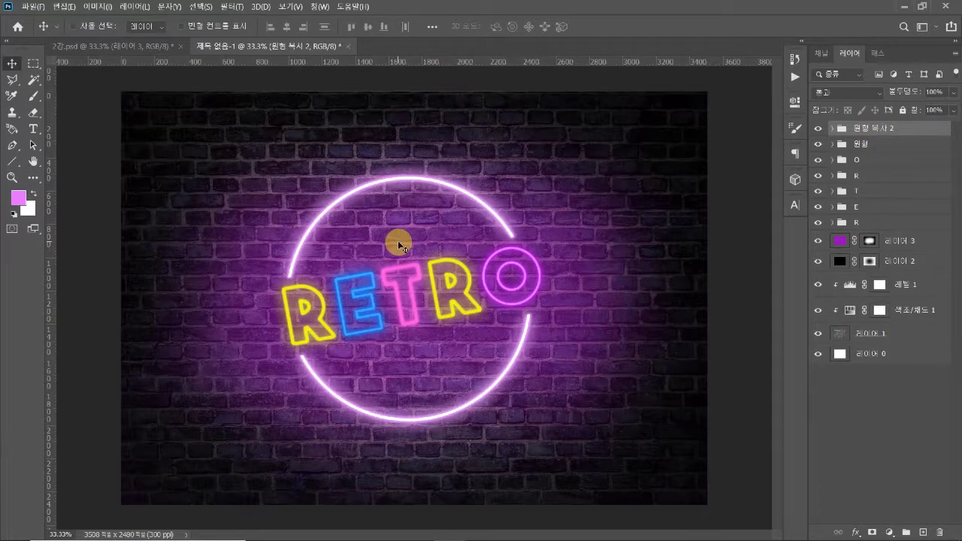
{"action": "key", "text": "ctrl"}
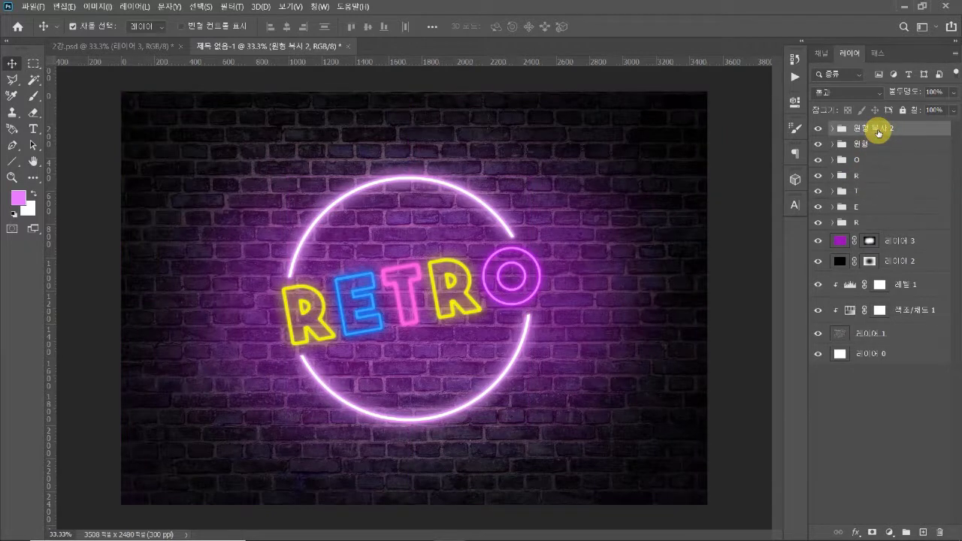
{"action": "key", "text": "ctrl+t"}
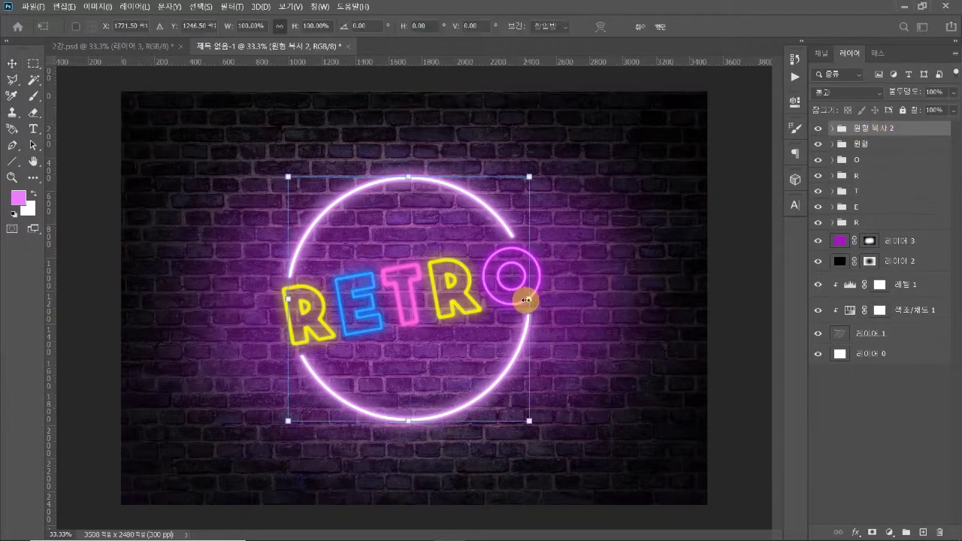
{"action": "left_click_drag", "start_coordinate": [530, 299], "coordinate": [549, 300]}
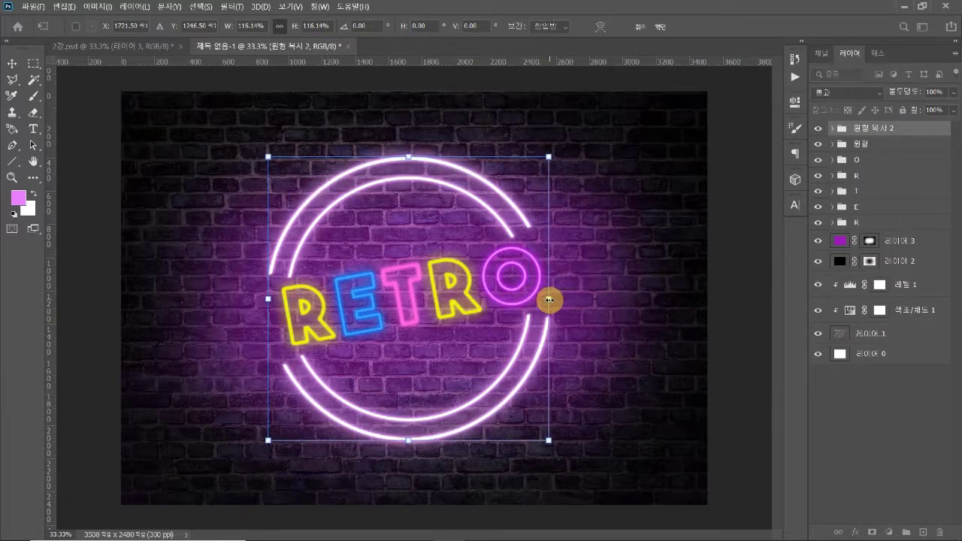
{"action": "key", "text": "Return"}
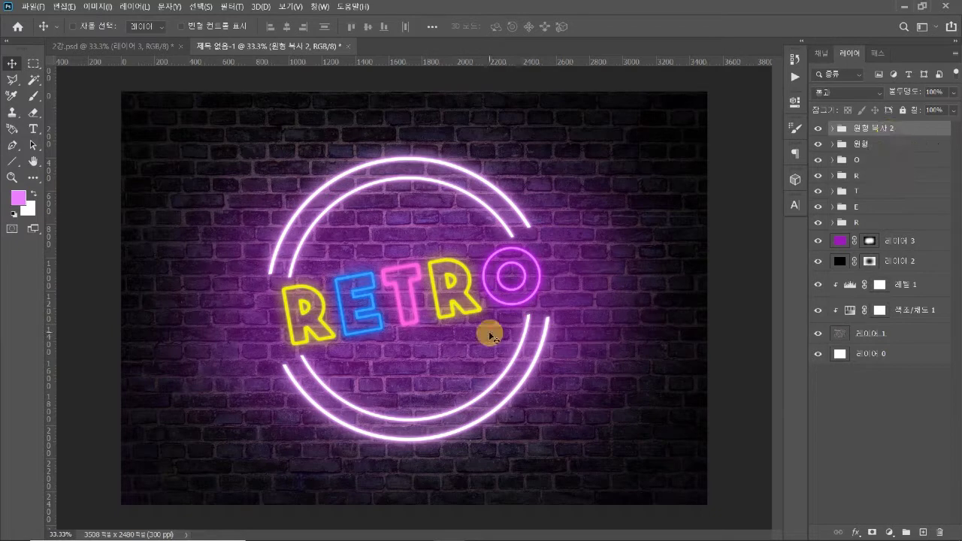
{"action": "key", "text": "ctrl+z"}
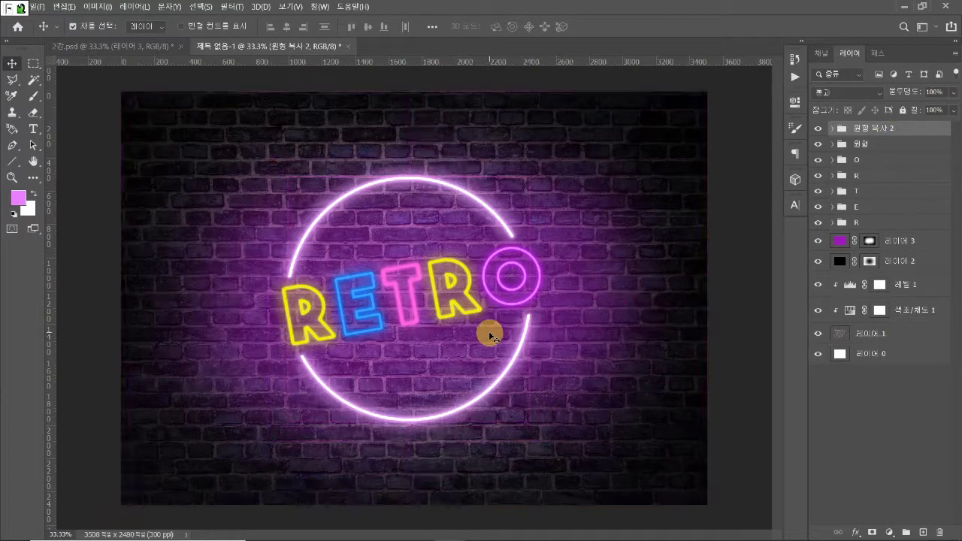
{"action": "key", "text": "ctrl+z"}
{"action": "key", "text": "z"}
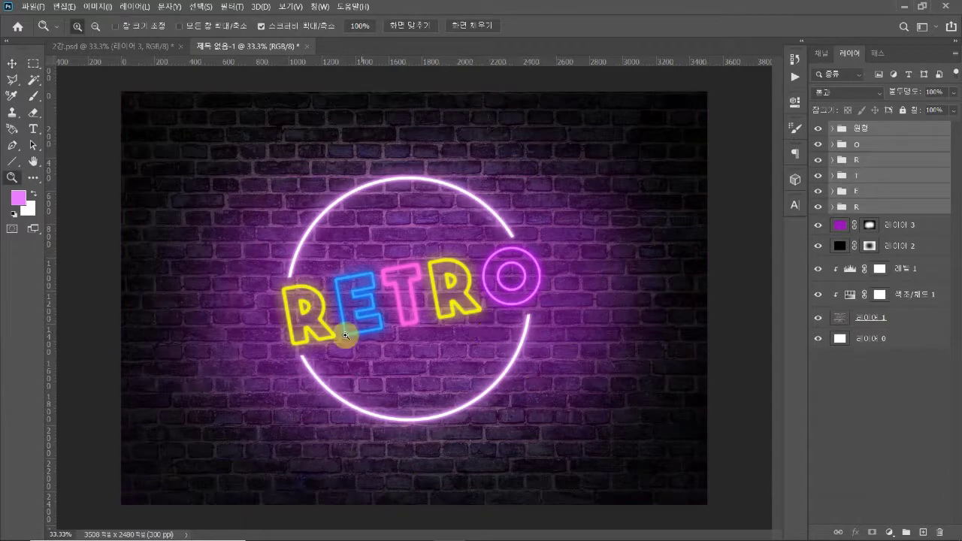
{"action": "key", "text": "v"}
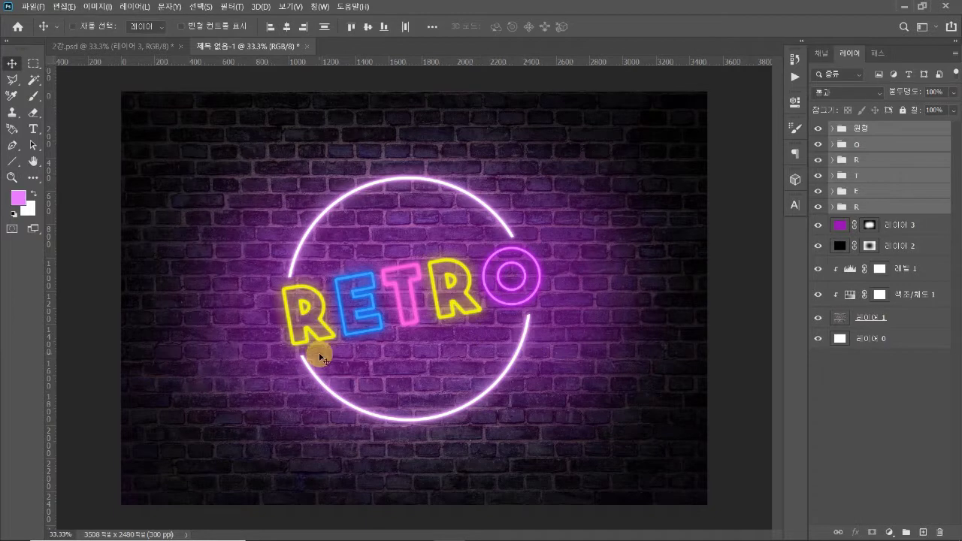
Step: Review the layer stack from the base layer through the wall colour layers and letter groups up to the 원형 group
{"action": "left_click", "coordinate": [920, 412]}
{"action": "left_click", "coordinate": [889, 342]}
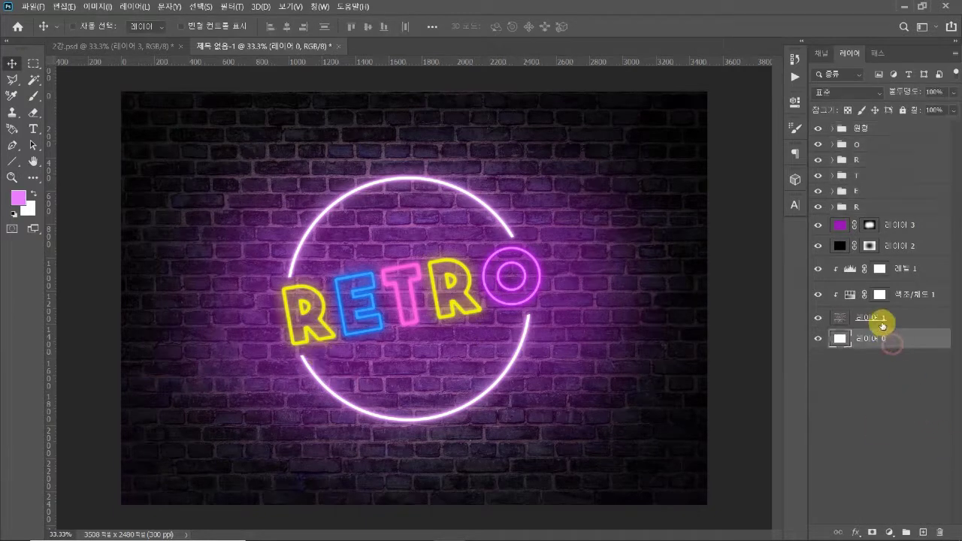
{"action": "left_click", "coordinate": [927, 264]}
{"action": "left_click", "coordinate": [920, 242]}
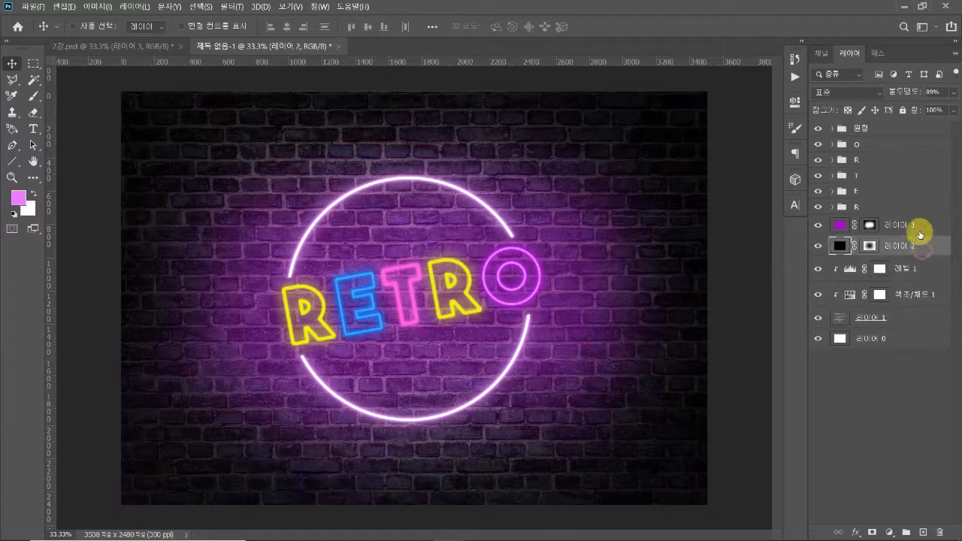
{"action": "left_click", "coordinate": [920, 225]}
{"action": "left_click", "coordinate": [882, 200]}
{"action": "left_click", "coordinate": [881, 191]}
{"action": "left_click", "coordinate": [879, 177]}
{"action": "left_click", "coordinate": [879, 159]}
{"action": "left_click", "coordinate": [879, 145]}
{"action": "left_click", "coordinate": [879, 205]}
{"action": "left_click", "coordinate": [877, 145]}
{"action": "left_click", "coordinate": [881, 129]}
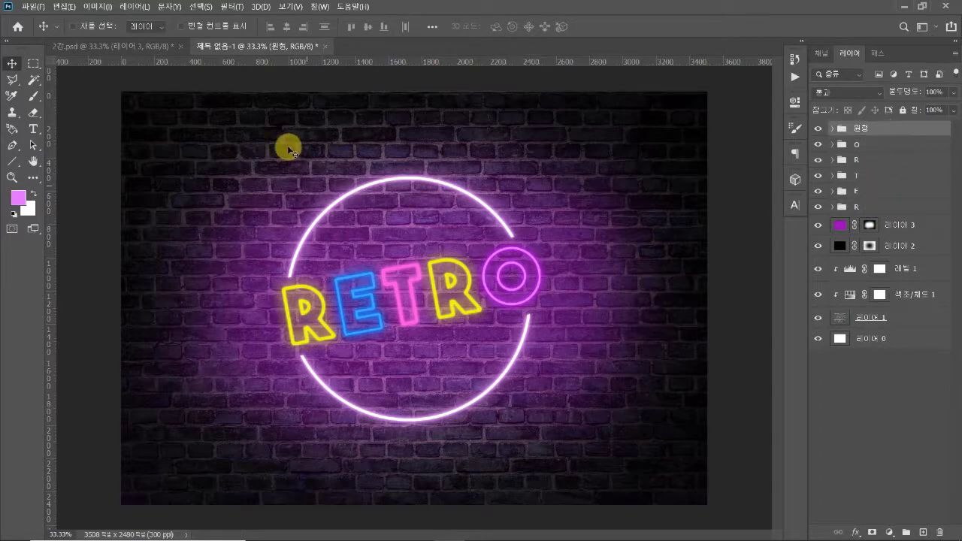
Step: Switch to the Rectangular Marquee tool with the 원형 group selected
{"action": "left_click", "coordinate": [33, 63]}
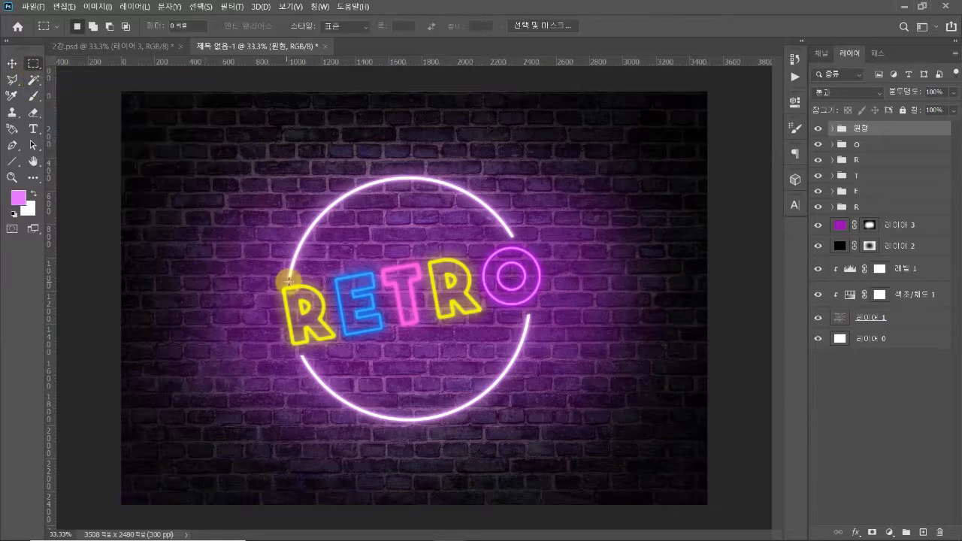